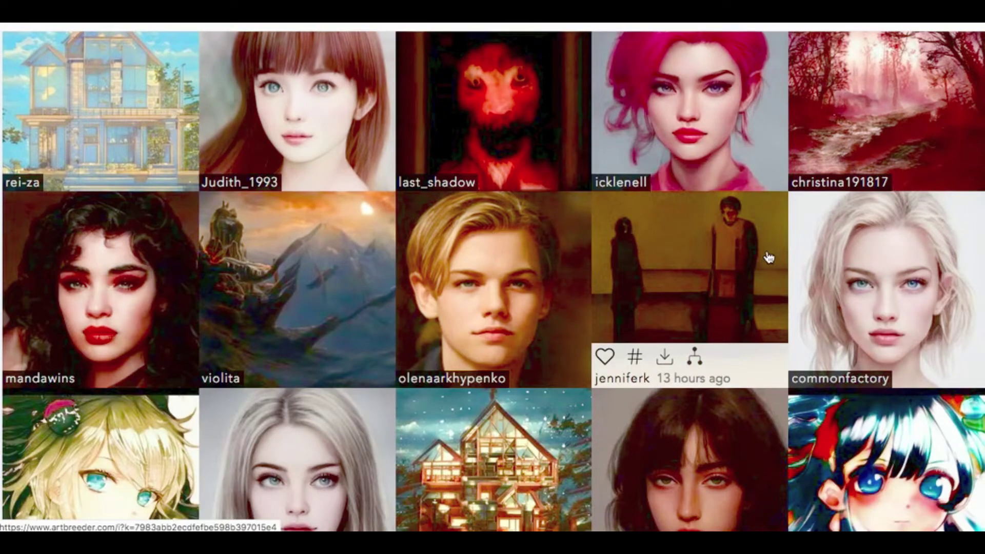
- Browse the community gallery and open the golden plains landscape with distant hills and a blue cloudy sky
{"action": "scroll", "coordinate": [768, 257], "scroll_direction": "down", "scroll_amount": 5}
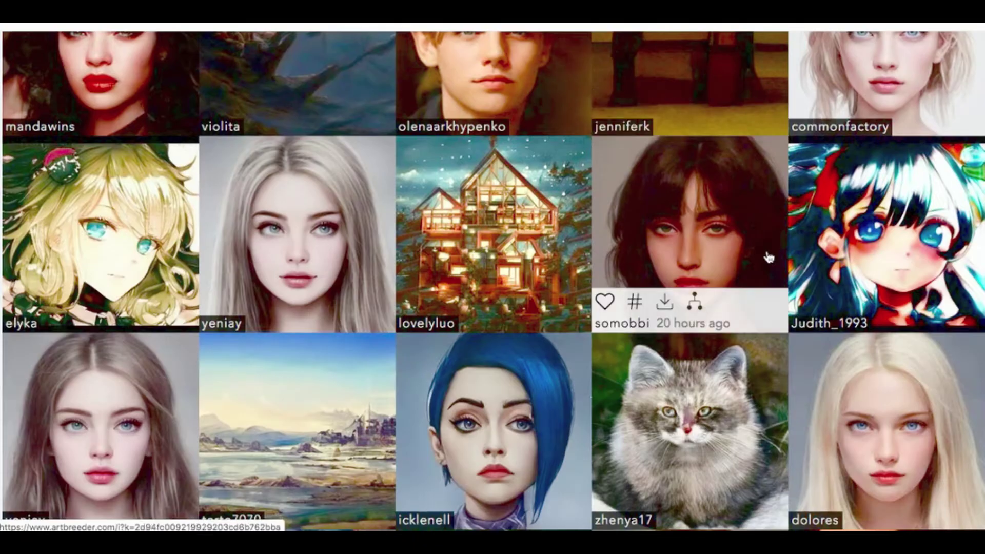
{"action": "scroll", "coordinate": [768, 258], "scroll_direction": "down", "scroll_amount": 5}
{"action": "scroll", "coordinate": [768, 257], "scroll_direction": "down", "scroll_amount": 5}
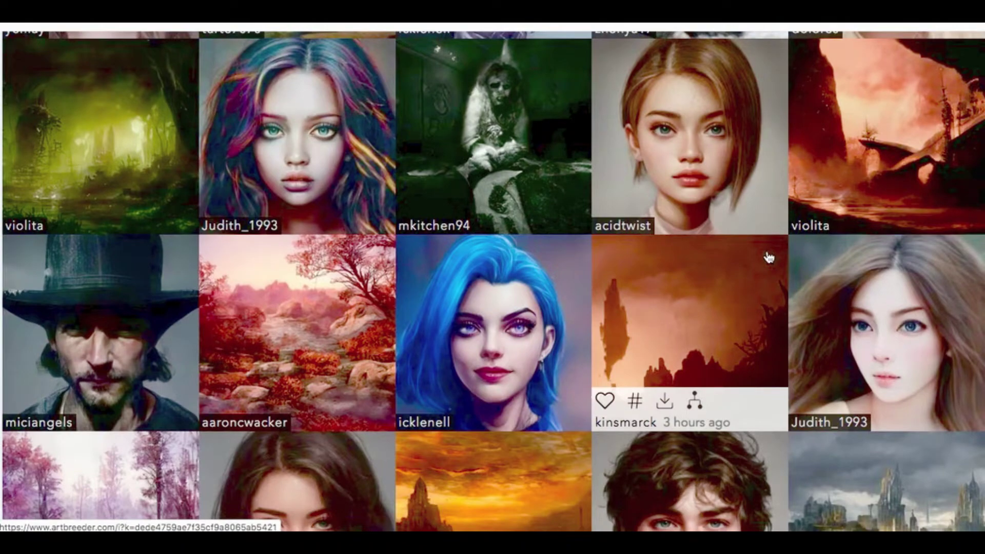
{"action": "scroll", "coordinate": [808, 321], "scroll_direction": "down", "scroll_amount": 5}
{"action": "scroll", "coordinate": [808, 321], "scroll_direction": "down", "scroll_amount": 5}
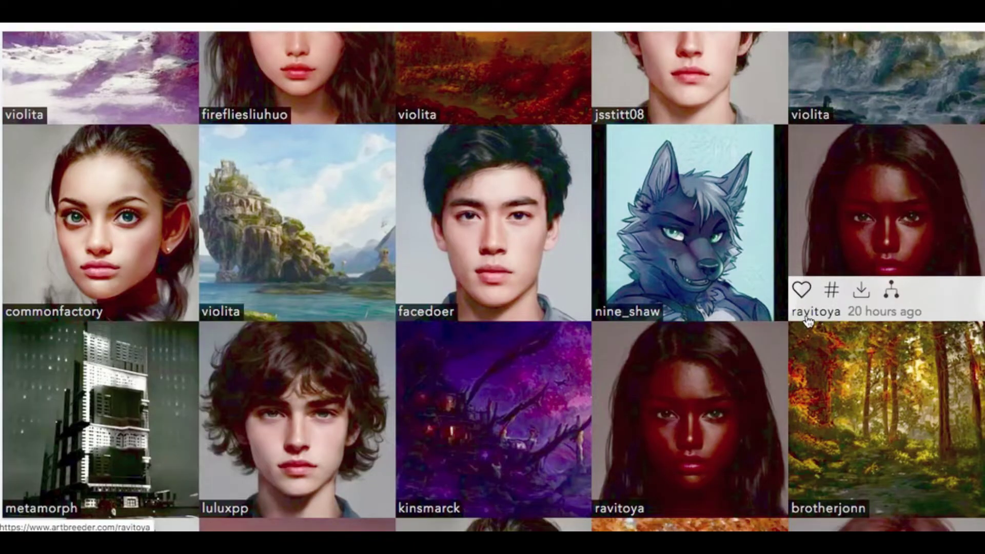
{"action": "scroll", "coordinate": [808, 321], "scroll_direction": "down", "scroll_amount": 5}
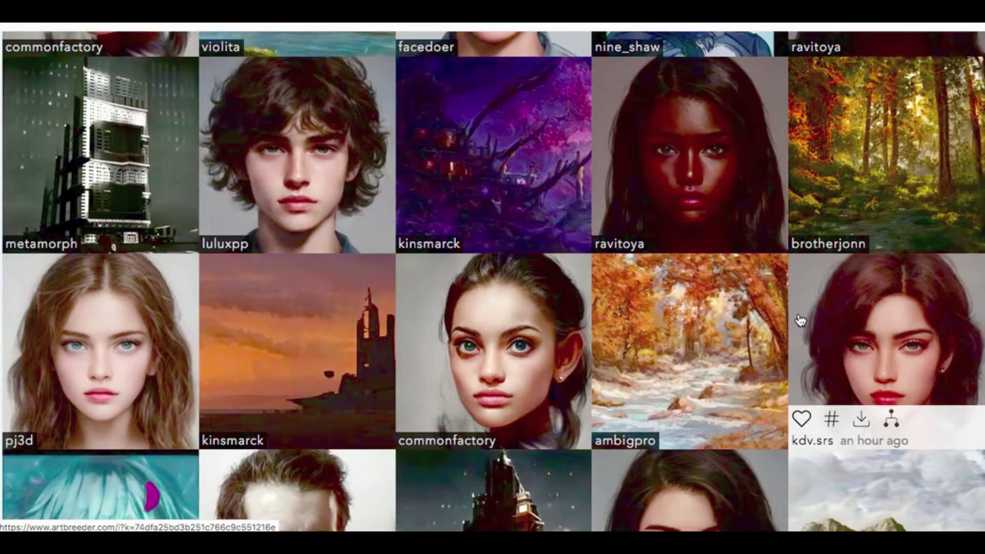
{"action": "scroll", "coordinate": [800, 320], "scroll_direction": "down", "scroll_amount": 5}
{"action": "scroll", "coordinate": [804, 314], "scroll_direction": "down", "scroll_amount": 2}
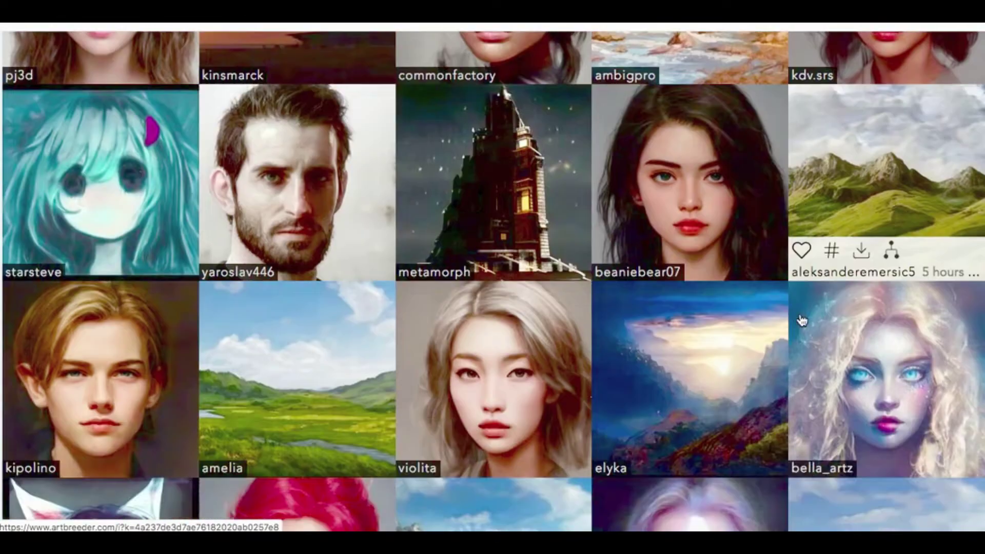
{"action": "scroll", "coordinate": [659, 272], "scroll_direction": "down", "scroll_amount": 8}
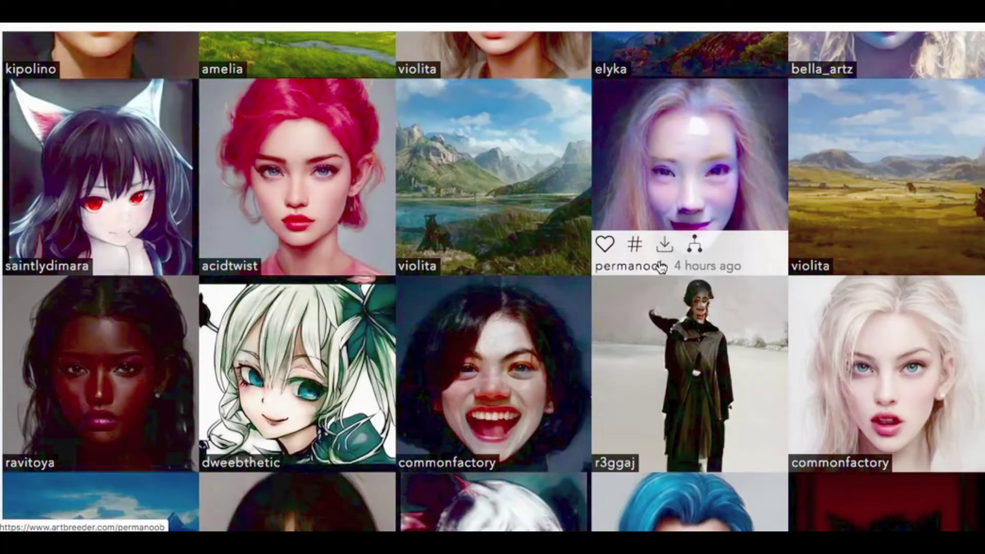
{"action": "left_click", "coordinate": [835, 202]}
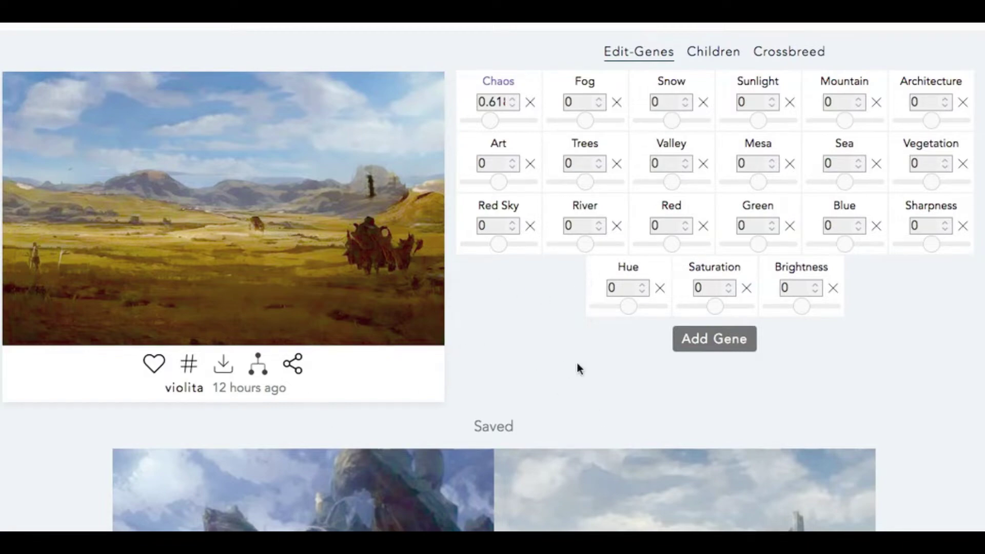
- Look over the saved images beneath the plains landscape, view the landscape enlarged and return to its editing page
{"action": "scroll", "coordinate": [577, 363], "scroll_direction": "down", "scroll_amount": 15}
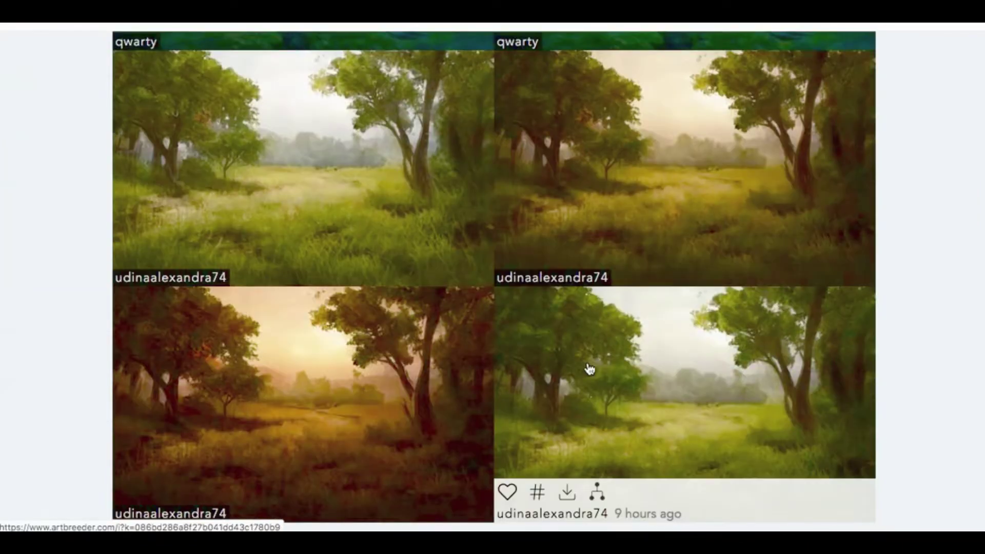
{"action": "scroll", "coordinate": [582, 370], "scroll_direction": "up", "scroll_amount": 15}
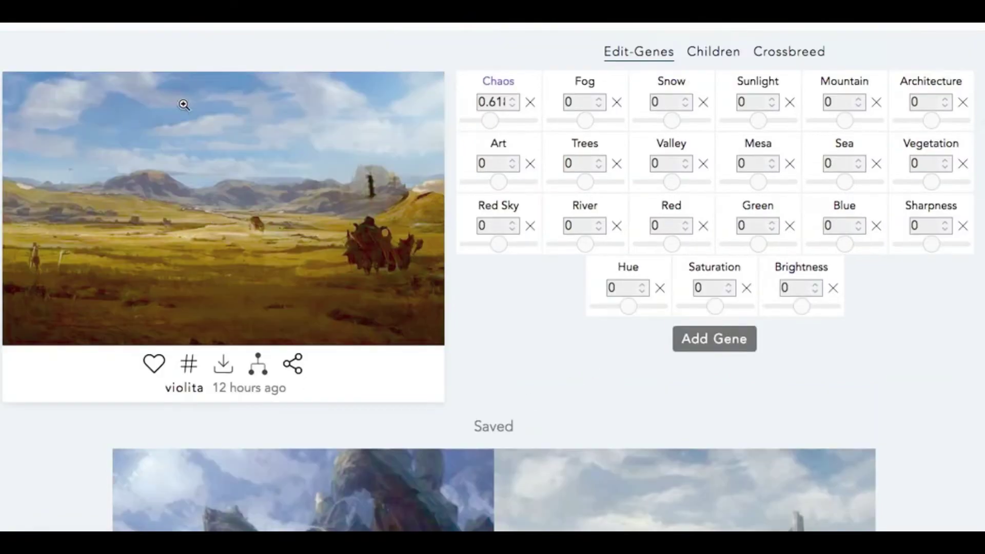
{"action": "left_click", "coordinate": [259, 195]}
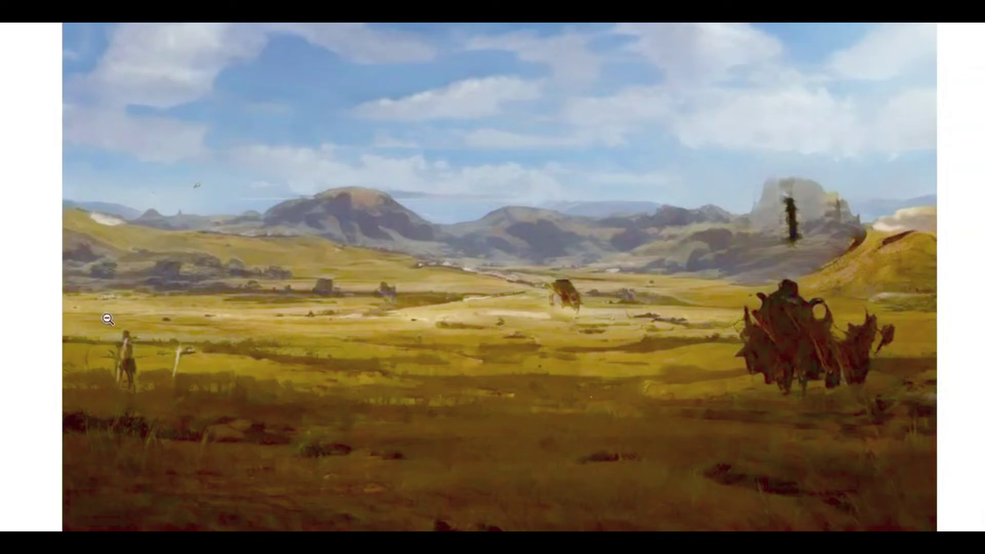
{"action": "left_click", "coordinate": [48, 204]}
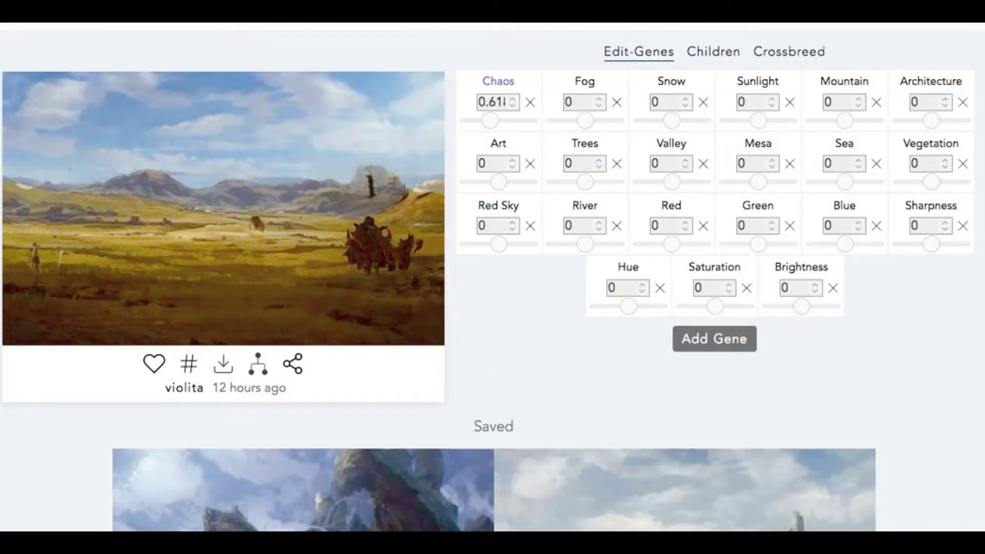
- Start crossbreeding the plains landscape and show random images as candidates for the second parent
{"action": "left_click", "coordinate": [785, 61]}
{"action": "left_click", "coordinate": [740, 99]}
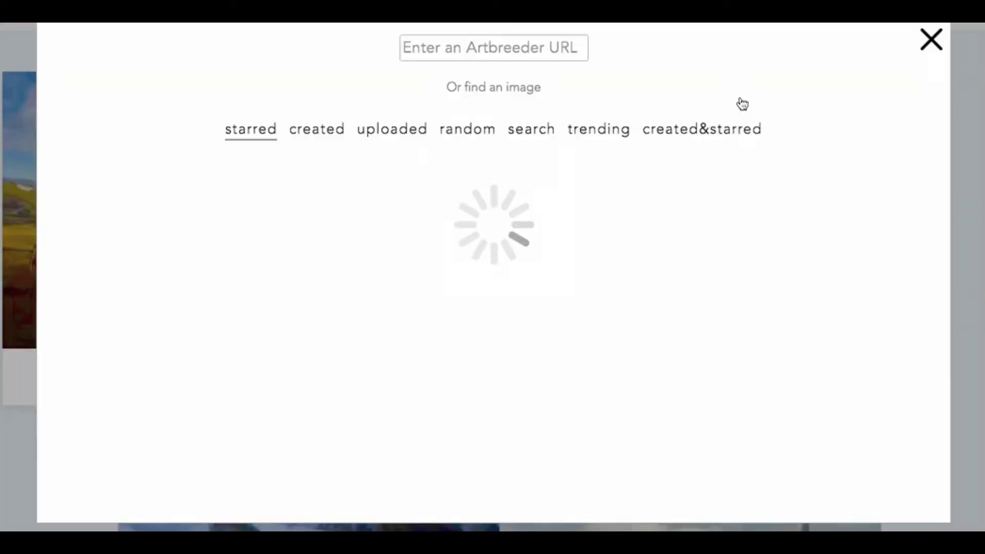
{"action": "left_click", "coordinate": [464, 131]}
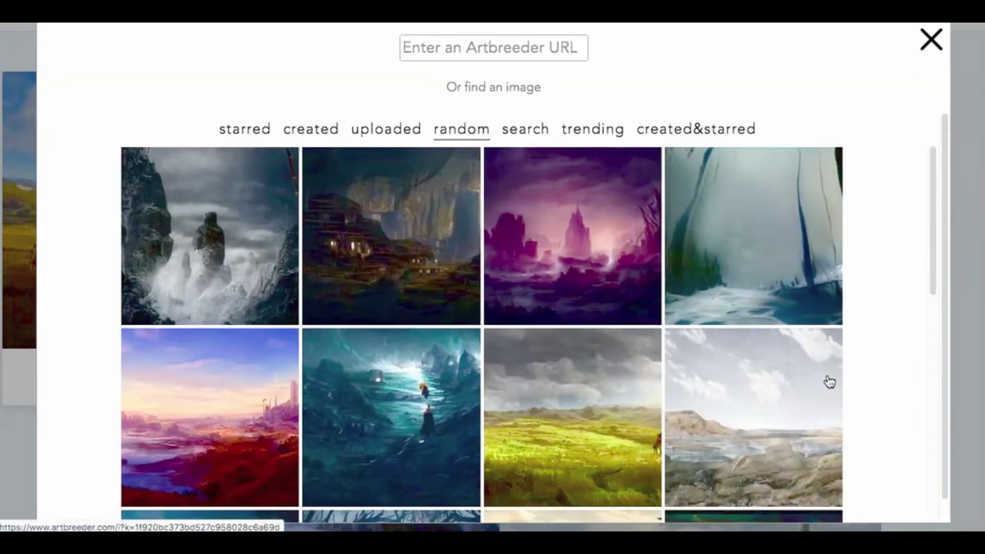
- Look through the random landscapes for a suitable second parent and return to the start of the results
{"action": "scroll", "coordinate": [713, 402], "scroll_direction": "down", "scroll_amount": 1}
{"action": "scroll", "coordinate": [326, 331], "scroll_direction": "down", "scroll_amount": 10}
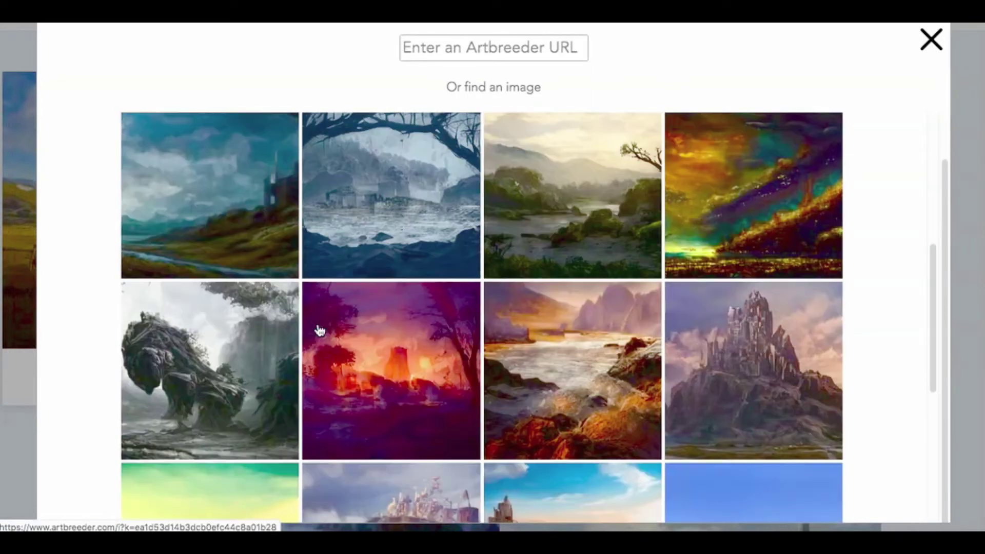
{"action": "scroll", "coordinate": [328, 331], "scroll_direction": "down", "scroll_amount": 10}
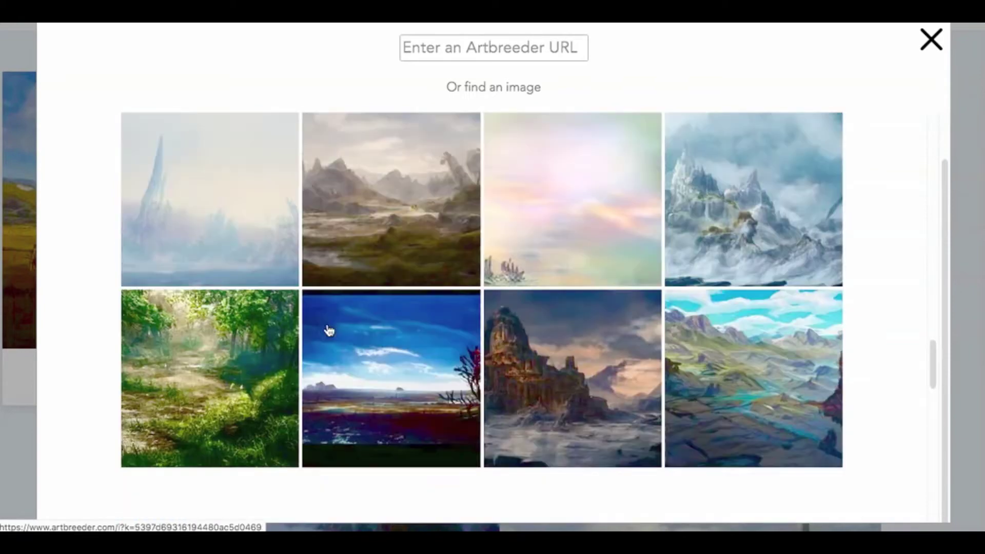
{"action": "scroll", "coordinate": [328, 331], "scroll_direction": "down", "scroll_amount": 10}
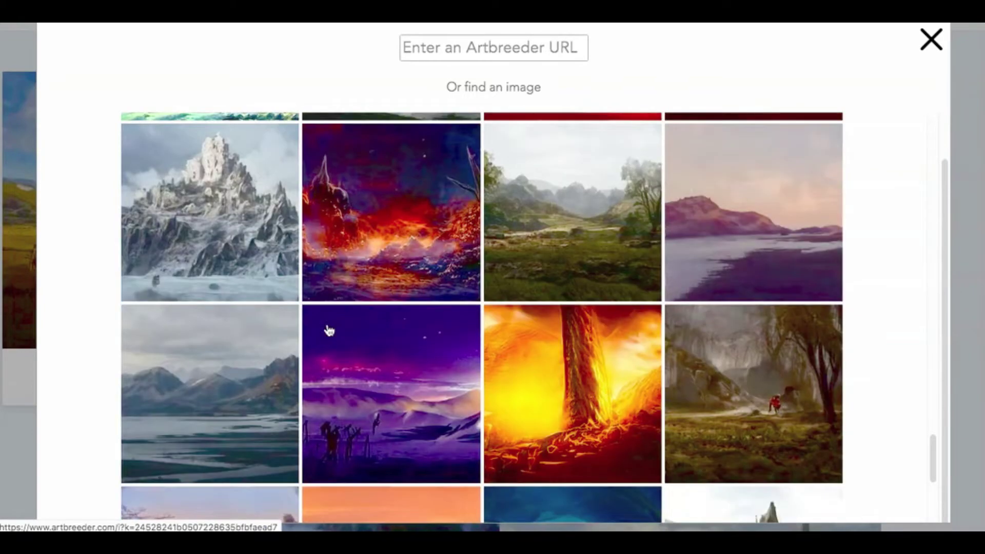
{"action": "scroll", "coordinate": [328, 331], "scroll_direction": "down", "scroll_amount": 10}
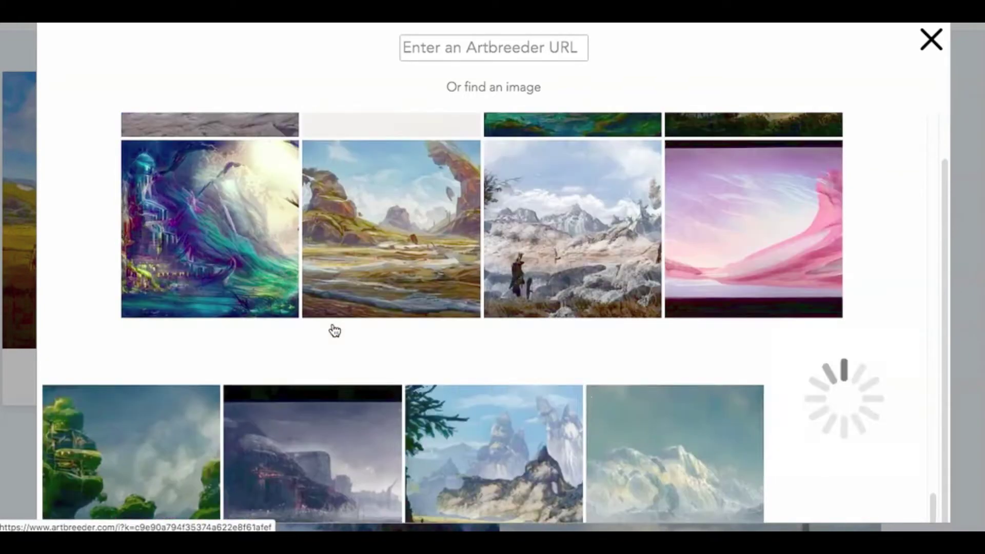
{"action": "scroll", "coordinate": [337, 331], "scroll_direction": "down", "scroll_amount": 10}
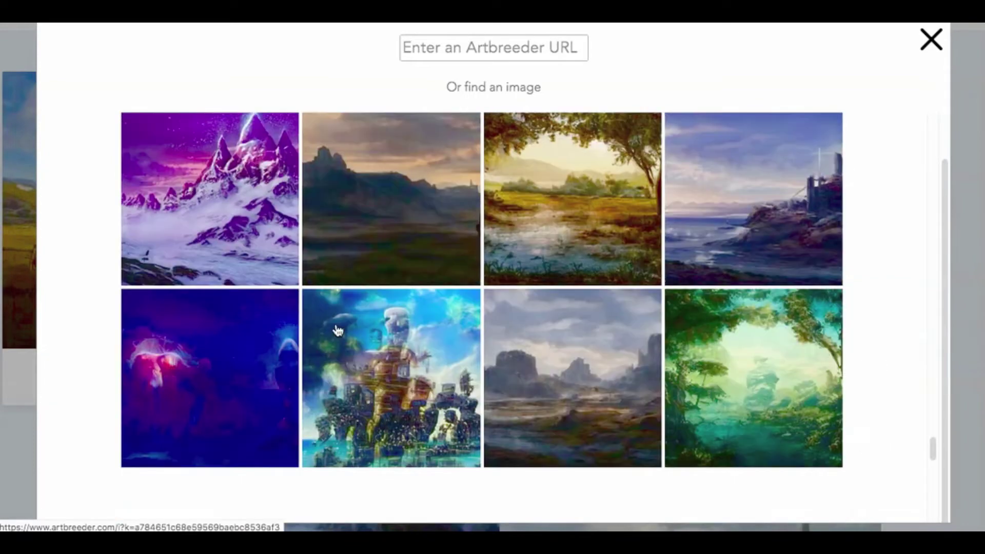
{"action": "scroll", "coordinate": [339, 329], "scroll_direction": "down", "scroll_amount": 10}
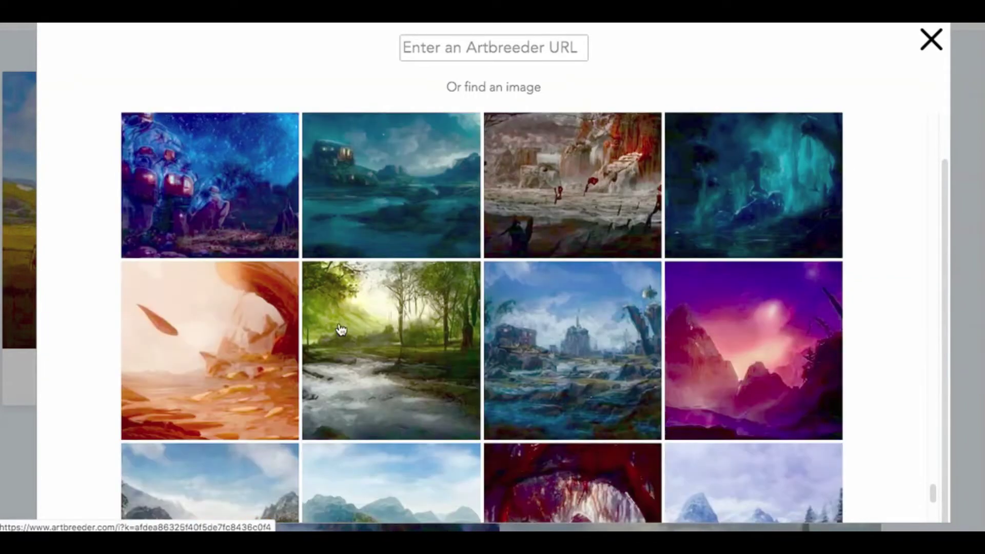
{"action": "scroll", "coordinate": [341, 329], "scroll_direction": "down", "scroll_amount": 10}
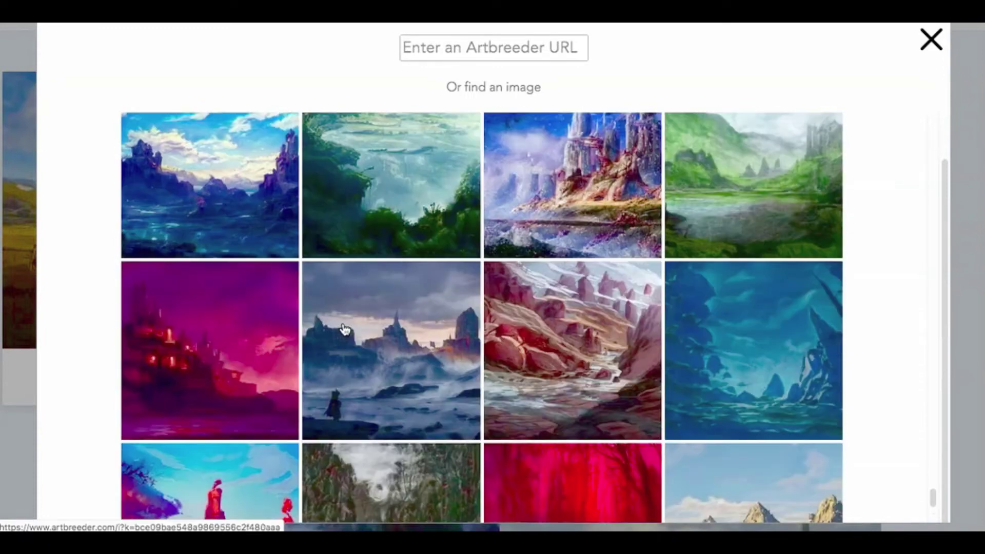
{"action": "scroll", "coordinate": [343, 329], "scroll_direction": "down", "scroll_amount": 10}
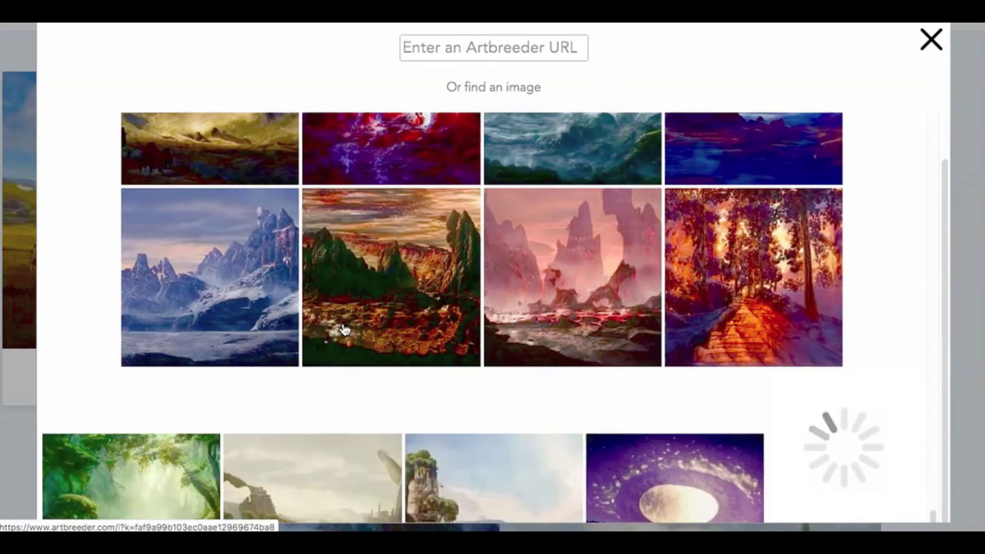
{"action": "scroll", "coordinate": [345, 328], "scroll_direction": "down", "scroll_amount": 10}
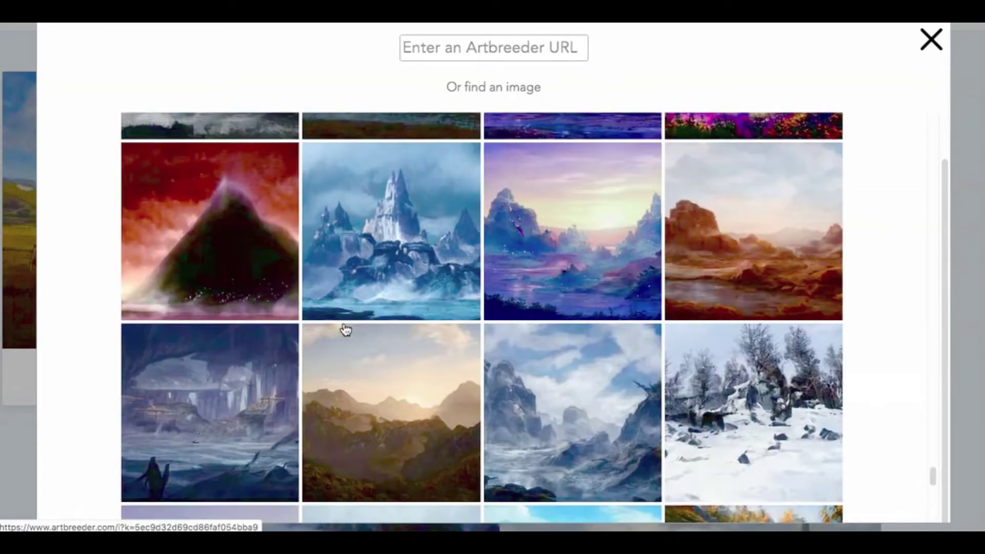
{"action": "scroll", "coordinate": [346, 329], "scroll_direction": "down", "scroll_amount": 10}
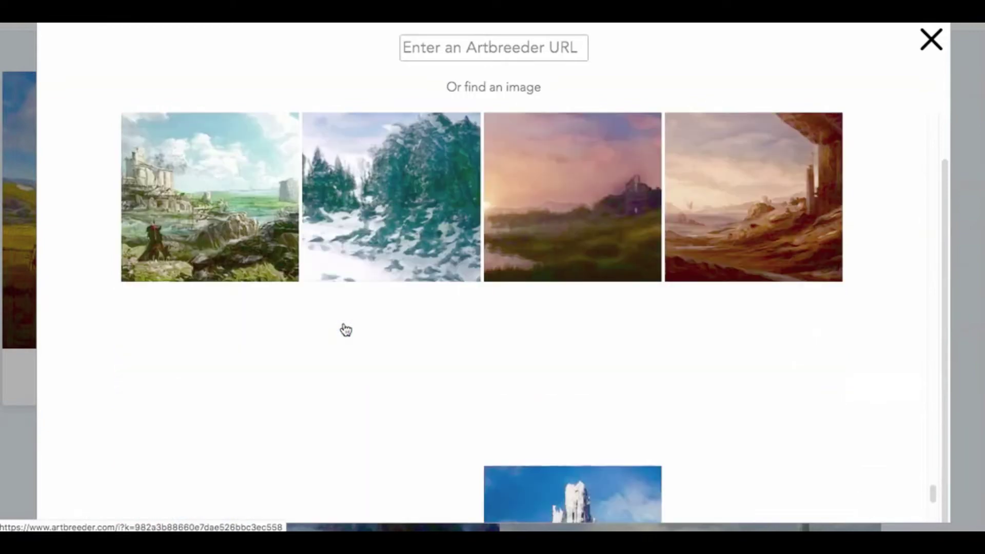
{"action": "scroll", "coordinate": [345, 329], "scroll_direction": "down", "scroll_amount": 10}
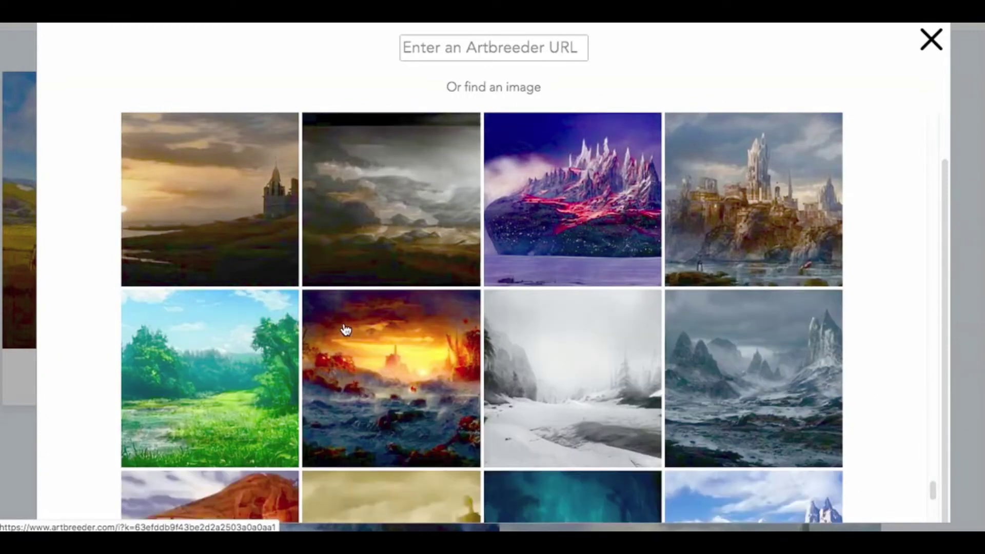
{"action": "scroll", "coordinate": [352, 326], "scroll_direction": "down", "scroll_amount": 10}
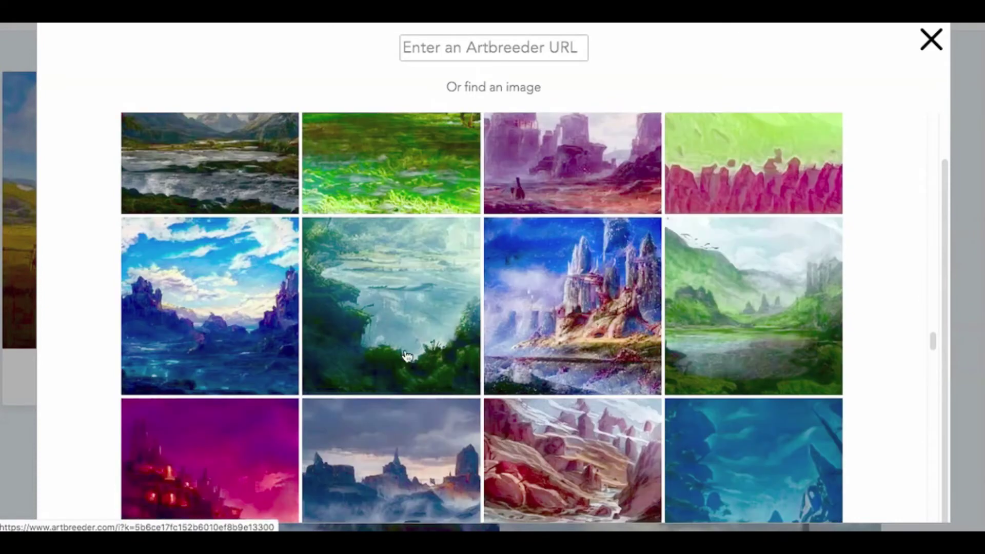
{"action": "left_click_drag", "start_coordinate": [928, 334], "coordinate": [932, 103]}
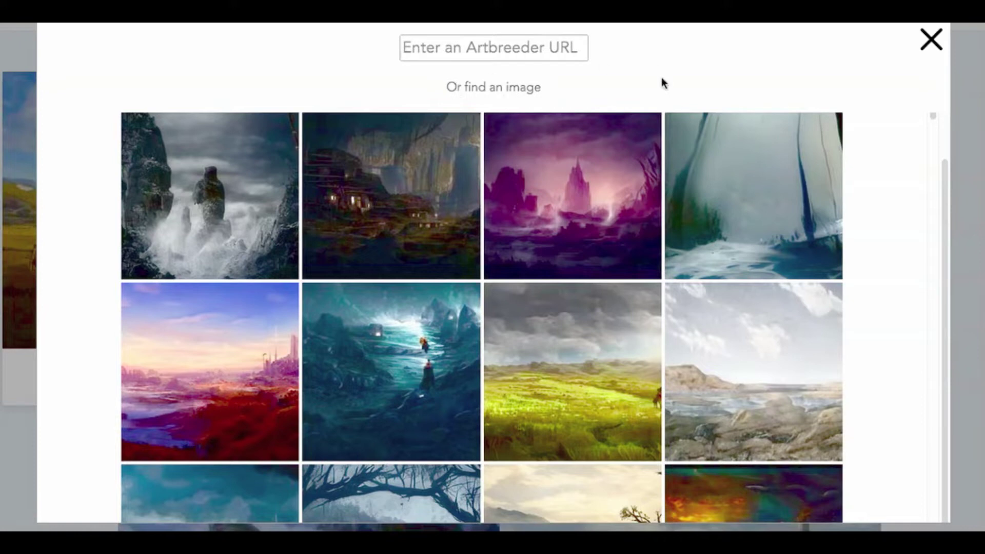
{"action": "scroll", "coordinate": [936, 209], "scroll_direction": "up", "scroll_amount": 2}
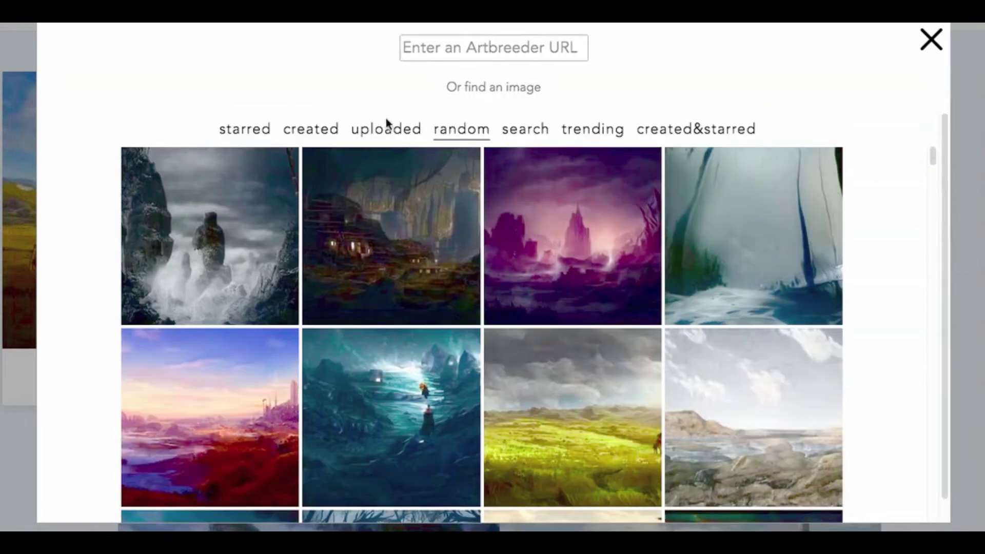
- Search the images for "dark" and choose the dark, foggy forest with large trees as the second parent
{"action": "left_click", "coordinate": [531, 131]}
{"action": "left_click", "coordinate": [311, 157]}
{"action": "type", "text": "dark"}
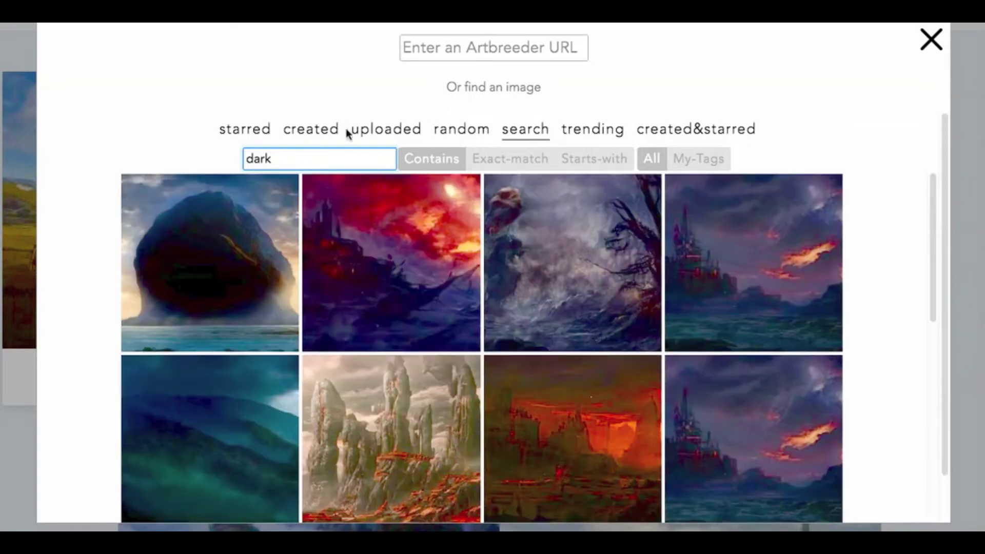
{"action": "scroll", "coordinate": [433, 236], "scroll_direction": "down", "scroll_amount": 15}
{"action": "scroll", "coordinate": [433, 236], "scroll_direction": "up", "scroll_amount": 5}
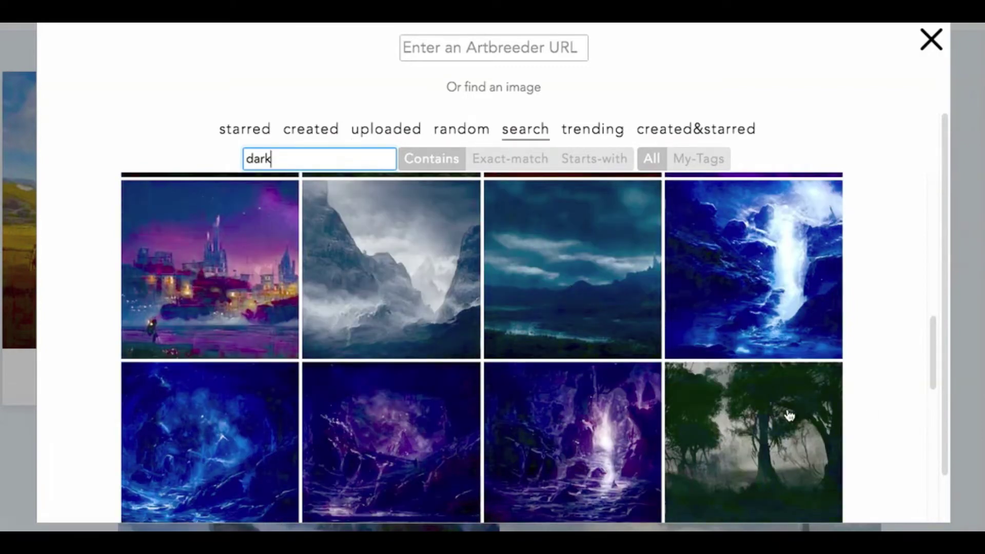
{"action": "left_click", "coordinate": [789, 415]}
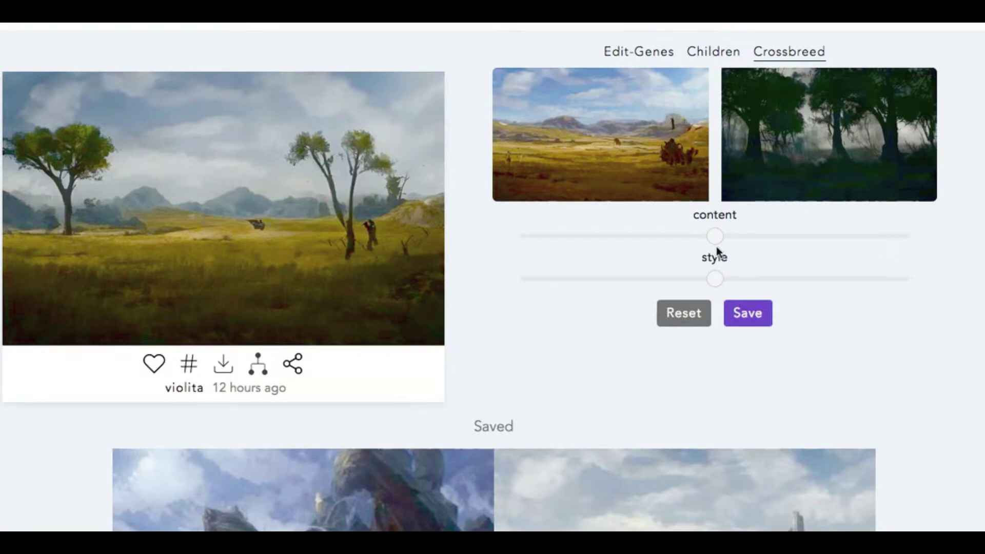
- Blend the parents with style almost fully toward the dark forest and content moderately toward the plains landscape
{"action": "left_click_drag", "start_coordinate": [717, 244], "coordinate": [619, 243]}
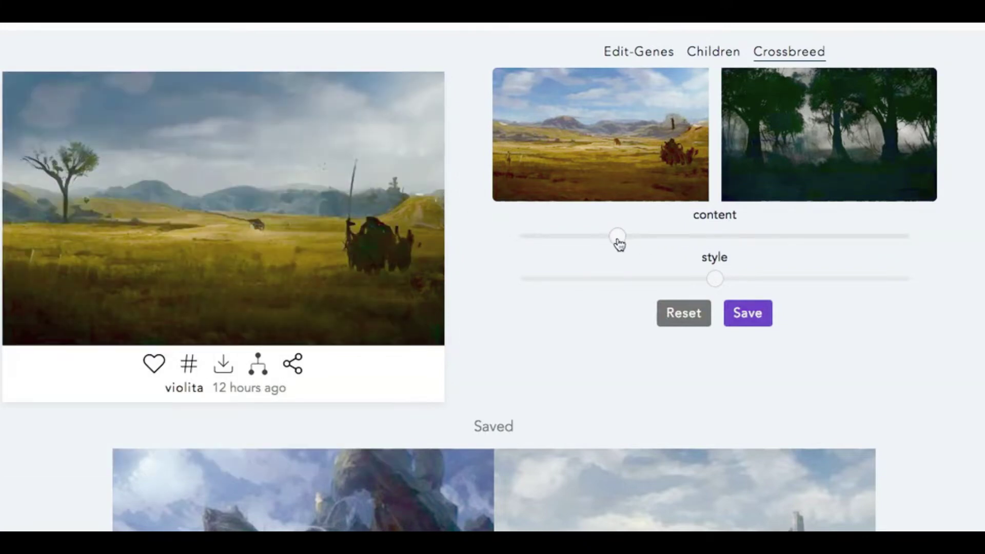
{"action": "left_click_drag", "start_coordinate": [716, 287], "coordinate": [902, 284]}
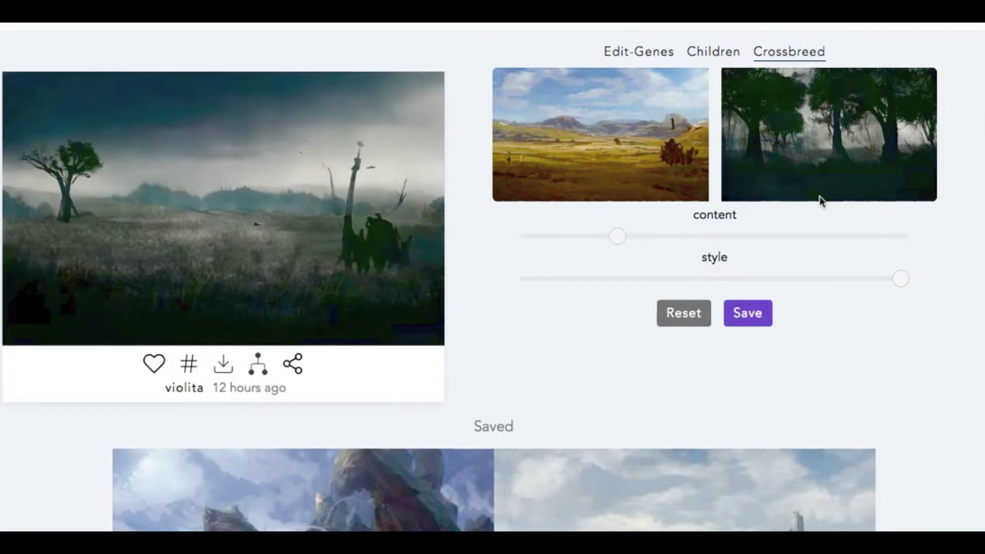
{"action": "left_click_drag", "start_coordinate": [622, 236], "coordinate": [570, 237]}
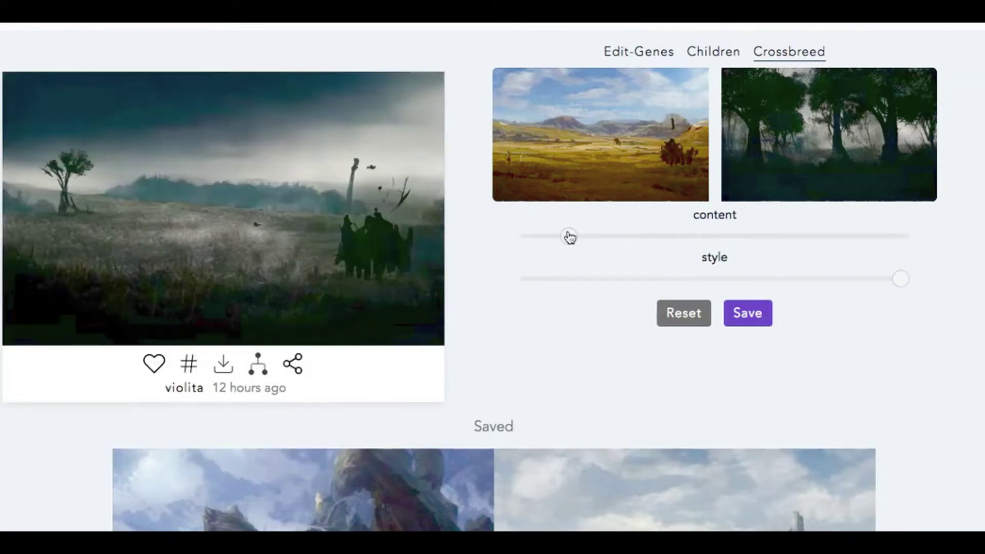
{"action": "left_click_drag", "start_coordinate": [569, 237], "coordinate": [675, 236]}
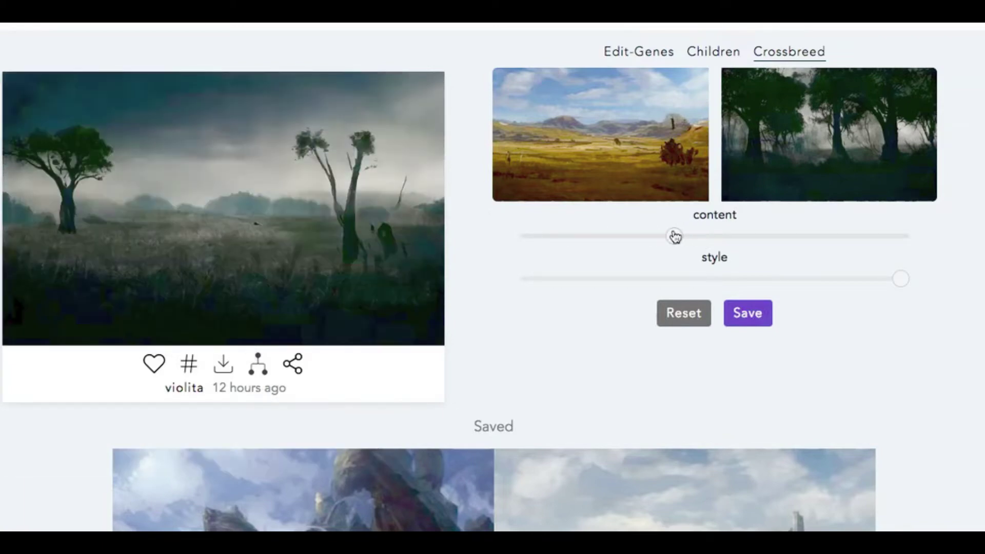
{"action": "left_click_drag", "start_coordinate": [674, 237], "coordinate": [639, 236]}
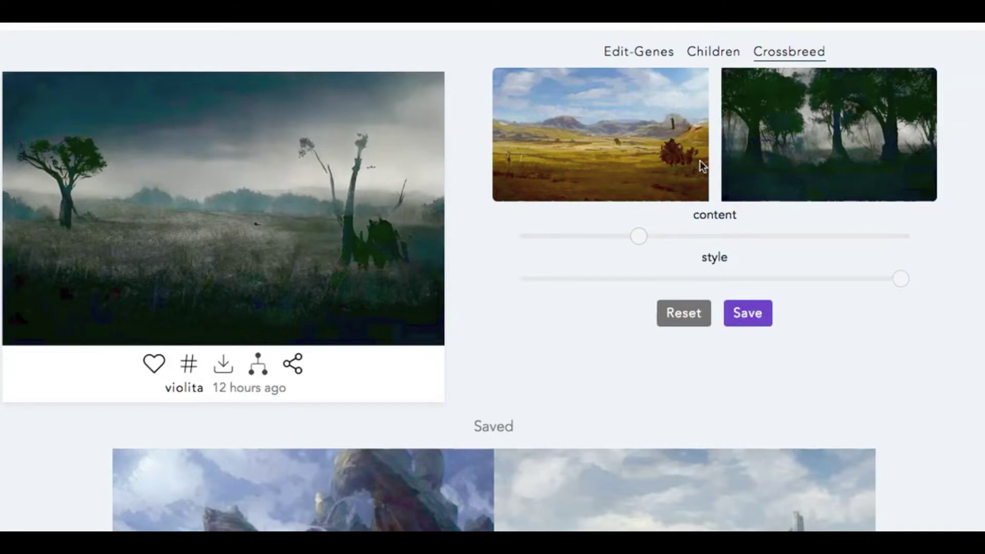
- Shift the content further toward the dark forest and save the blended landscape
{"action": "left_click_drag", "start_coordinate": [650, 235], "coordinate": [690, 237]}
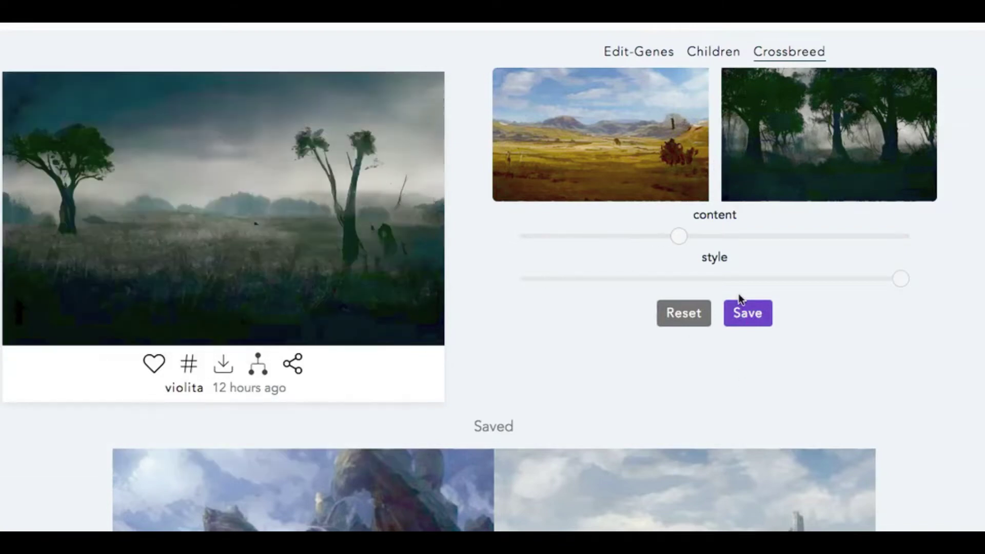
{"action": "left_click", "coordinate": [765, 322]}
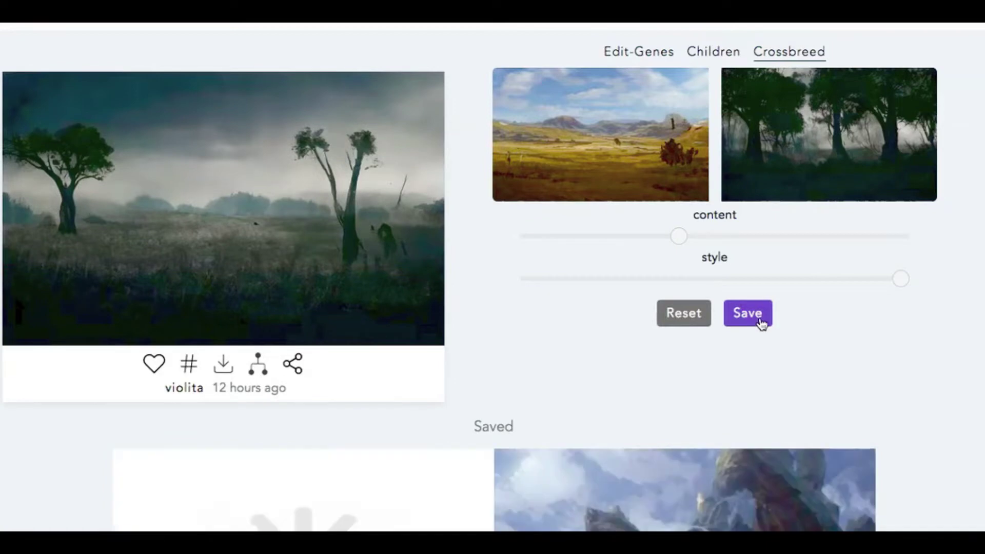
- Open the newly saved dark plains landscape and look over its children and editable genes
{"action": "scroll", "coordinate": [259, 473], "scroll_direction": "down", "scroll_amount": 5}
{"action": "left_click", "coordinate": [262, 345]}
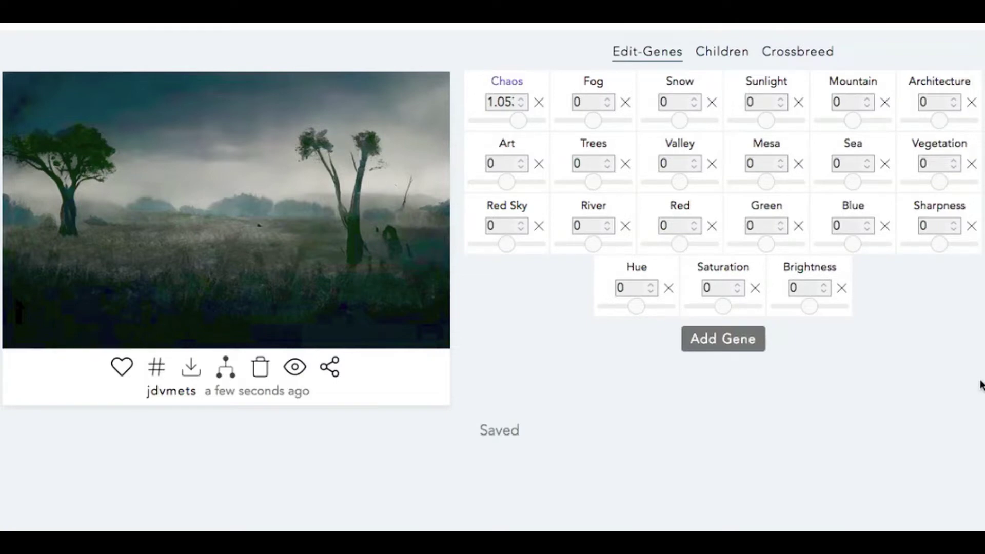
{"action": "left_click", "coordinate": [719, 52]}
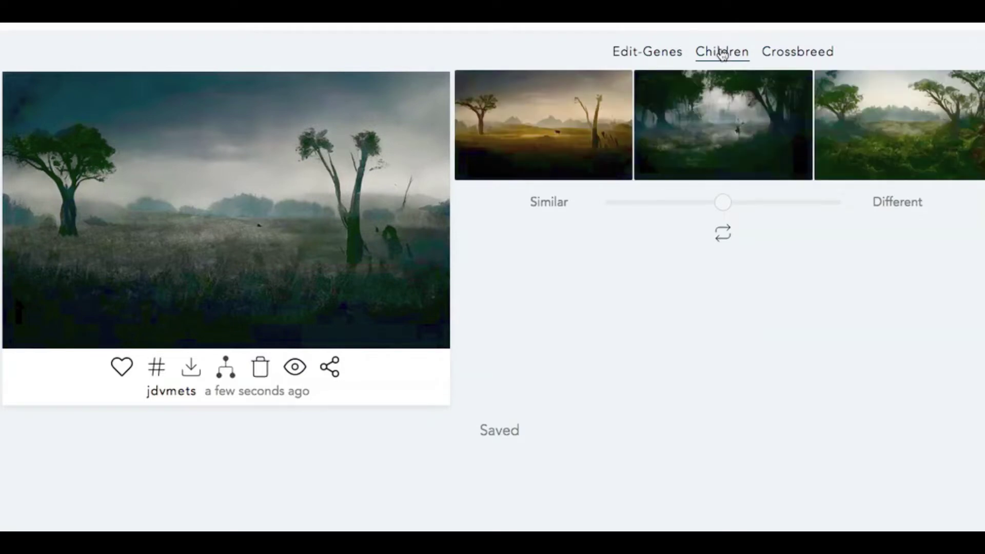
{"action": "left_click", "coordinate": [615, 55]}
- Start crossbreeding the saved landscape and look through the trending images for a second parent
{"action": "left_click", "coordinate": [787, 57]}
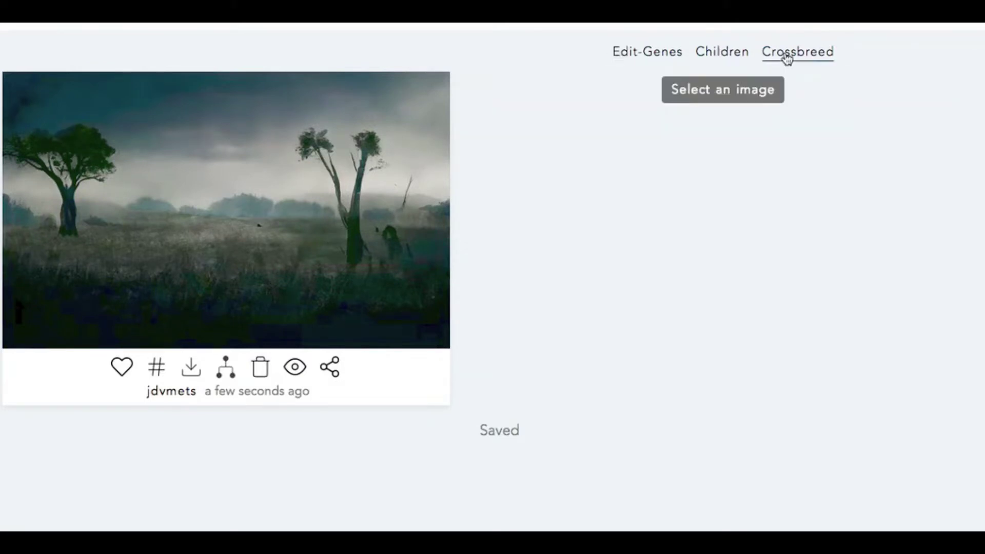
{"action": "left_click", "coordinate": [722, 97]}
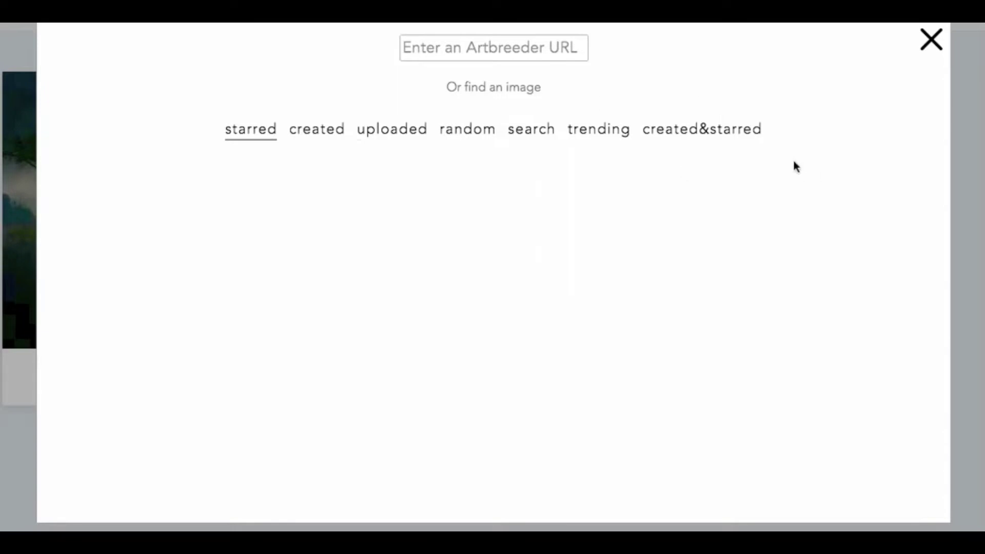
{"action": "left_click", "coordinate": [586, 133]}
{"action": "scroll", "coordinate": [598, 255], "scroll_direction": "down", "scroll_amount": 2}
{"action": "scroll", "coordinate": [598, 255], "scroll_direction": "up", "scroll_amount": 2}
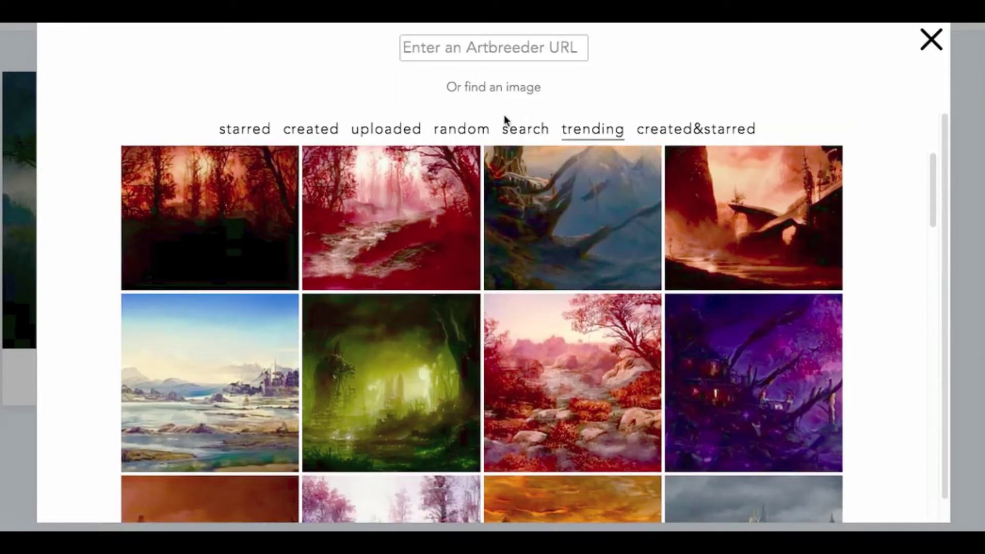
- Search the images for "face" and examine the results for a suitable second parent
{"action": "left_click", "coordinate": [509, 125]}
{"action": "left_click", "coordinate": [322, 165]}
{"action": "type", "text": "face"}
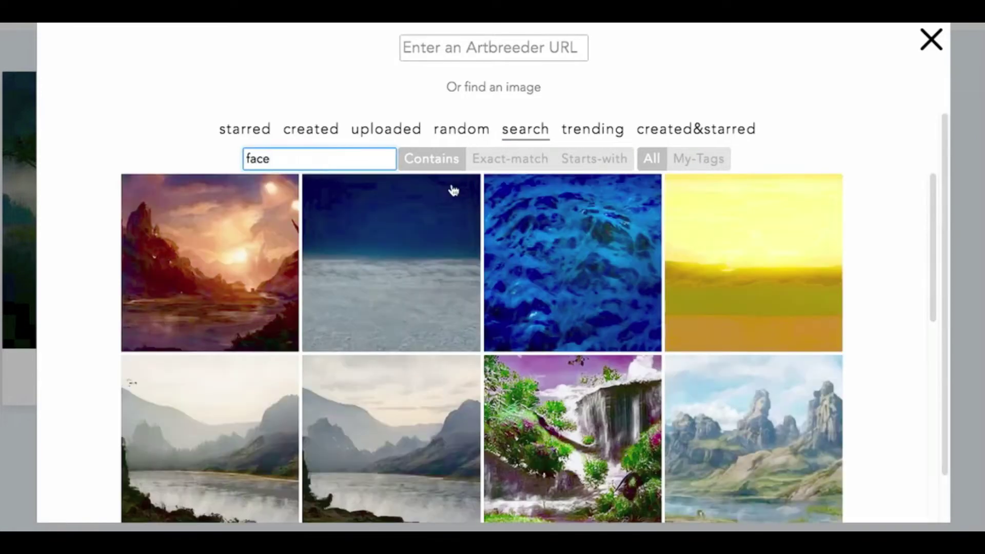
{"action": "scroll", "coordinate": [462, 195], "scroll_direction": "down", "scroll_amount": 10}
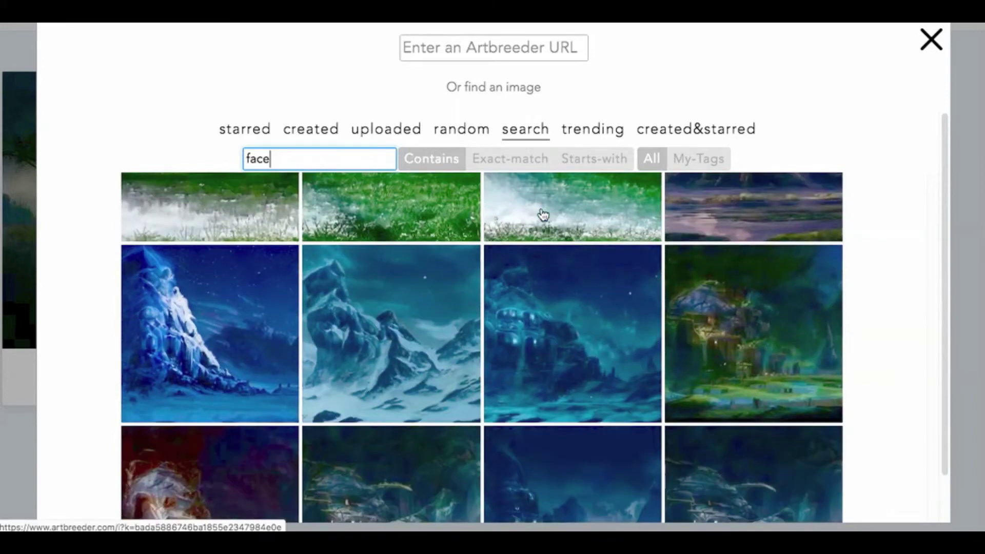
{"action": "scroll", "coordinate": [566, 299], "scroll_direction": "down", "scroll_amount": 2}
{"action": "scroll", "coordinate": [566, 299], "scroll_direction": "up", "scroll_amount": 12}
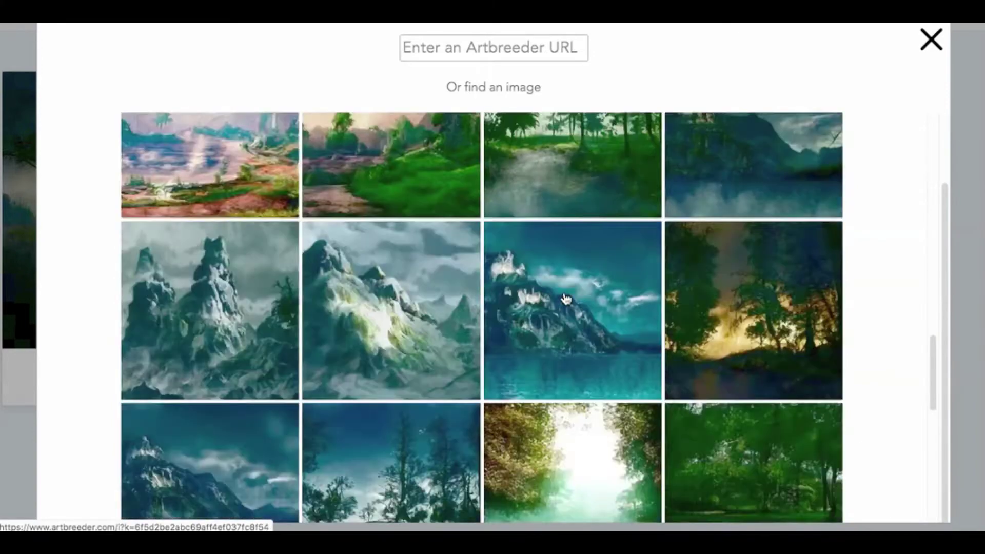
{"action": "scroll", "coordinate": [566, 294], "scroll_direction": "down", "scroll_amount": 2}
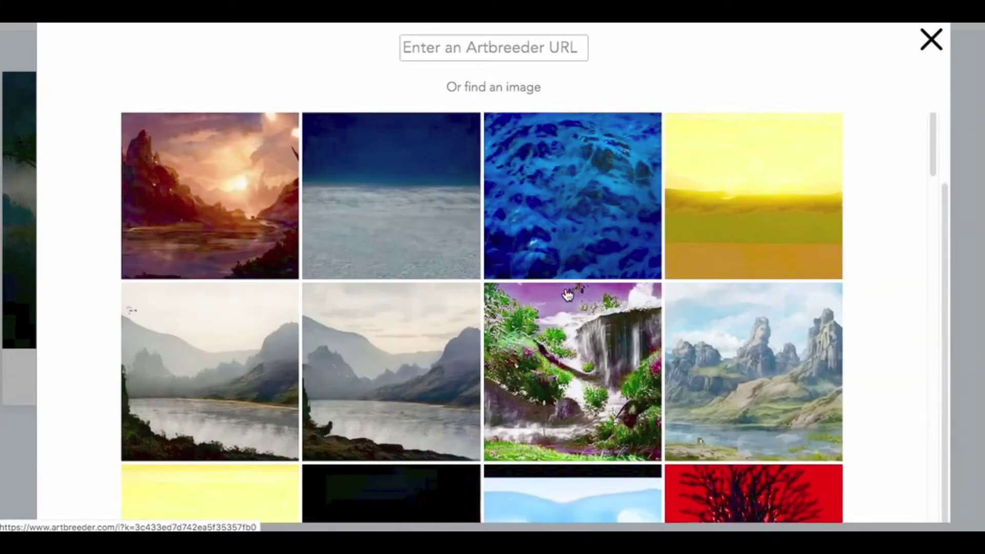
{"action": "scroll", "coordinate": [774, 359], "scroll_direction": "down", "scroll_amount": 10}
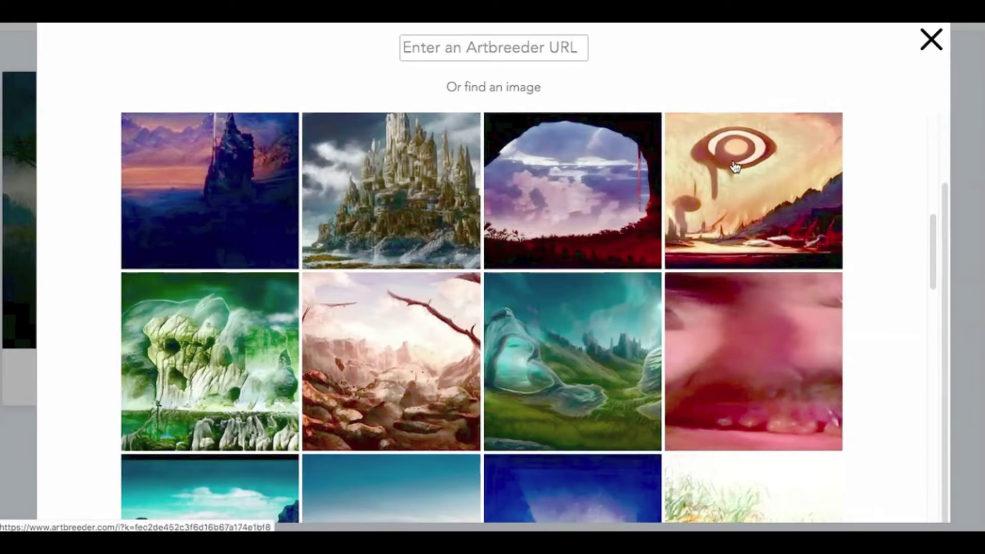
{"action": "scroll", "coordinate": [522, 299], "scroll_direction": "down", "scroll_amount": 4}
{"action": "scroll", "coordinate": [522, 299], "scroll_direction": "down", "scroll_amount": 10}
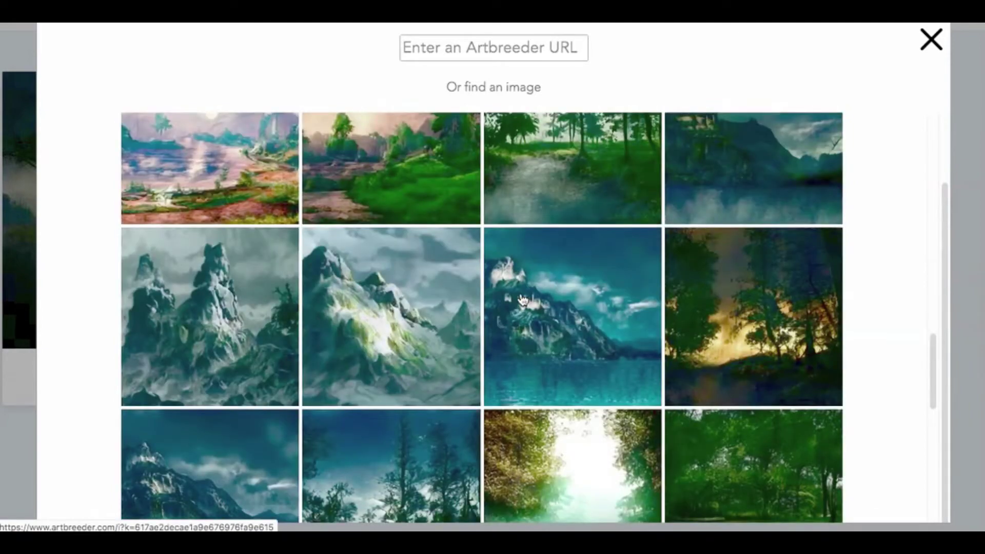
{"action": "scroll", "coordinate": [532, 299], "scroll_direction": "up", "scroll_amount": 15}
{"action": "scroll", "coordinate": [560, 346], "scroll_direction": "up", "scroll_amount": 3}
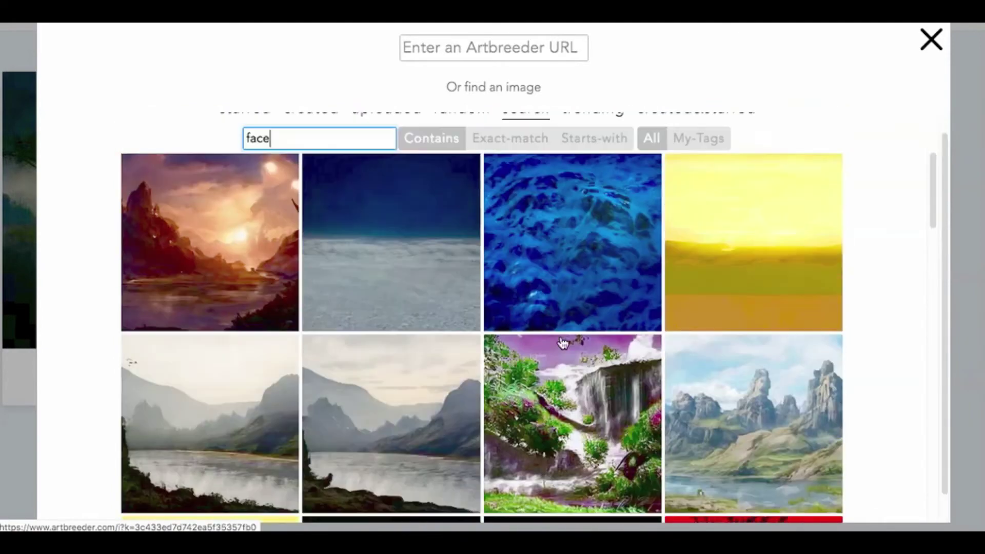
- Look through the uploaded and created images for a second parent, then close the image selection
{"action": "left_click", "coordinate": [391, 130]}
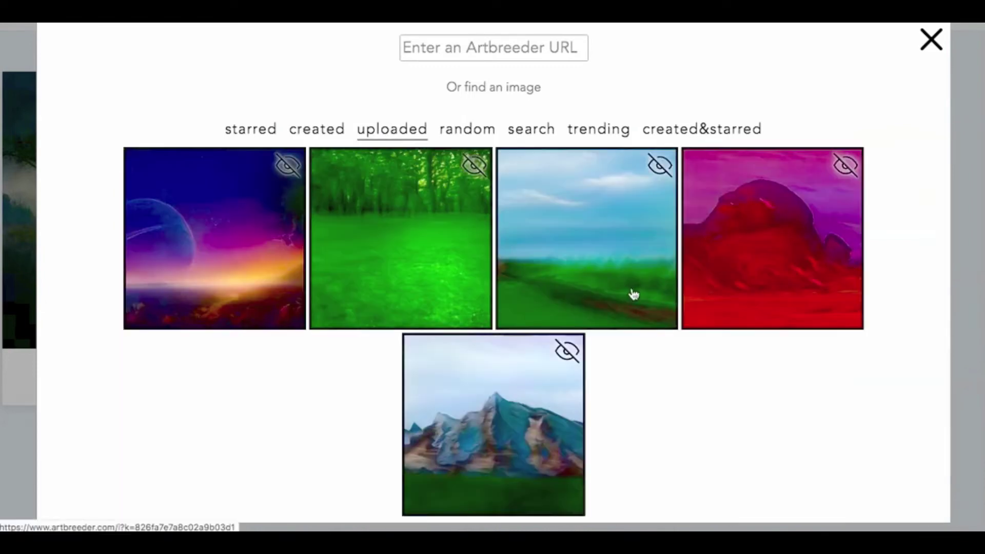
{"action": "left_click", "coordinate": [317, 130]}
{"action": "scroll", "coordinate": [712, 292], "scroll_direction": "down", "scroll_amount": 10}
{"action": "scroll", "coordinate": [712, 293], "scroll_direction": "down", "scroll_amount": 10}
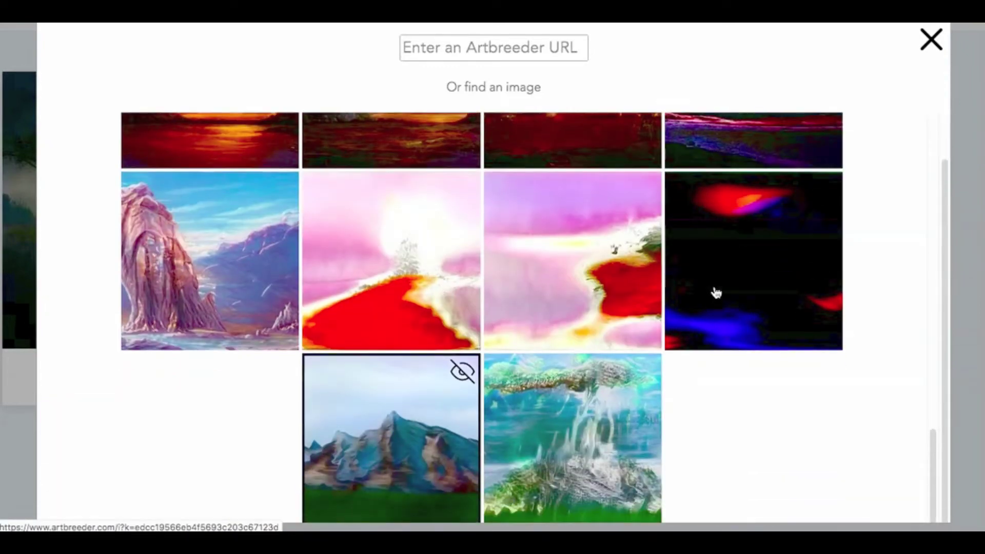
{"action": "scroll", "coordinate": [716, 293], "scroll_direction": "up", "scroll_amount": 15}
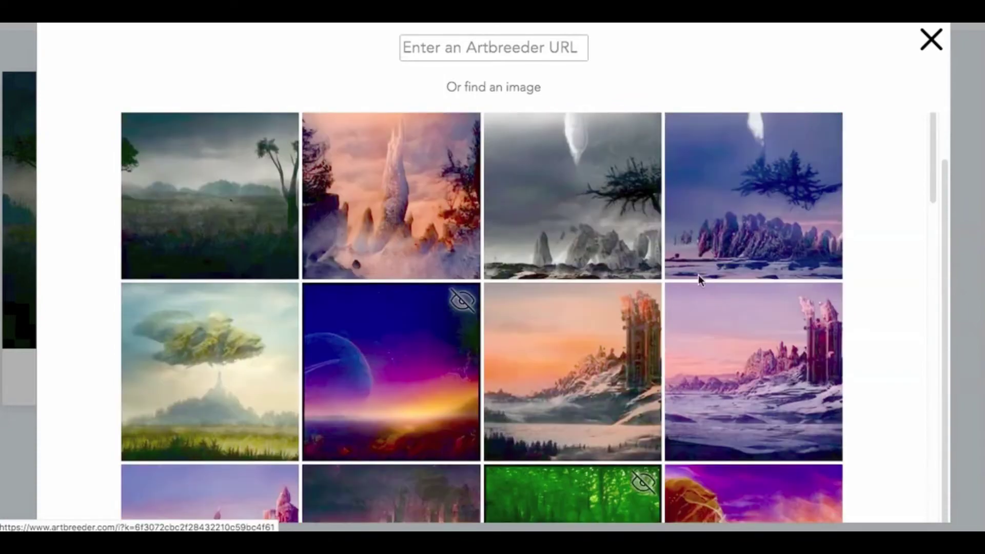
{"action": "left_click", "coordinate": [930, 41]}
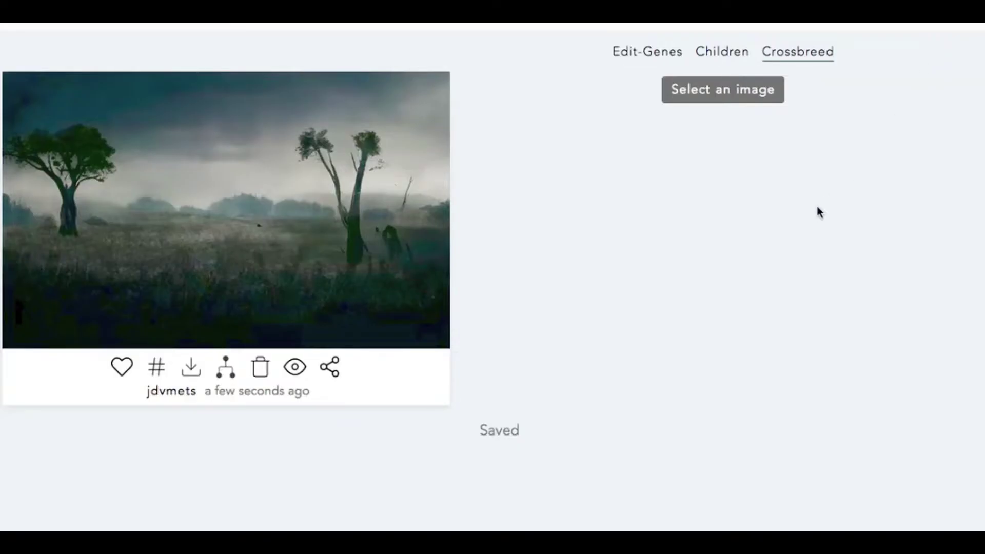
- Look through the created images on the profile page and reopen the dark plains landscape from there
{"action": "left_click", "coordinate": [171, 390]}
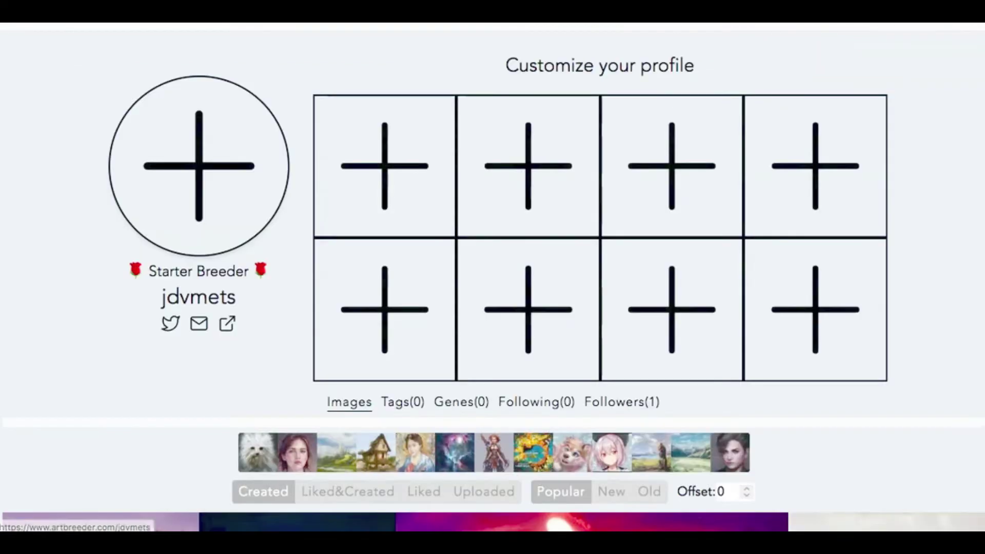
{"action": "scroll", "coordinate": [909, 226], "scroll_direction": "down", "scroll_amount": 5}
{"action": "scroll", "coordinate": [909, 226], "scroll_direction": "down", "scroll_amount": 7}
{"action": "scroll", "coordinate": [911, 226], "scroll_direction": "up", "scroll_amount": 2}
{"action": "scroll", "coordinate": [912, 225], "scroll_direction": "down", "scroll_amount": 8}
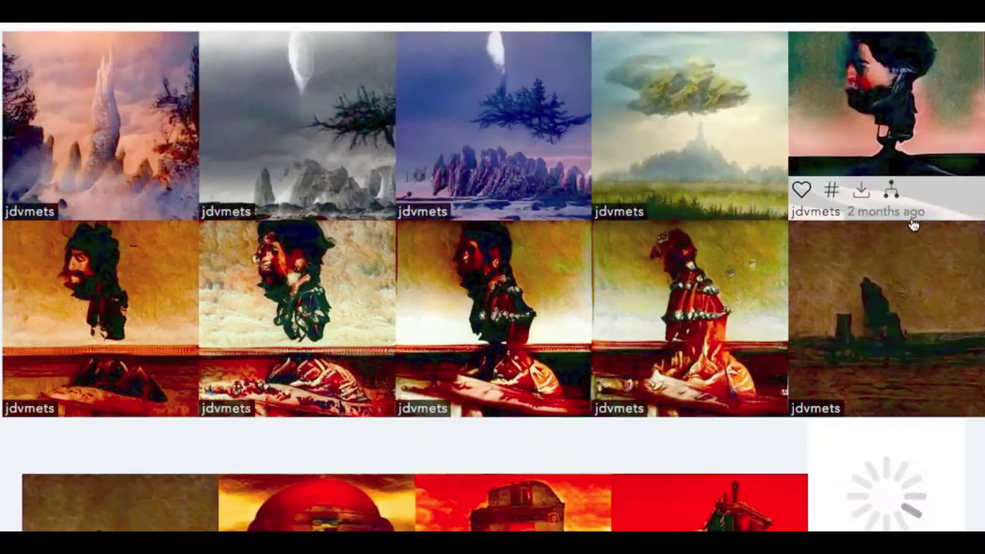
{"action": "scroll", "coordinate": [913, 225], "scroll_direction": "up", "scroll_amount": 8}
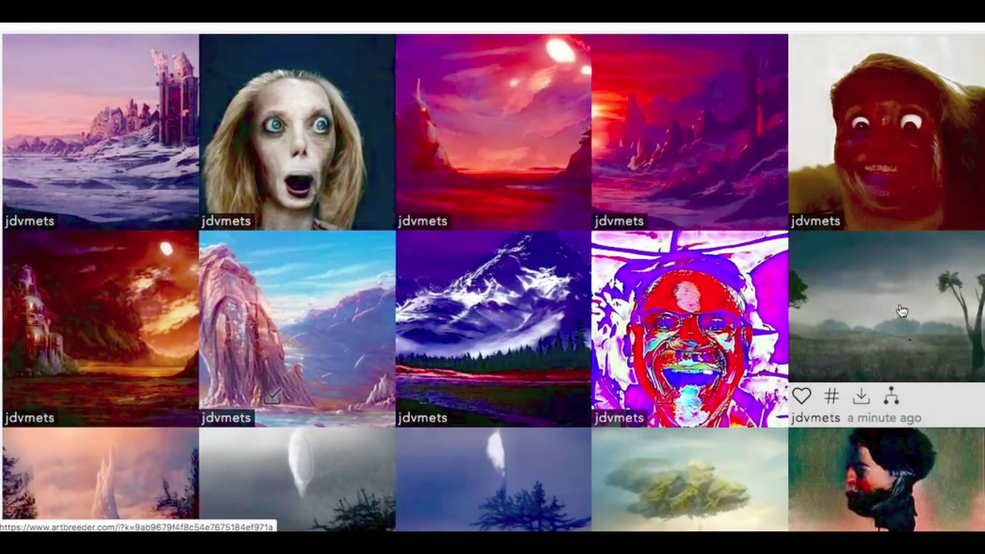
{"action": "left_click", "coordinate": [900, 309]}
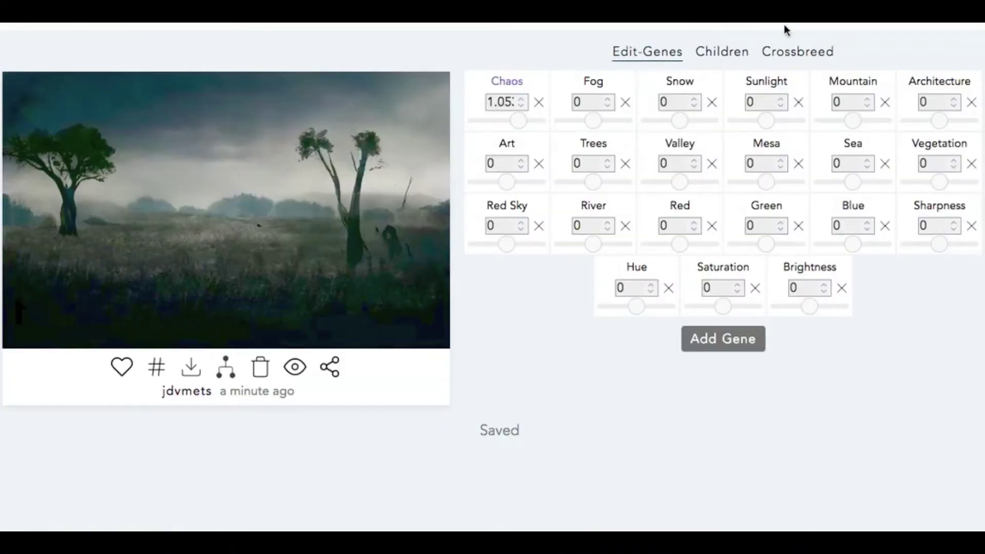
- Start crossbreeding the dark plains landscape again and look through the uploaded and random images
{"action": "left_click", "coordinate": [800, 53]}
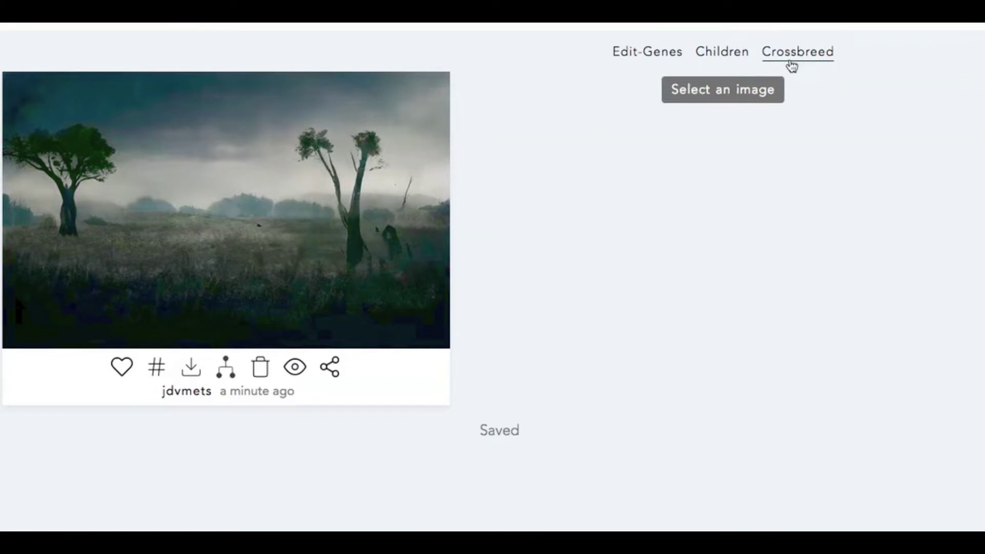
{"action": "left_click", "coordinate": [691, 96]}
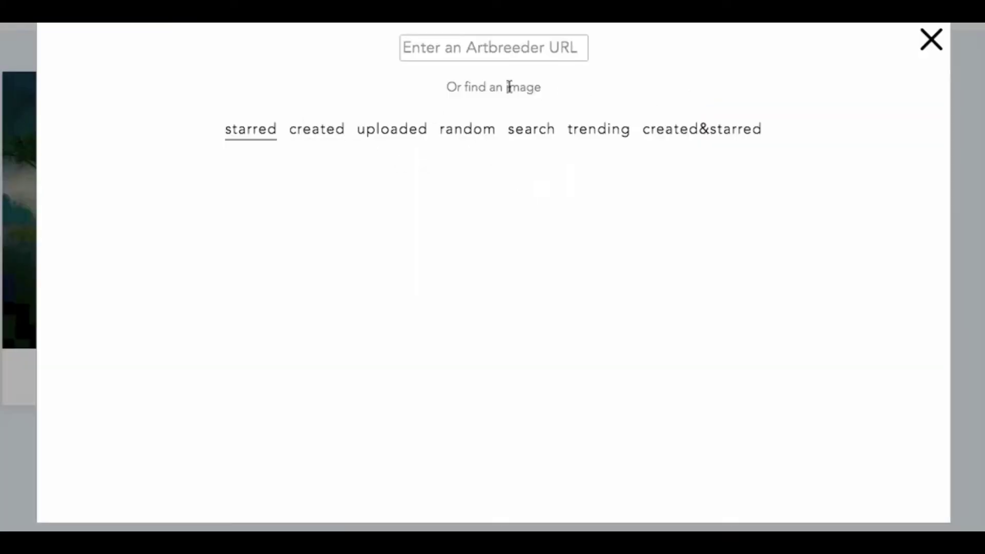
{"action": "left_click", "coordinate": [398, 130]}
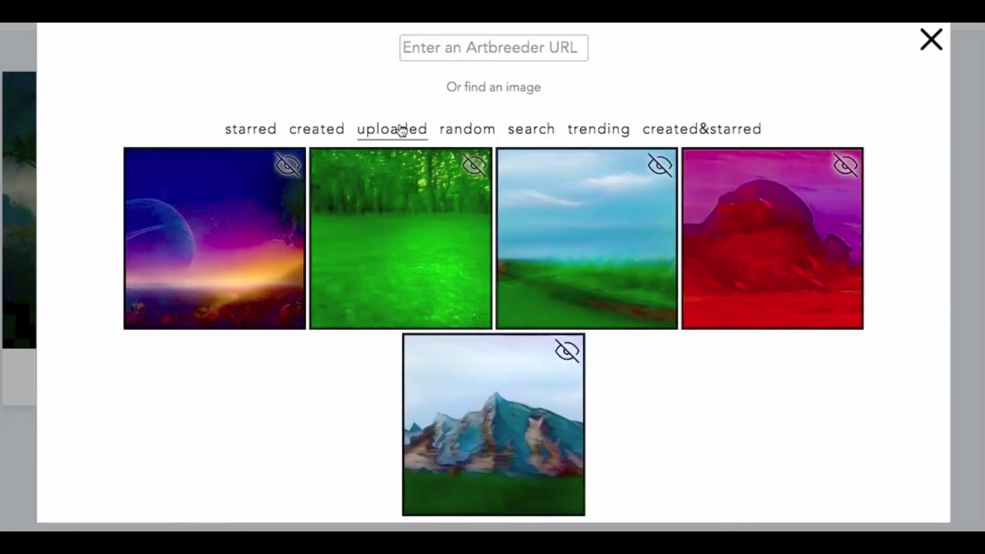
{"action": "left_click", "coordinate": [483, 133]}
{"action": "scroll", "coordinate": [743, 200], "scroll_direction": "down", "scroll_amount": 6}
{"action": "scroll", "coordinate": [757, 201], "scroll_direction": "up", "scroll_amount": 6}
- Search all images for tags starting with "face", look through the results and close the image selection
{"action": "left_click", "coordinate": [524, 130]}
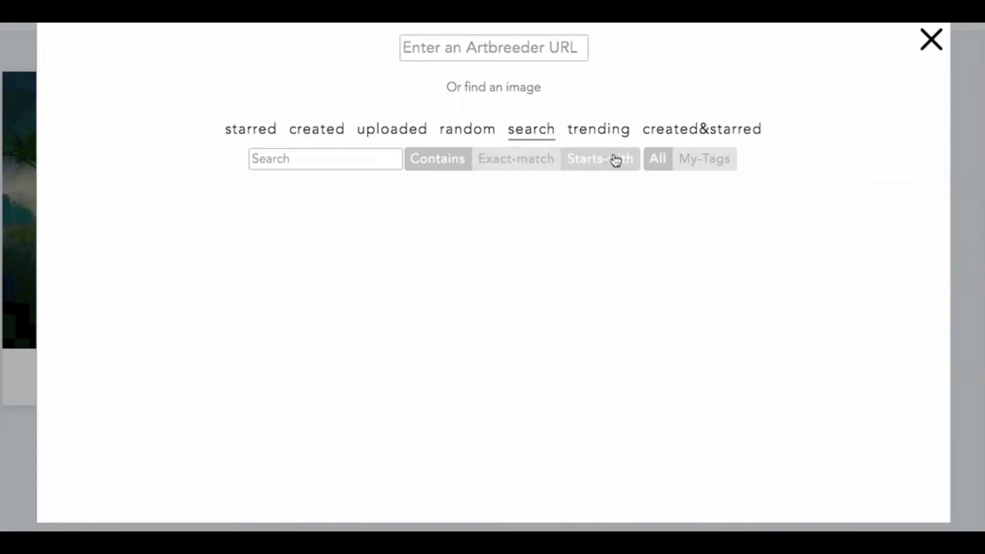
{"action": "left_click", "coordinate": [685, 161]}
{"action": "left_click", "coordinate": [657, 160]}
{"action": "left_click", "coordinate": [580, 162]}
{"action": "left_click", "coordinate": [306, 158]}
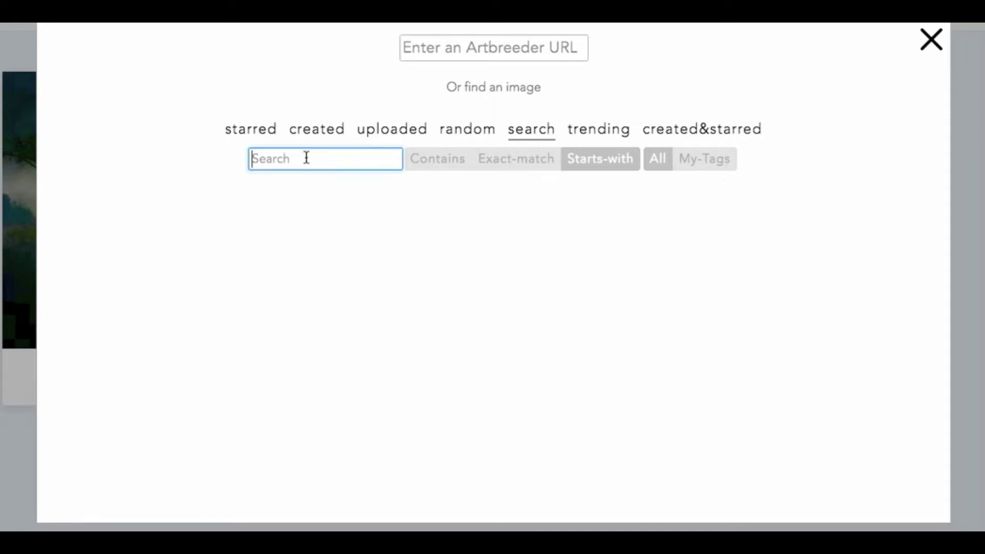
{"action": "type", "text": "face"}
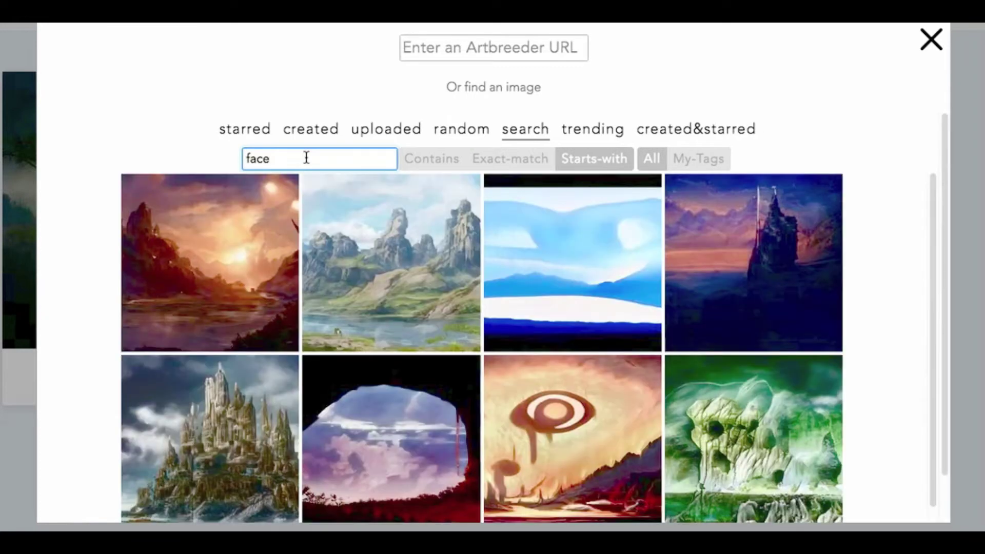
{"action": "scroll", "coordinate": [783, 445], "scroll_direction": "down", "scroll_amount": 4}
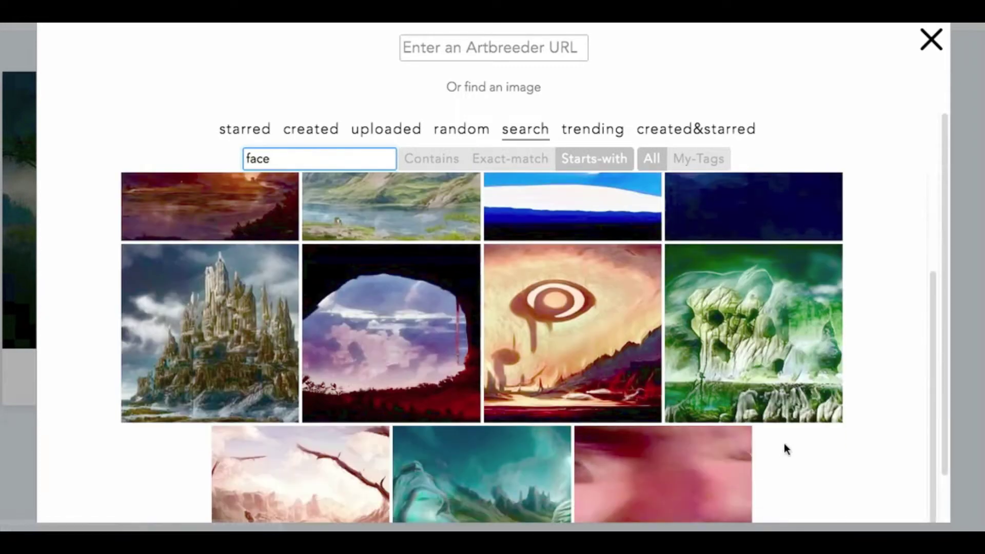
{"action": "scroll", "coordinate": [785, 449], "scroll_direction": "up", "scroll_amount": 4}
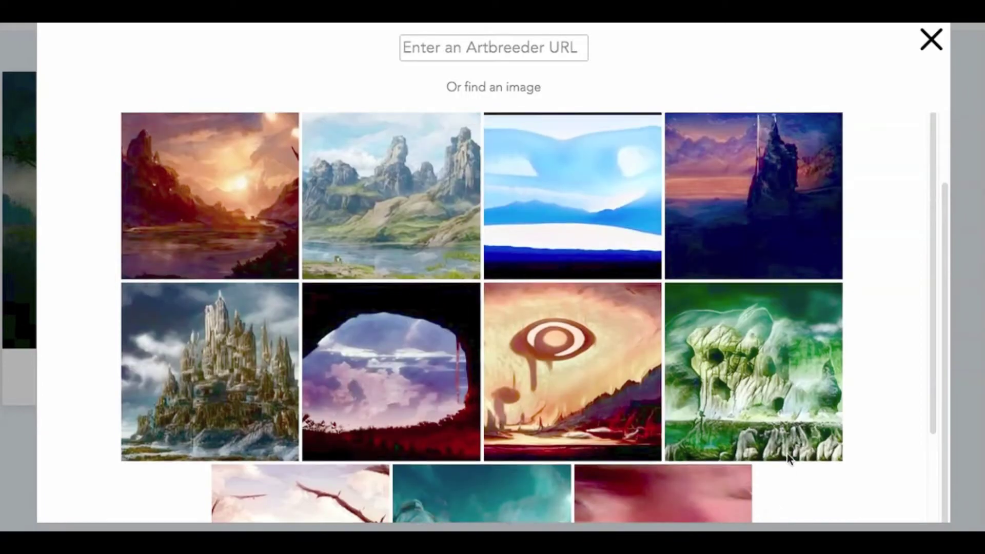
{"action": "left_click", "coordinate": [930, 39]}
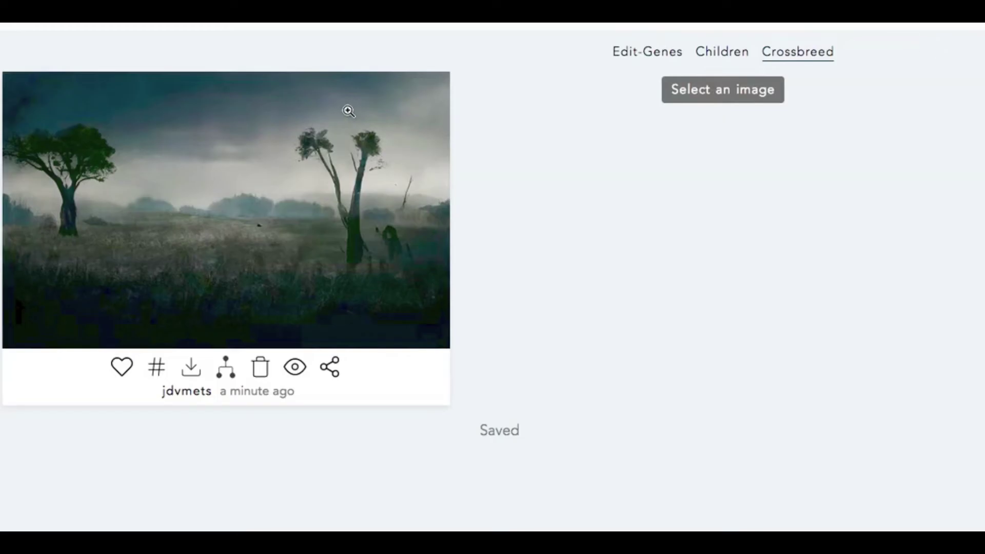
- Look through the profile's created images, open the bearded head portrait and return to the gallery
{"action": "left_click", "coordinate": [309, 88]}
{"action": "left_click", "coordinate": [487, 266]}
{"action": "mouse_move", "coordinate": [954, 25]}
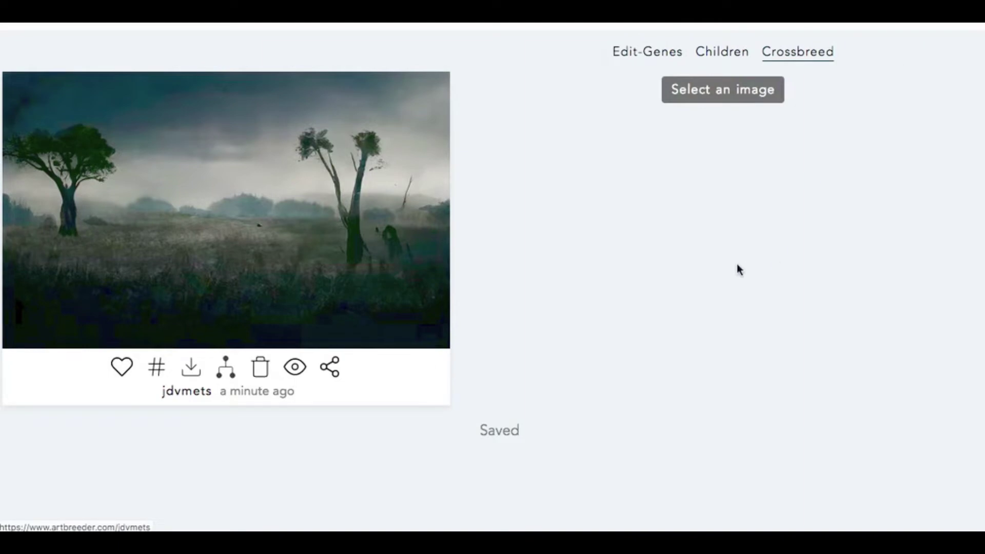
{"action": "scroll", "coordinate": [719, 269], "scroll_direction": "down", "scroll_amount": 10}
{"action": "scroll", "coordinate": [732, 272], "scroll_direction": "down", "scroll_amount": 5}
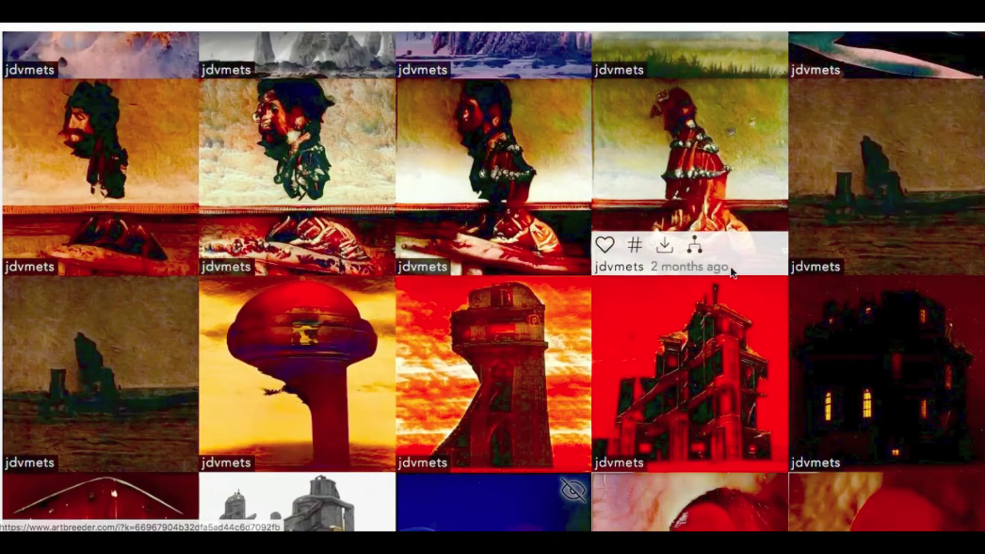
{"action": "scroll", "coordinate": [731, 268], "scroll_direction": "up", "scroll_amount": 4}
{"action": "left_click", "coordinate": [814, 185]}
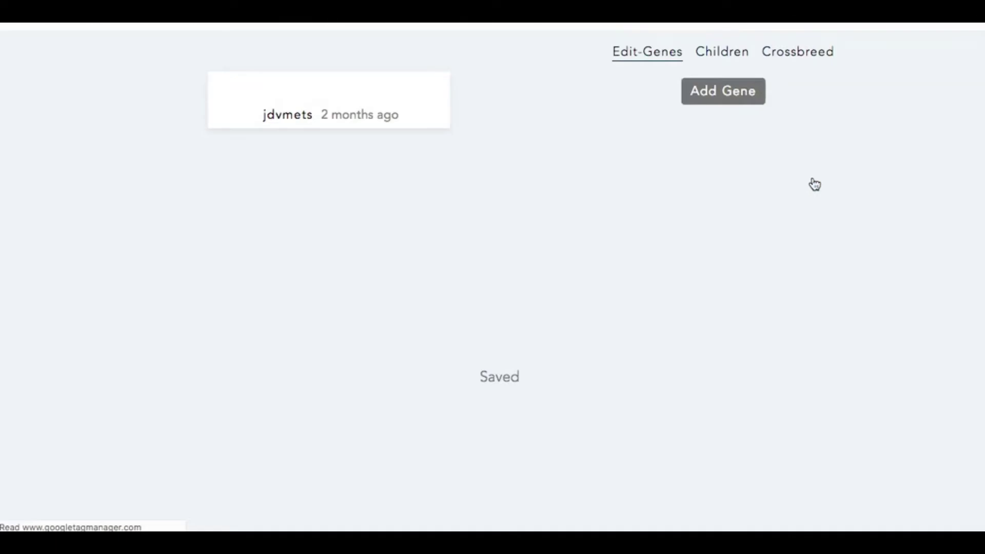
{"action": "scroll", "coordinate": [607, 248], "scroll_direction": "up", "scroll_amount": 1}
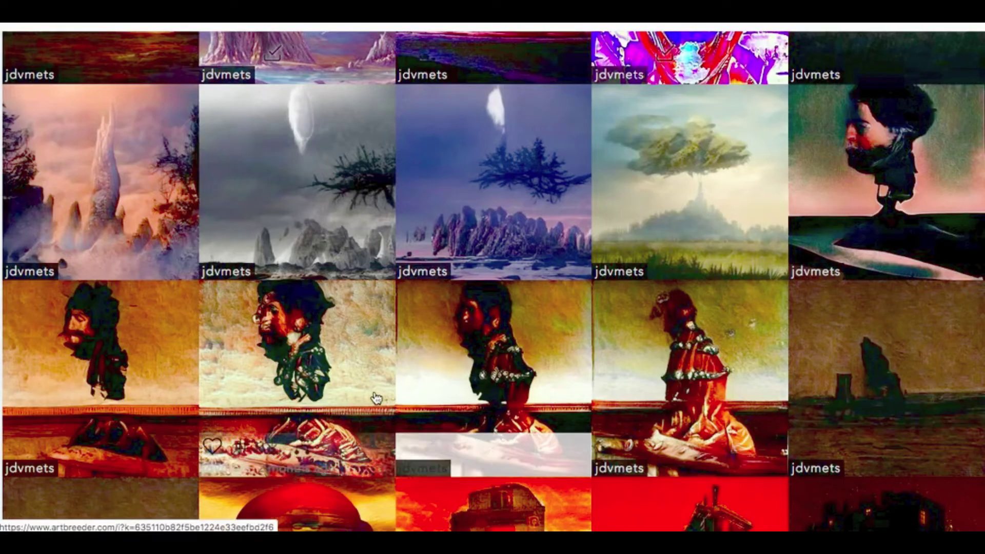
- Open the red-robed figure image from the profile's created images, view its page and return to the gallery
{"action": "scroll", "coordinate": [374, 359], "scroll_direction": "down", "scroll_amount": 2}
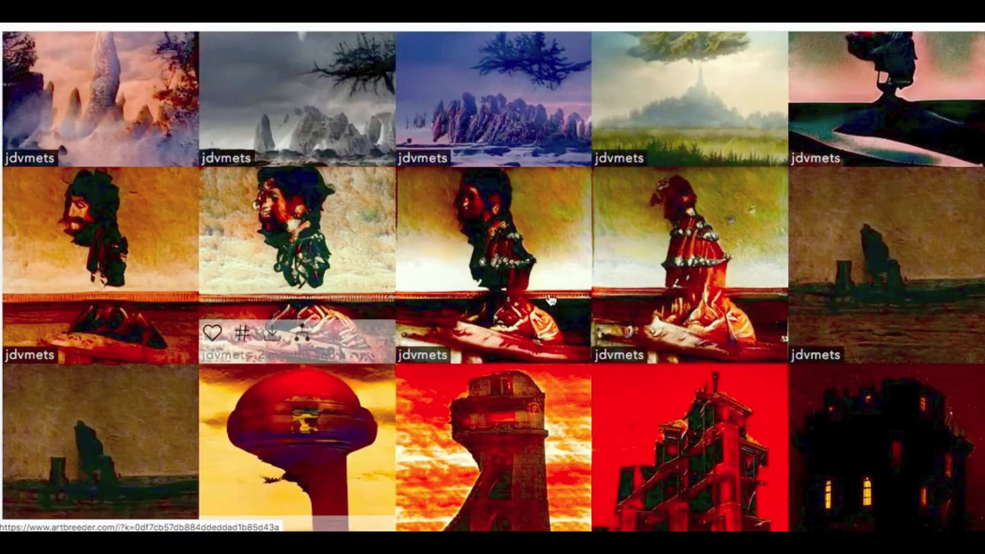
{"action": "left_click", "coordinate": [682, 264]}
{"action": "scroll", "coordinate": [704, 277], "scroll_direction": "down", "scroll_amount": 5}
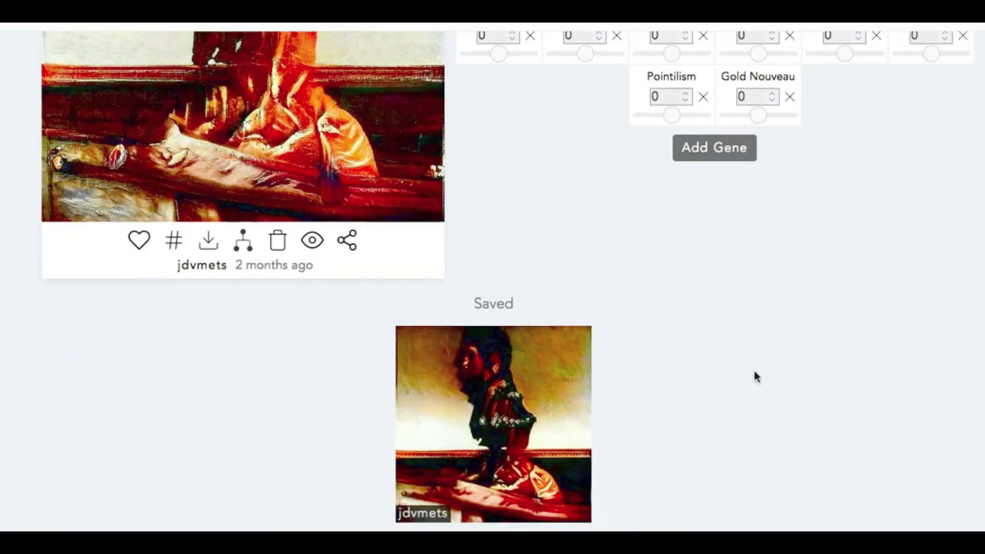
{"action": "scroll", "coordinate": [754, 376], "scroll_direction": "up", "scroll_amount": 5}
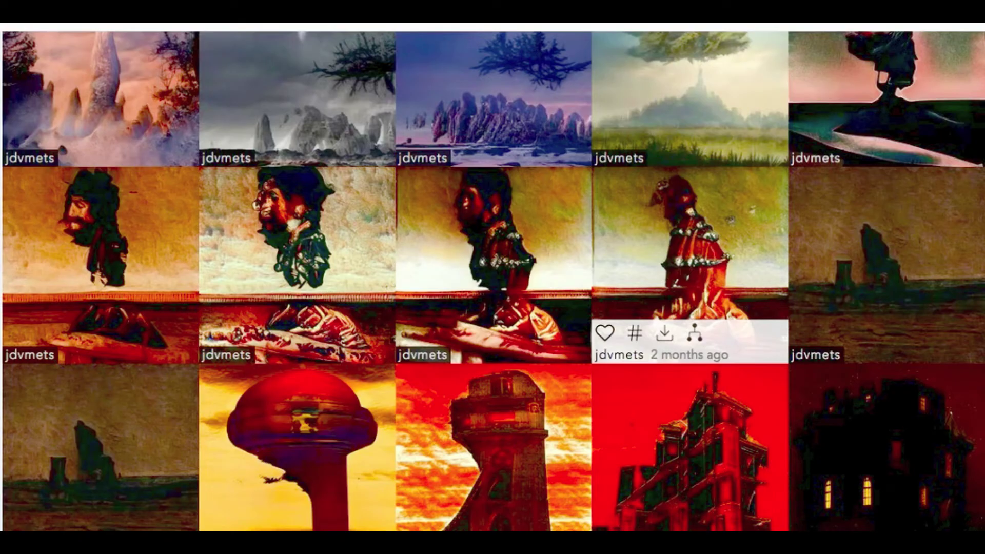
- Look through the face portraits and landscapes among the profile's created images
{"action": "scroll", "coordinate": [750, 421], "scroll_direction": "down", "scroll_amount": 10}
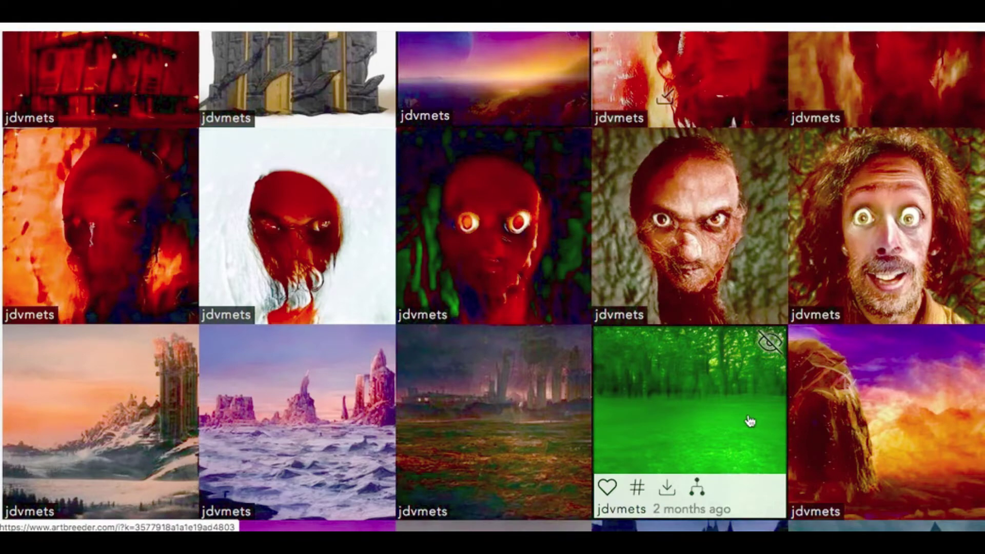
{"action": "scroll", "coordinate": [750, 421], "scroll_direction": "down", "scroll_amount": 3}
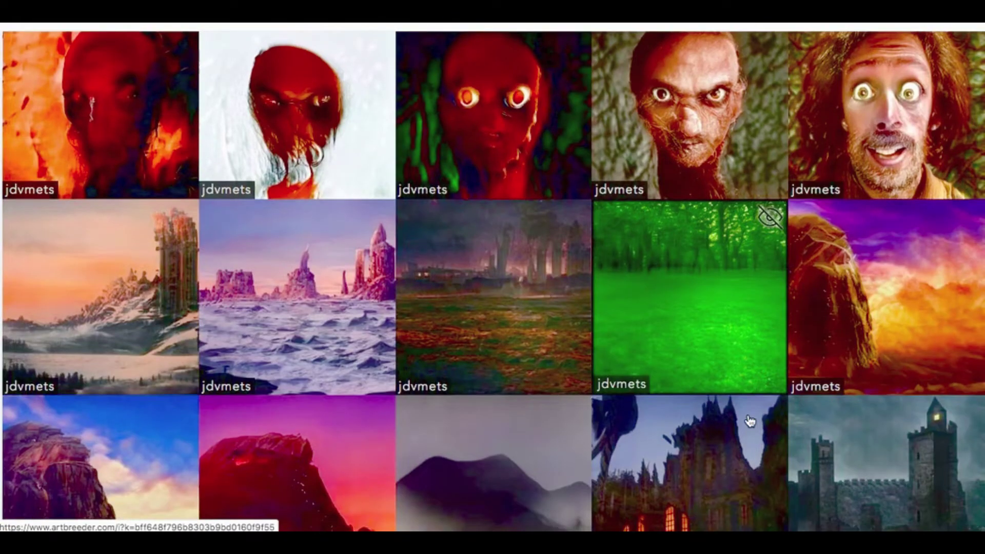
{"action": "scroll", "coordinate": [750, 420], "scroll_direction": "up", "scroll_amount": 2}
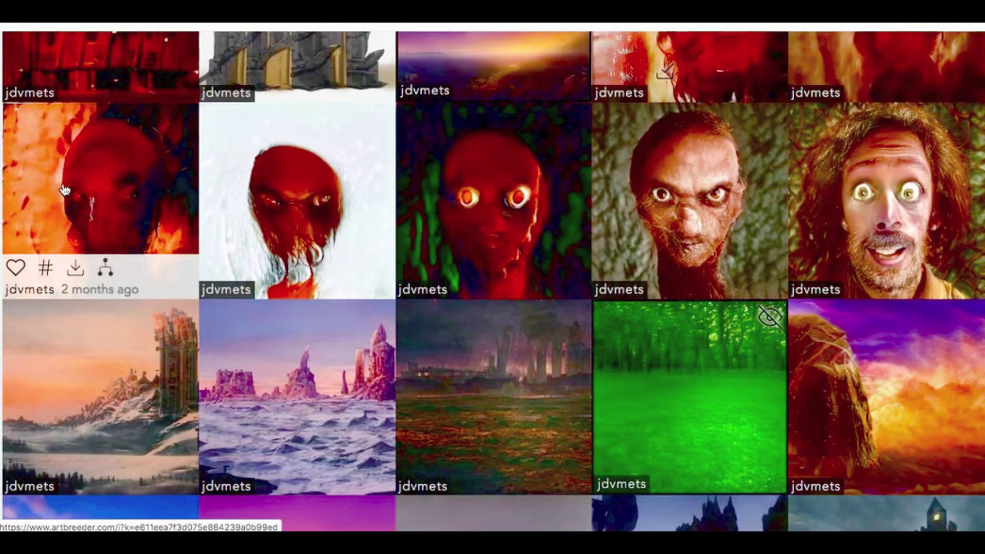
{"action": "scroll", "coordinate": [787, 287], "scroll_direction": "up", "scroll_amount": 2}
{"action": "scroll", "coordinate": [819, 324], "scroll_direction": "down", "scroll_amount": 5}
{"action": "scroll", "coordinate": [819, 325], "scroll_direction": "up", "scroll_amount": 15}
{"action": "scroll", "coordinate": [825, 316], "scroll_direction": "down", "scroll_amount": 10}
{"action": "scroll", "coordinate": [825, 315], "scroll_direction": "up", "scroll_amount": 5}
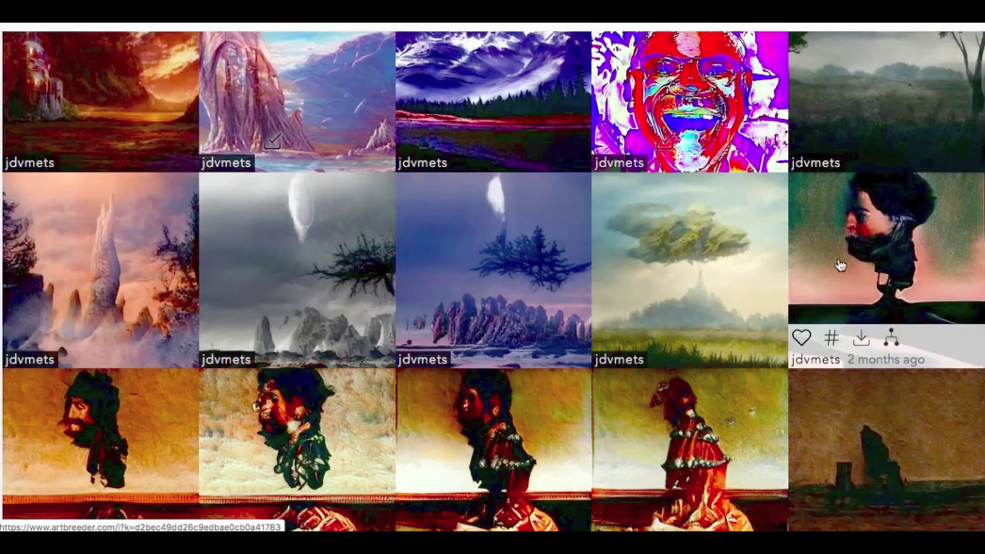
- Open the dark plains landscape from the gallery and start selecting an image to crossbreed with it
{"action": "scroll", "coordinate": [839, 265], "scroll_direction": "up", "scroll_amount": 1}
{"action": "left_click", "coordinate": [873, 107]}
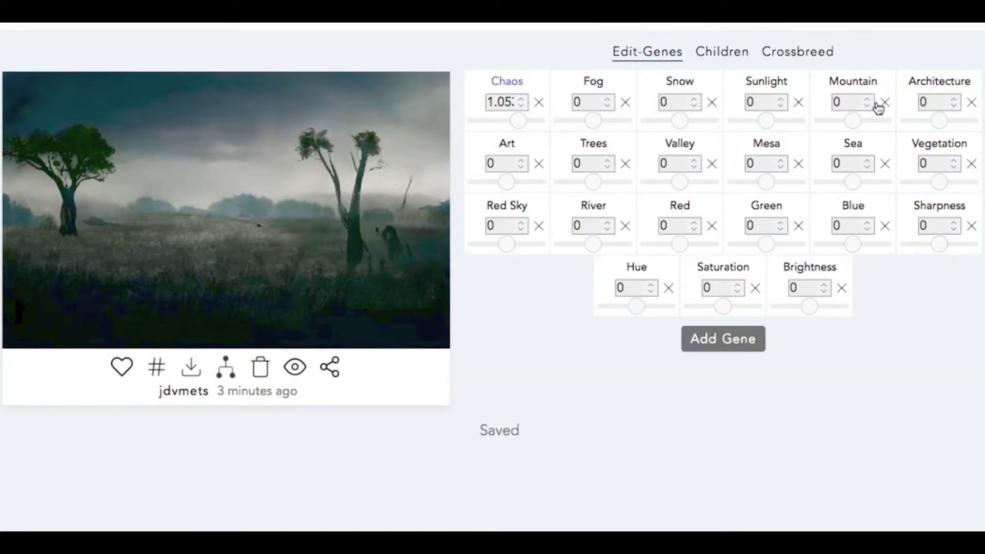
{"action": "left_click", "coordinate": [788, 51]}
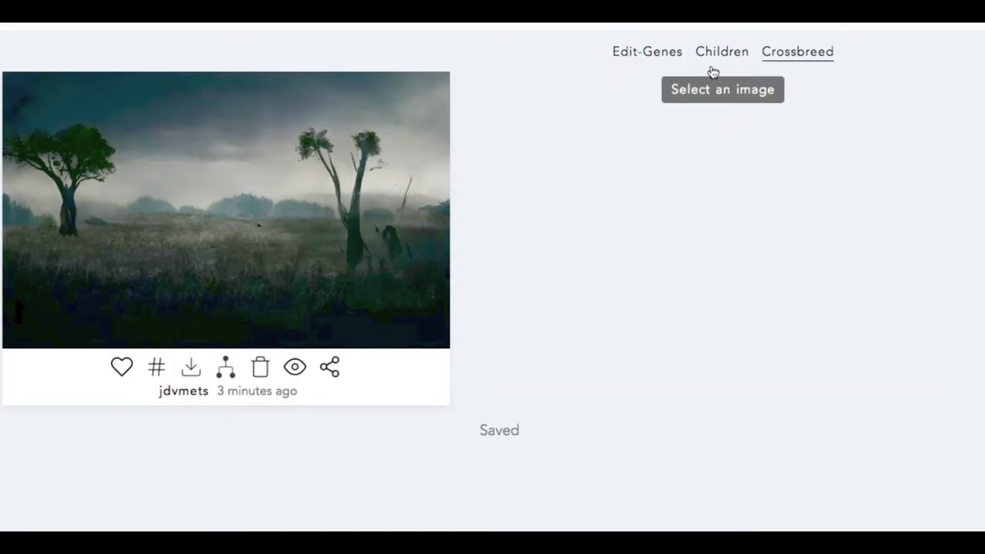
{"action": "left_click", "coordinate": [719, 97]}
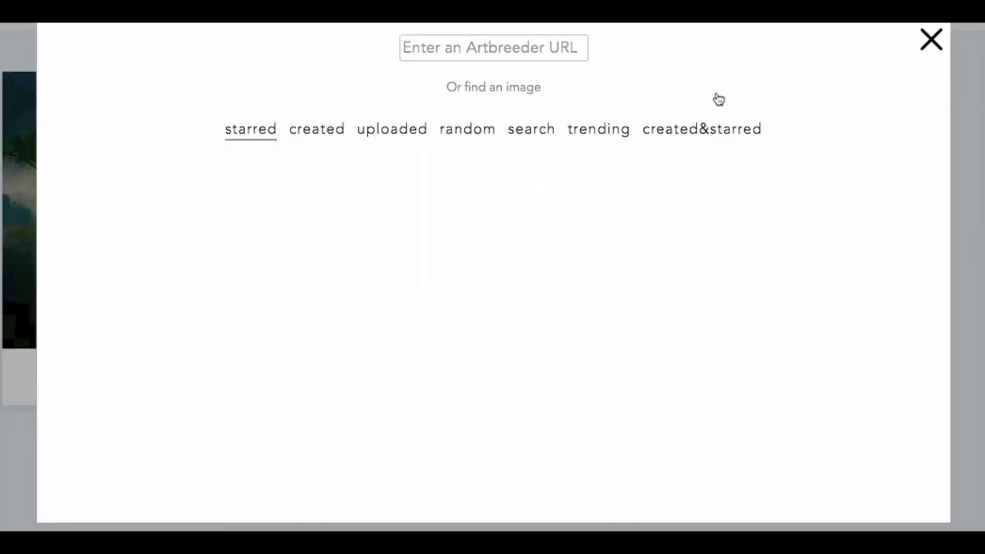
- Look through the random images for a crossbreeding partner
{"action": "left_click", "coordinate": [486, 130]}
{"action": "scroll", "coordinate": [671, 398], "scroll_direction": "down", "scroll_amount": 10}
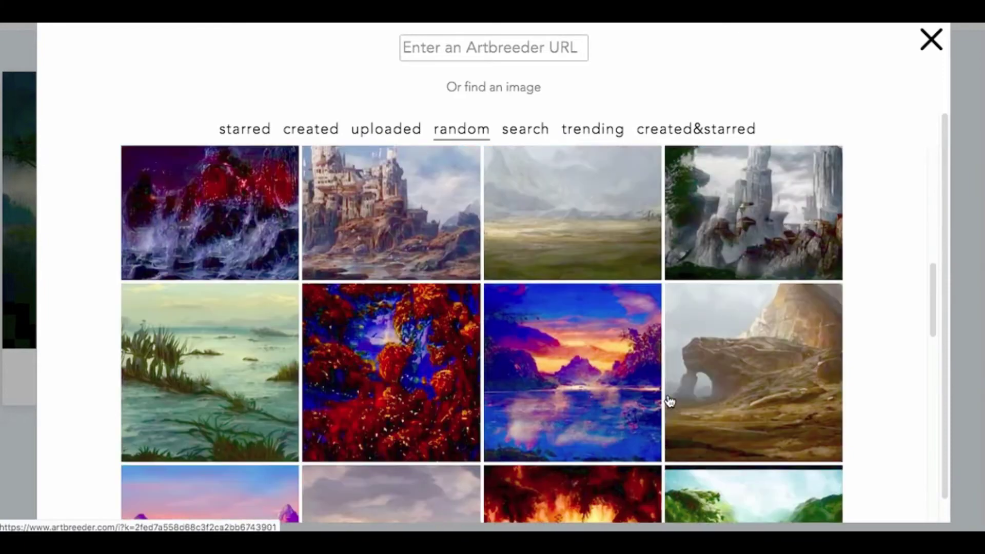
{"action": "scroll", "coordinate": [671, 401], "scroll_direction": "up", "scroll_amount": 10}
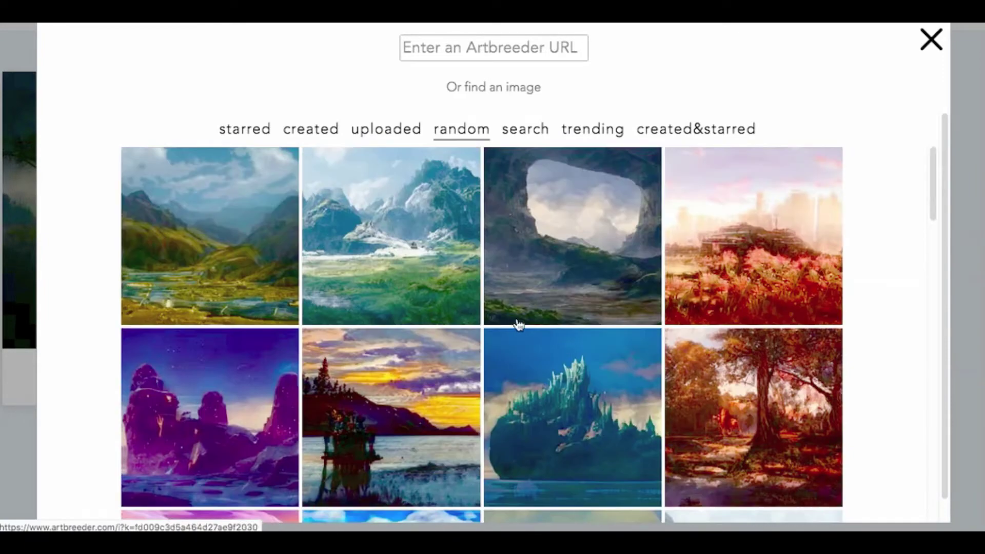
- Search all images for tags containing "dark" and choose the gloomy lake landscape as the crossbreeding partner
{"action": "left_click", "coordinate": [526, 131]}
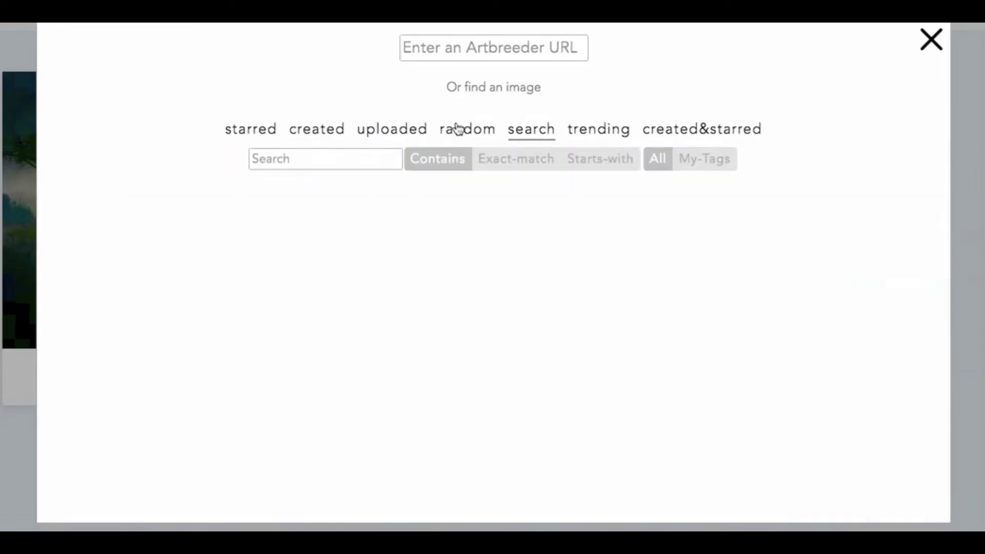
{"action": "left_click", "coordinate": [281, 150]}
{"action": "type", "text": "dark"}
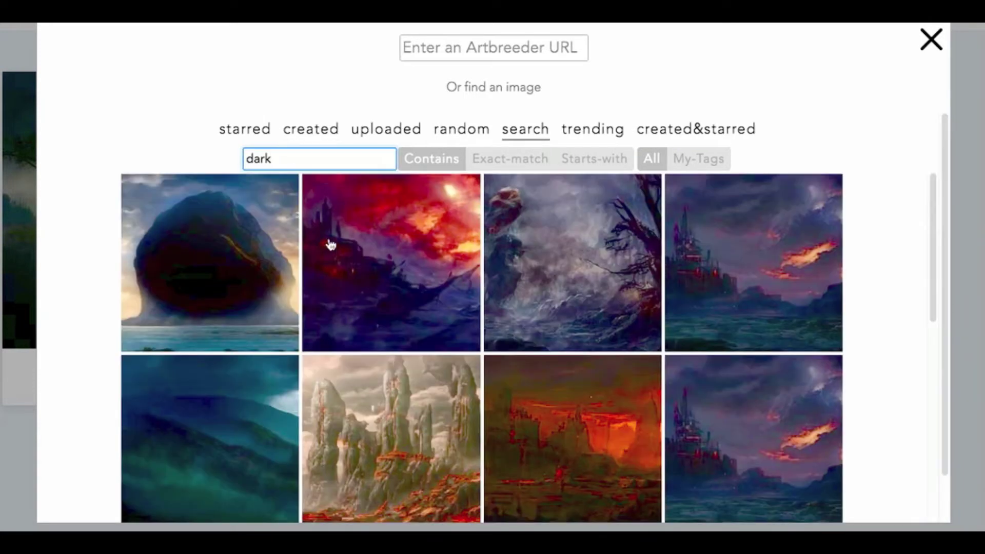
{"action": "scroll", "coordinate": [423, 252], "scroll_direction": "down", "scroll_amount": 2}
{"action": "scroll", "coordinate": [423, 252], "scroll_direction": "down", "scroll_amount": 15}
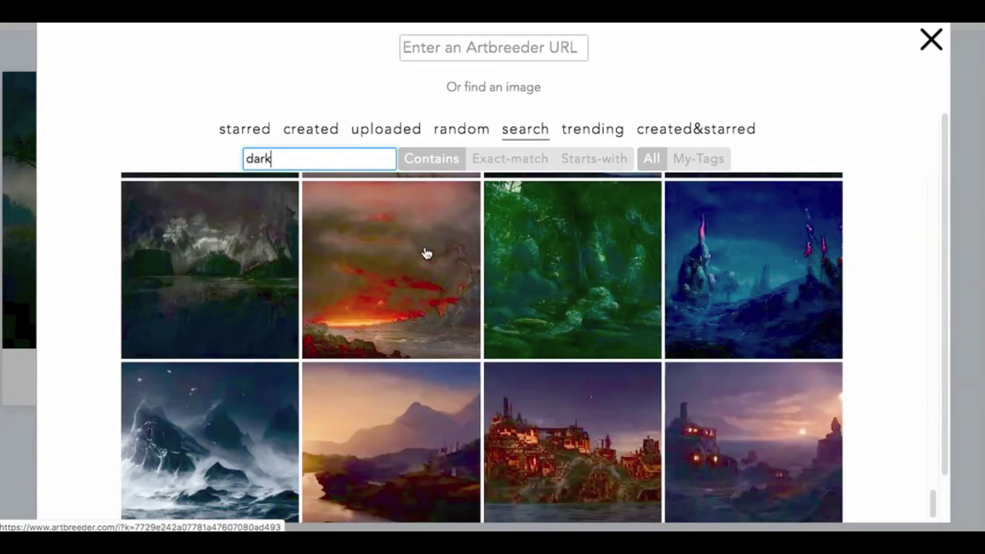
{"action": "left_click", "coordinate": [176, 266]}
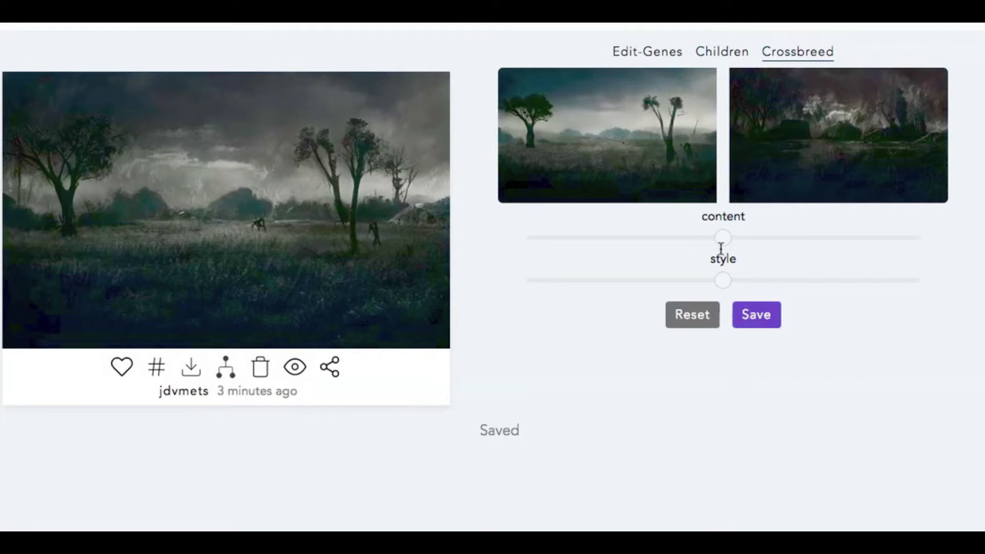
- Shift the crossbreed's content toward the plains landscape and its style strongly toward the gloomy lake image
{"action": "left_click_drag", "start_coordinate": [719, 237], "coordinate": [632, 238]}
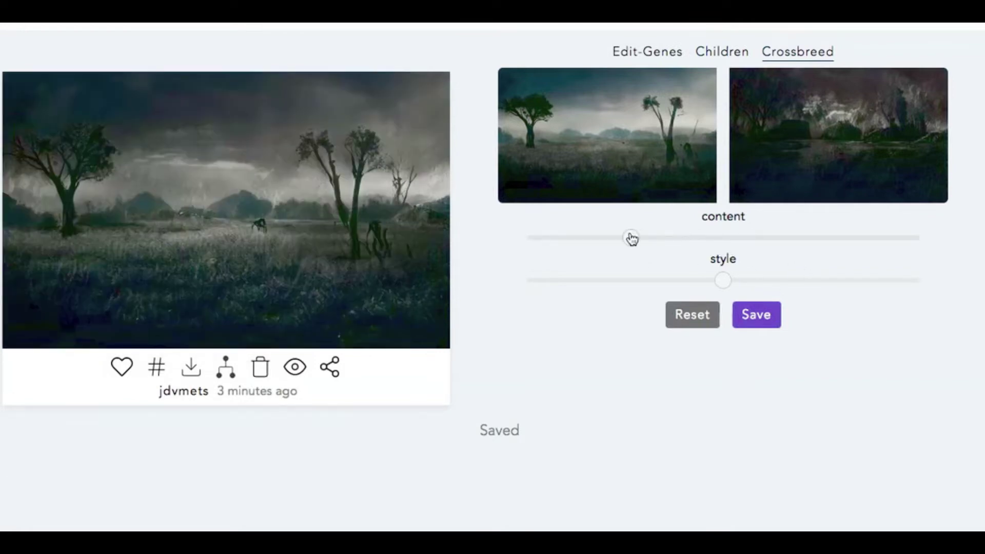
{"action": "left_click_drag", "start_coordinate": [720, 281], "coordinate": [867, 287]}
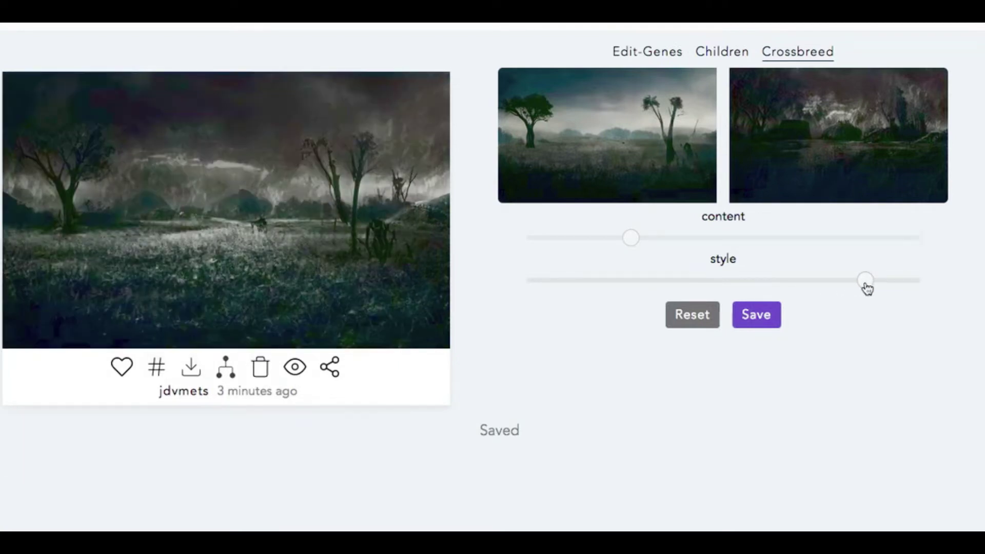
{"action": "left_click_drag", "start_coordinate": [866, 287], "coordinate": [849, 286]}
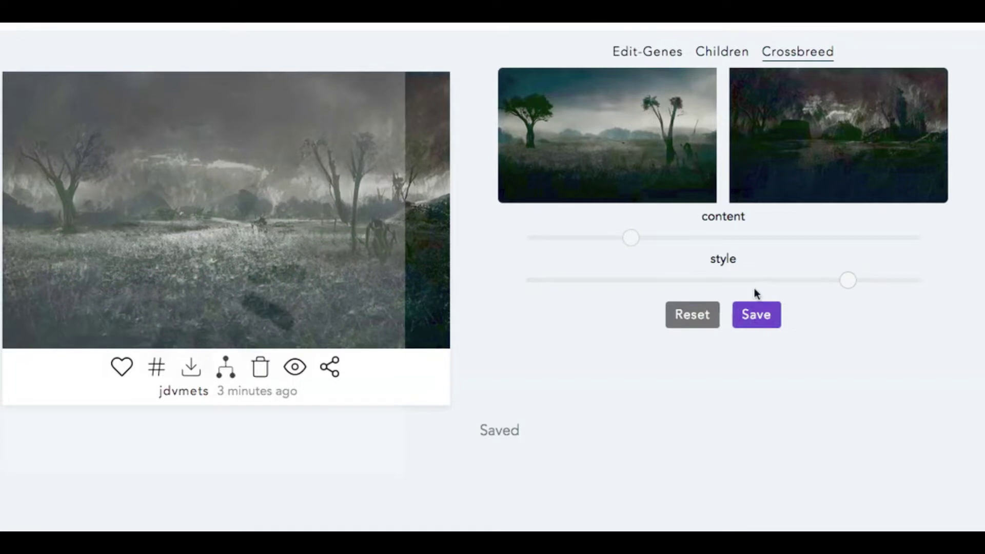
- Try several content blends between the two parents and settle slightly toward the plains landscape
{"action": "left_click_drag", "start_coordinate": [629, 236], "coordinate": [572, 239]}
{"action": "left_click", "coordinate": [714, 241]}
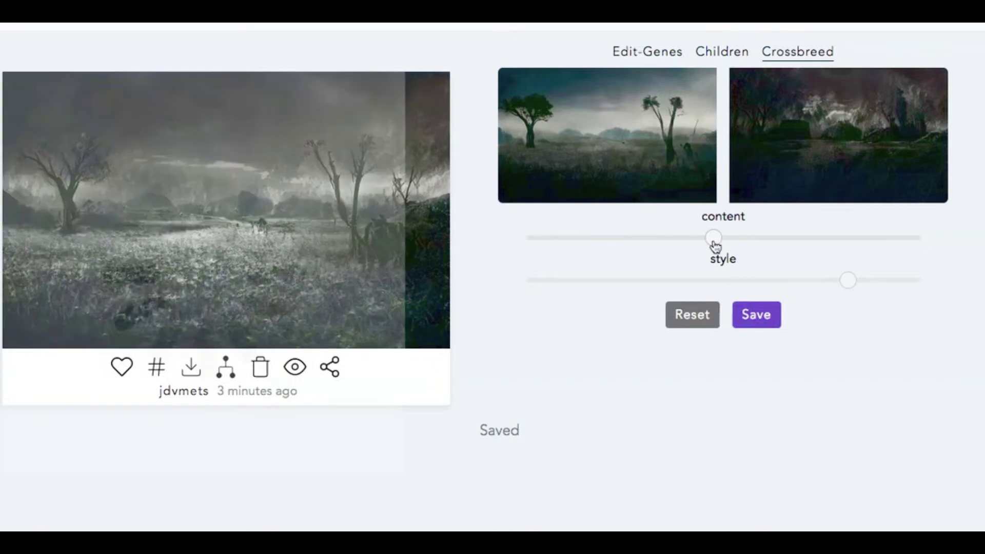
{"action": "left_click_drag", "start_coordinate": [714, 240], "coordinate": [772, 251]}
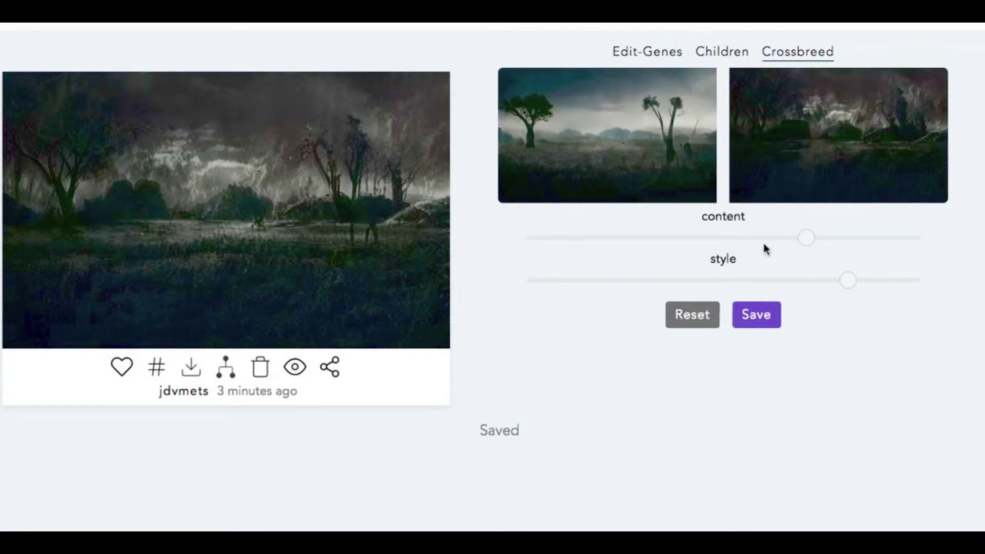
{"action": "left_click", "coordinate": [677, 238]}
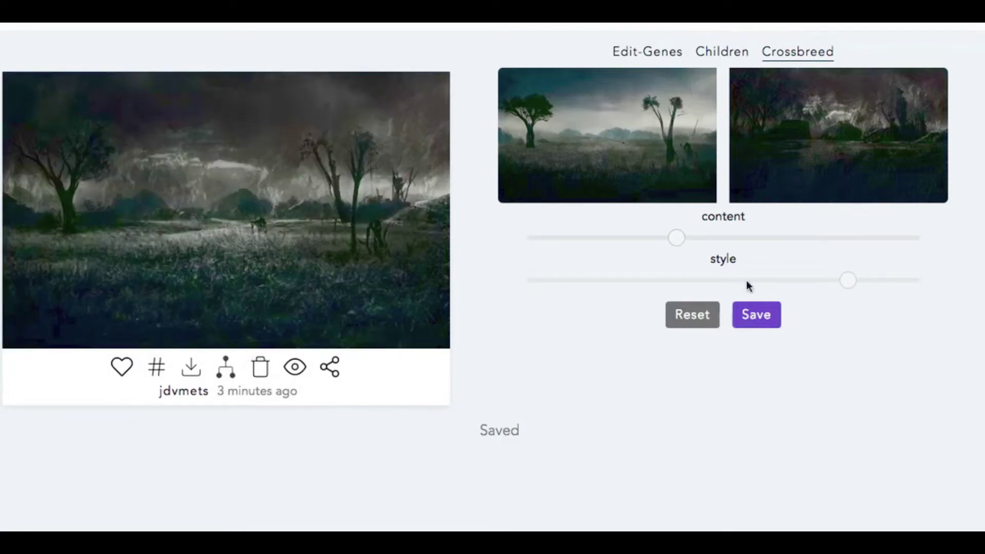
- Save the crossbred landscape and open the saved copy for gene editing
{"action": "left_click", "coordinate": [767, 321]}
{"action": "scroll", "coordinate": [504, 323], "scroll_direction": "down", "scroll_amount": 3}
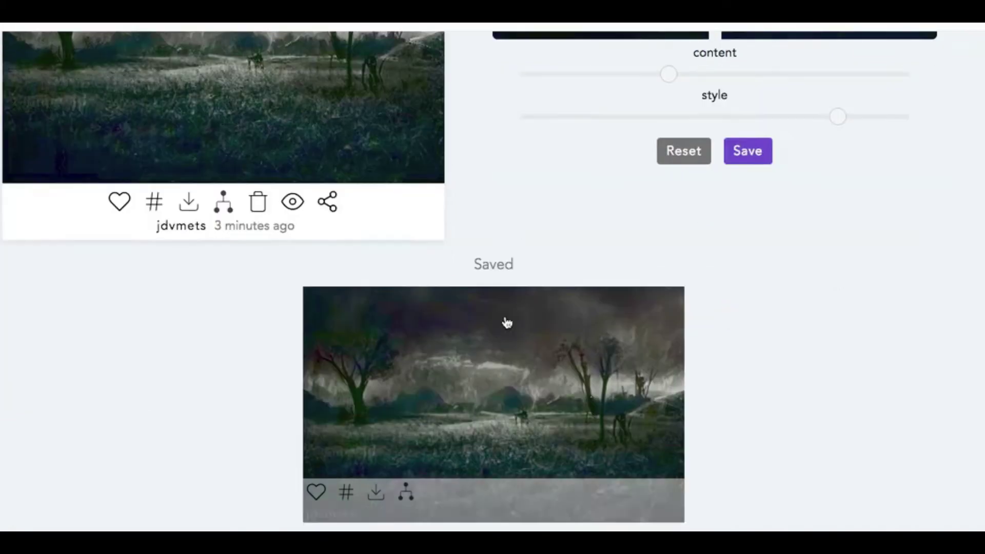
{"action": "left_click", "coordinate": [561, 376]}
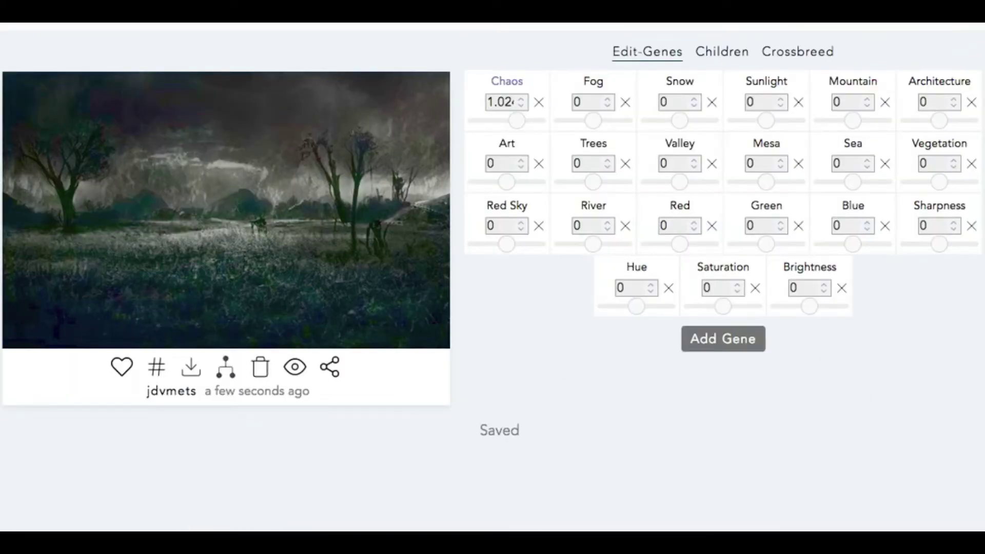
- Raise the landscape's Chaos gene to about 1.43, Red Sky to about 0.50 and Brightness to about 0.37
{"action": "left_click_drag", "start_coordinate": [516, 125], "coordinate": [534, 125]}
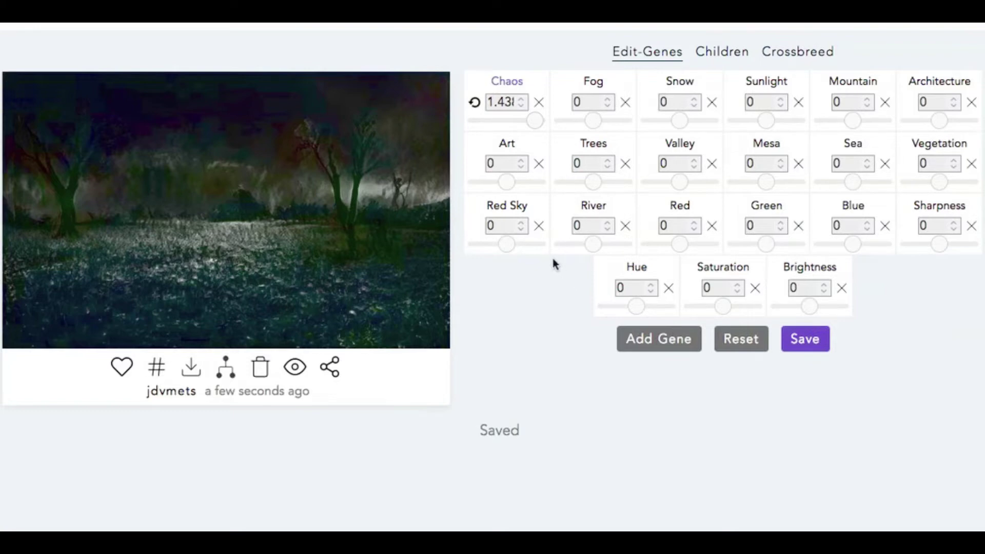
{"action": "left_click_drag", "start_coordinate": [504, 249], "coordinate": [521, 251]}
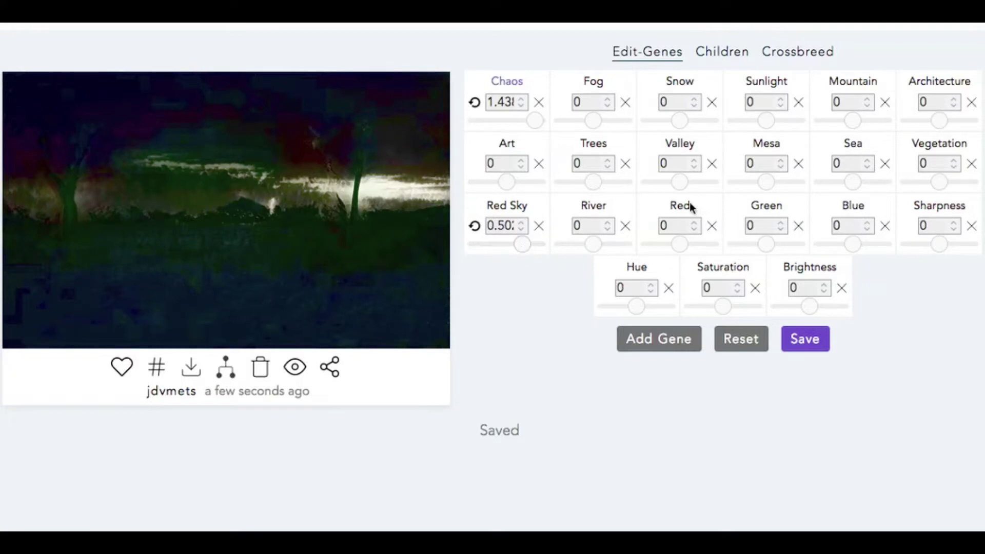
{"action": "mouse_move", "coordinate": [824, 304]}
{"action": "left_mouse_down"}
{"action": "mouse_move", "coordinate": [832, 311]}
{"action": "mouse_move", "coordinate": [821, 308]}
{"action": "left_mouse_up"}
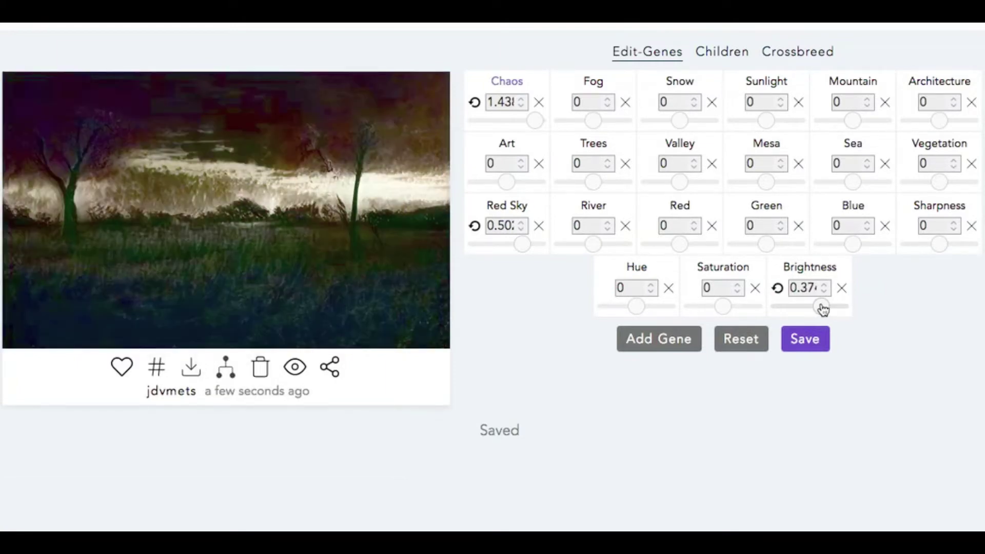
- Lower the landscape's Snow gene to about -0.39 and its Fog gene to about -0.13
{"action": "left_click_drag", "start_coordinate": [660, 121], "coordinate": [660, 123]}
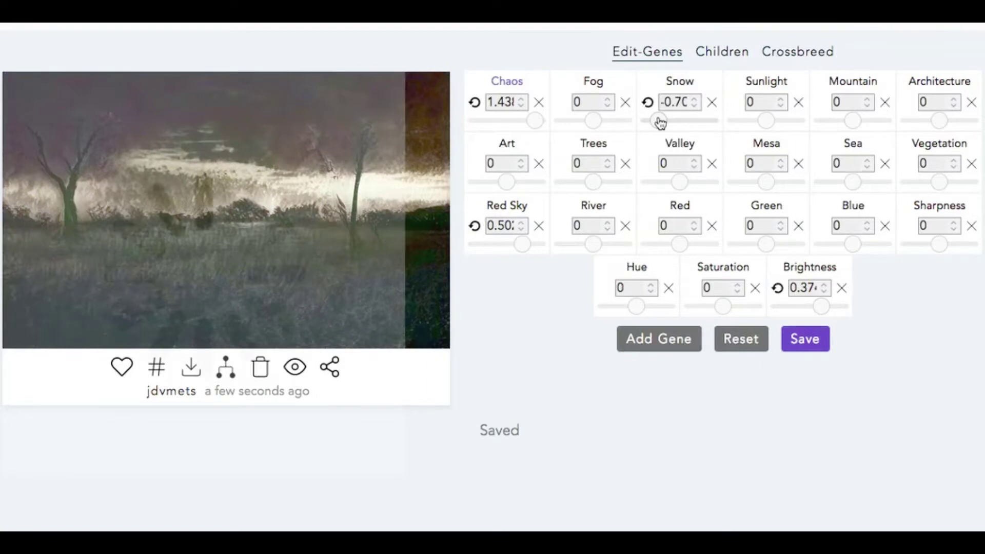
{"action": "left_click_drag", "start_coordinate": [660, 123], "coordinate": [670, 122]}
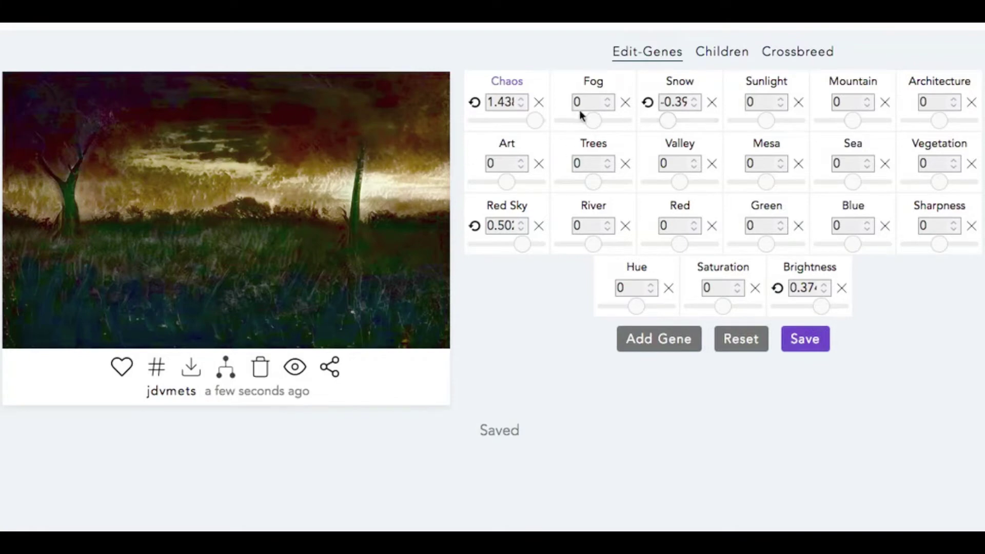
{"action": "left_click_drag", "start_coordinate": [595, 123], "coordinate": [612, 126]}
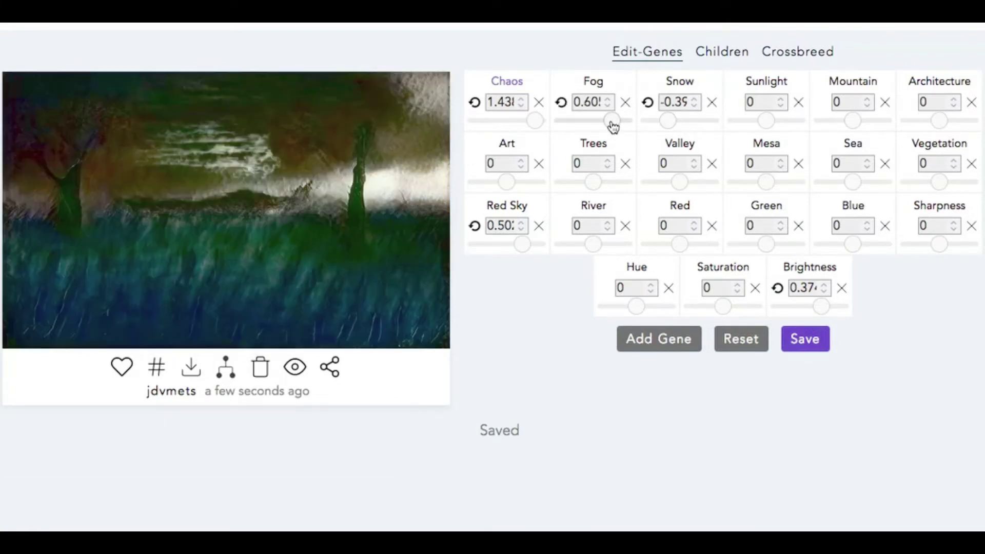
{"action": "left_click_drag", "start_coordinate": [612, 125], "coordinate": [590, 125]}
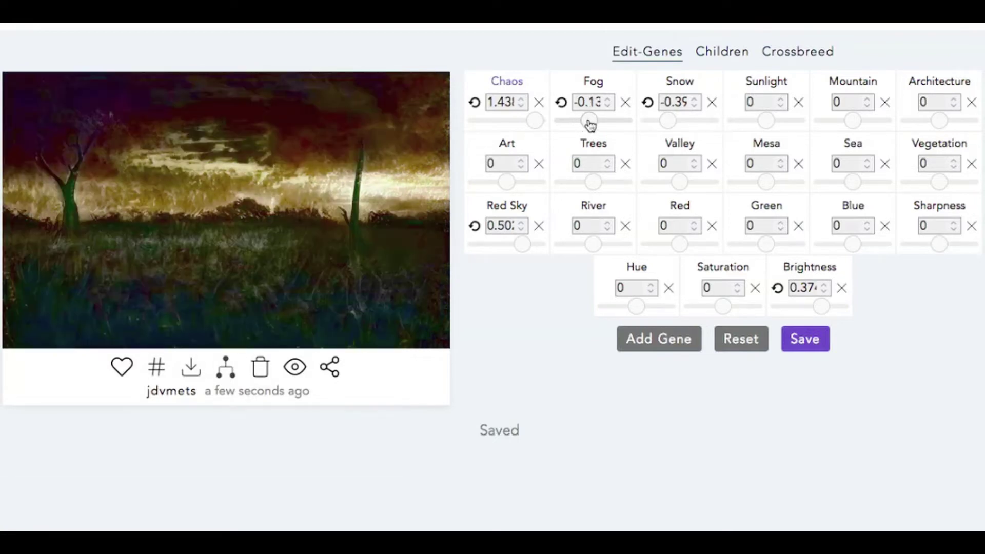
- Set the Trees gene to about 0.16 and the Red gene to -0.6, and view the landscape enlarged
{"action": "left_click_drag", "start_coordinate": [593, 182], "coordinate": [601, 186]}
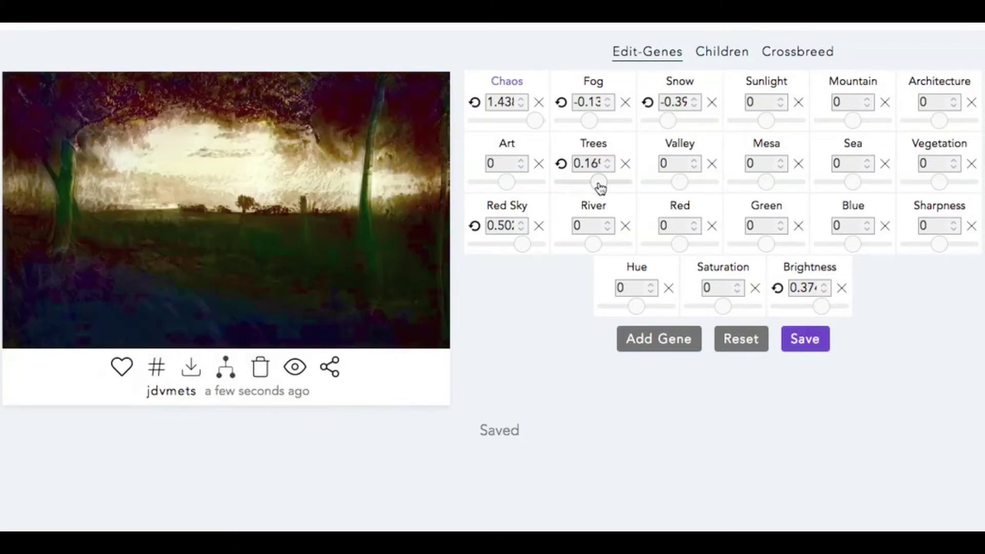
{"action": "mouse_move", "coordinate": [693, 237]}
{"action": "left_mouse_down"}
{"action": "mouse_move", "coordinate": [687, 256]}
{"action": "mouse_move", "coordinate": [699, 255]}
{"action": "left_mouse_up"}
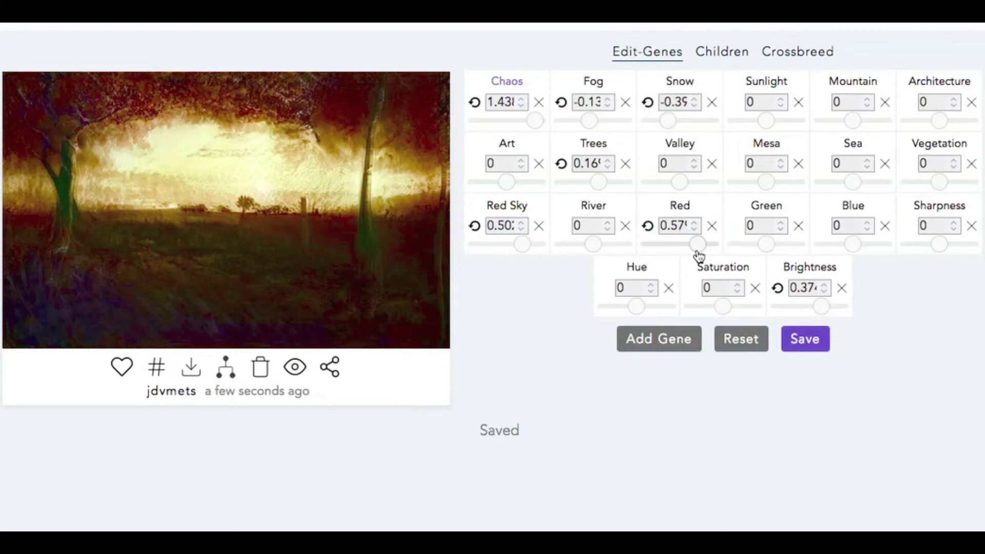
{"action": "left_click_drag", "start_coordinate": [698, 255], "coordinate": [662, 256]}
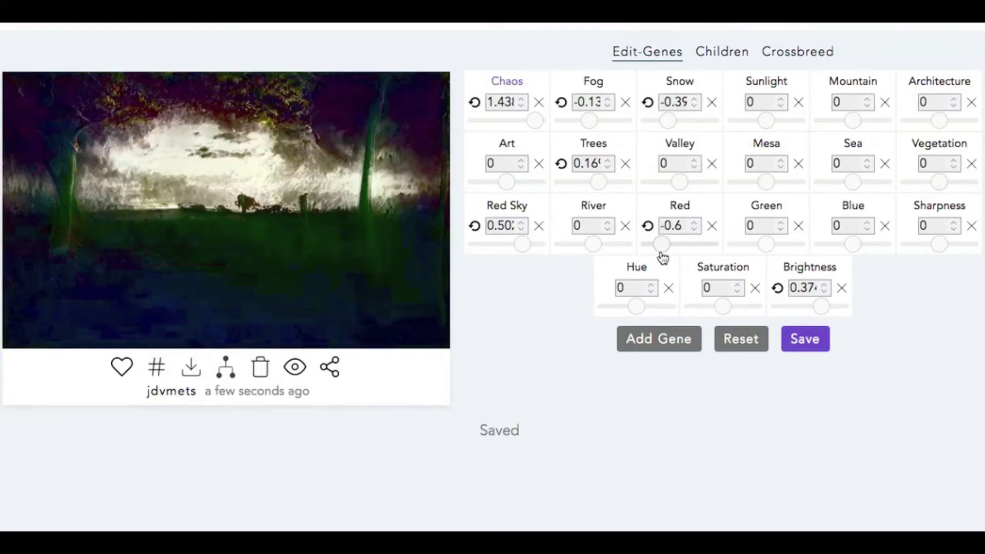
{"action": "left_click", "coordinate": [268, 224]}
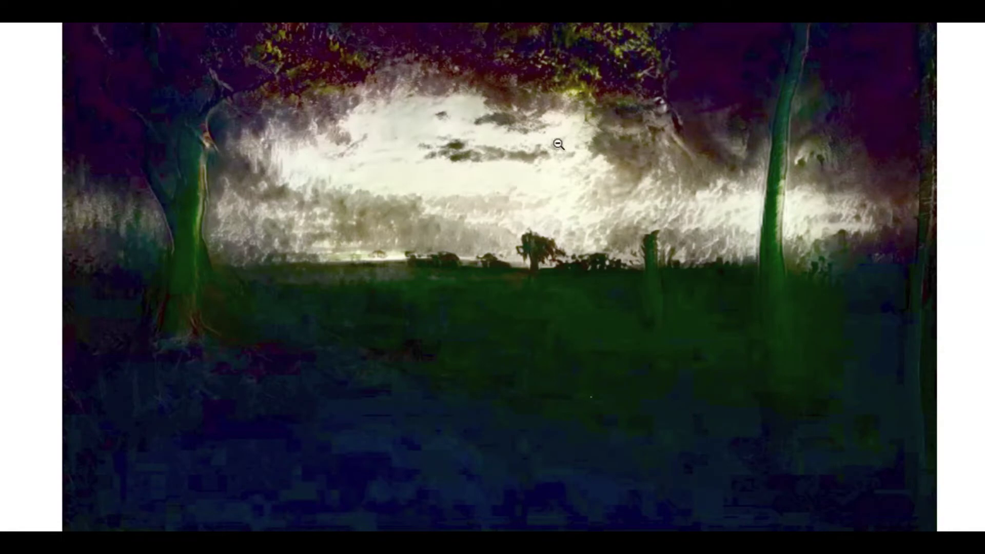
- Close the enlarged view, set the landscape's Saturation gene to about -0.24 and its Hue gene to about 0.015
{"action": "left_click", "coordinate": [23, 282]}
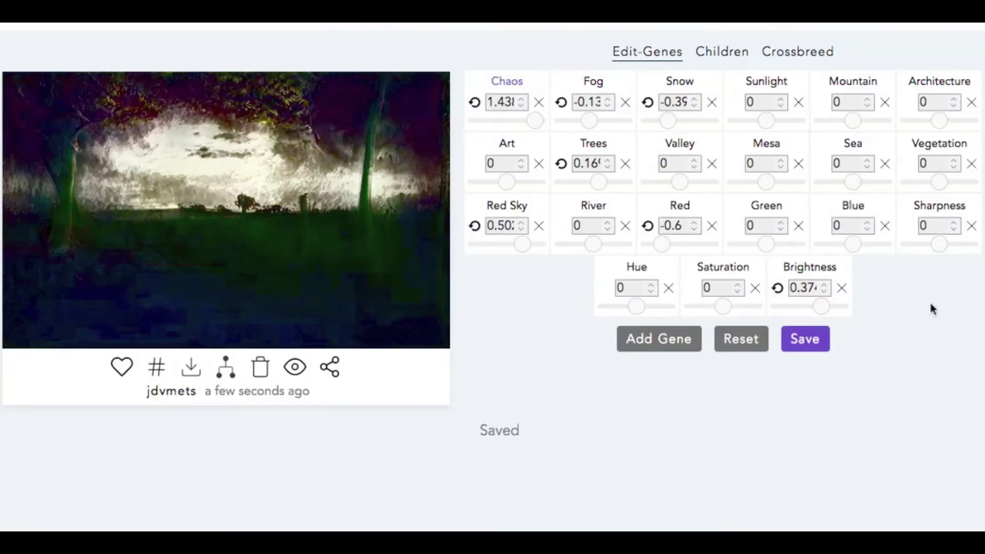
{"action": "mouse_move", "coordinate": [722, 306]}
{"action": "left_mouse_down"}
{"action": "mouse_move", "coordinate": [740, 315]}
{"action": "mouse_move", "coordinate": [709, 315]}
{"action": "left_mouse_up"}
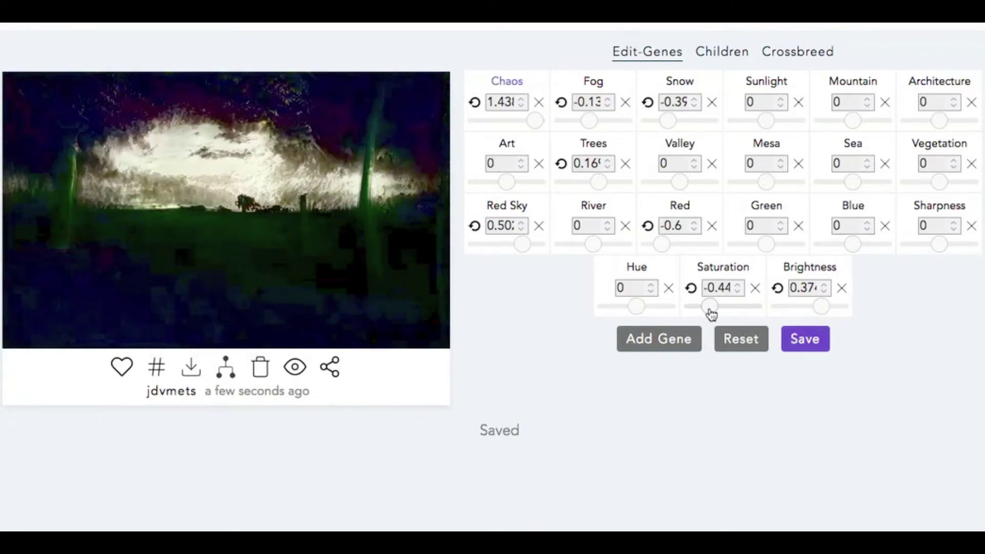
{"action": "left_click_drag", "start_coordinate": [711, 314], "coordinate": [715, 314]}
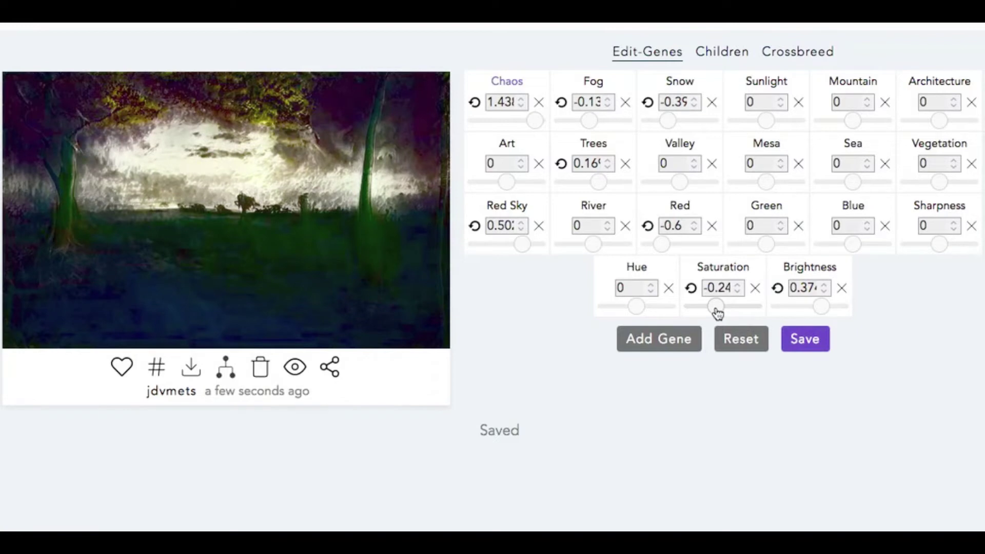
{"action": "mouse_move", "coordinate": [631, 309]}
{"action": "left_mouse_down"}
{"action": "mouse_move", "coordinate": [649, 312]}
{"action": "mouse_move", "coordinate": [618, 312]}
{"action": "mouse_move", "coordinate": [638, 313]}
{"action": "left_mouse_up"}
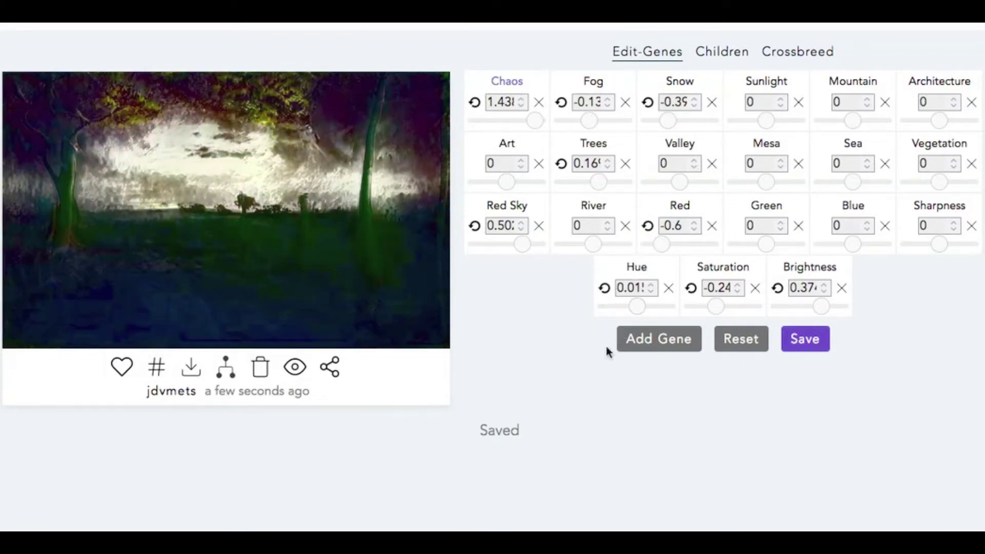
- Lower the Sharpness gene to about -0.54 and the Vegetation gene to about -0.49, and check the landscape enlarged
{"action": "left_click_drag", "start_coordinate": [939, 242], "coordinate": [904, 238]}
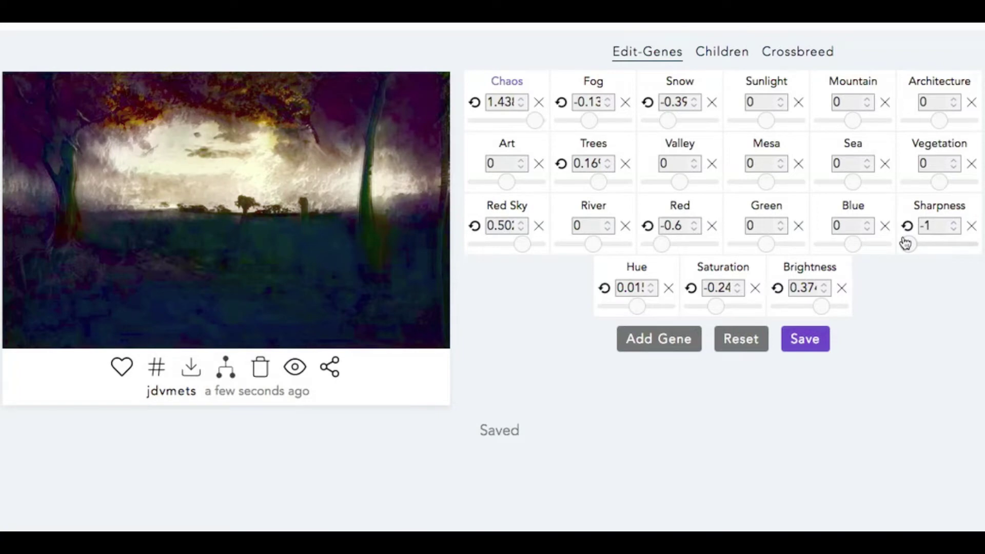
{"action": "left_click_drag", "start_coordinate": [908, 243], "coordinate": [923, 246]}
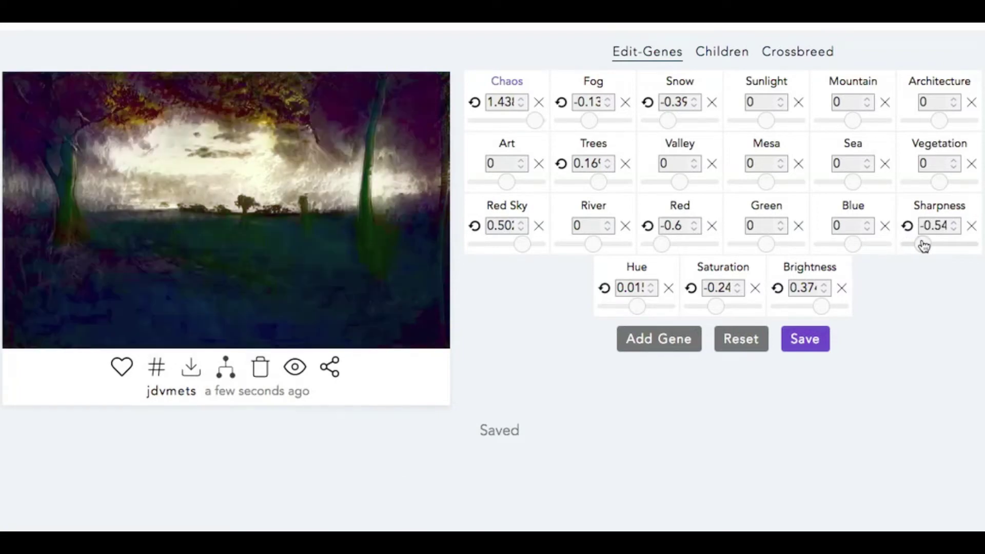
{"action": "mouse_move", "coordinate": [937, 184]}
{"action": "left_mouse_down"}
{"action": "mouse_move", "coordinate": [956, 186]}
{"action": "mouse_move", "coordinate": [919, 187]}
{"action": "left_mouse_up"}
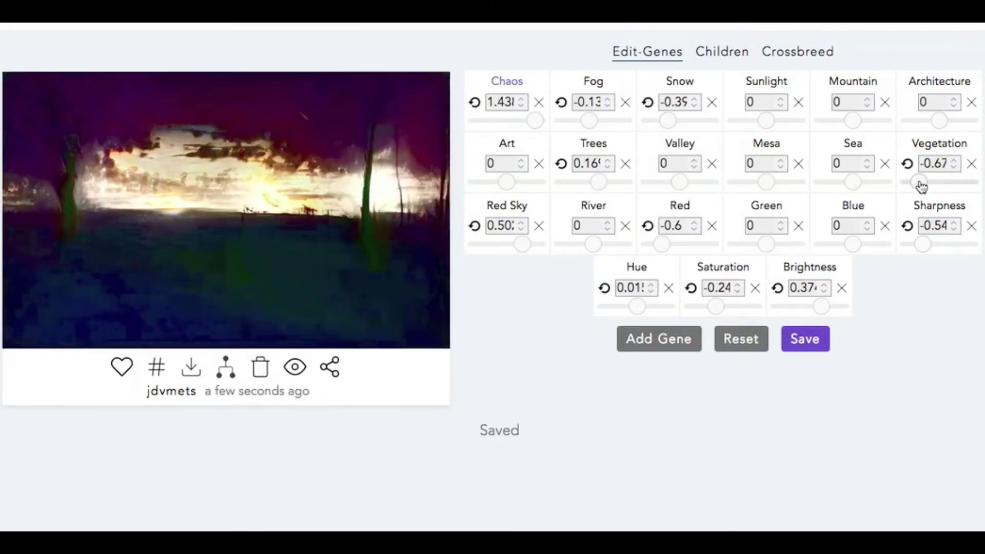
{"action": "left_click_drag", "start_coordinate": [921, 187], "coordinate": [926, 186]}
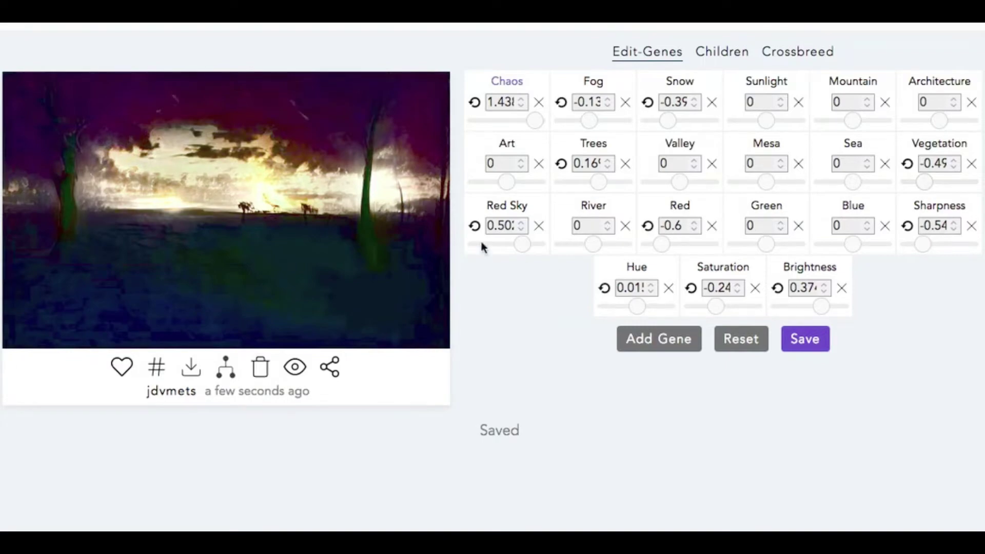
{"action": "left_click", "coordinate": [385, 206]}
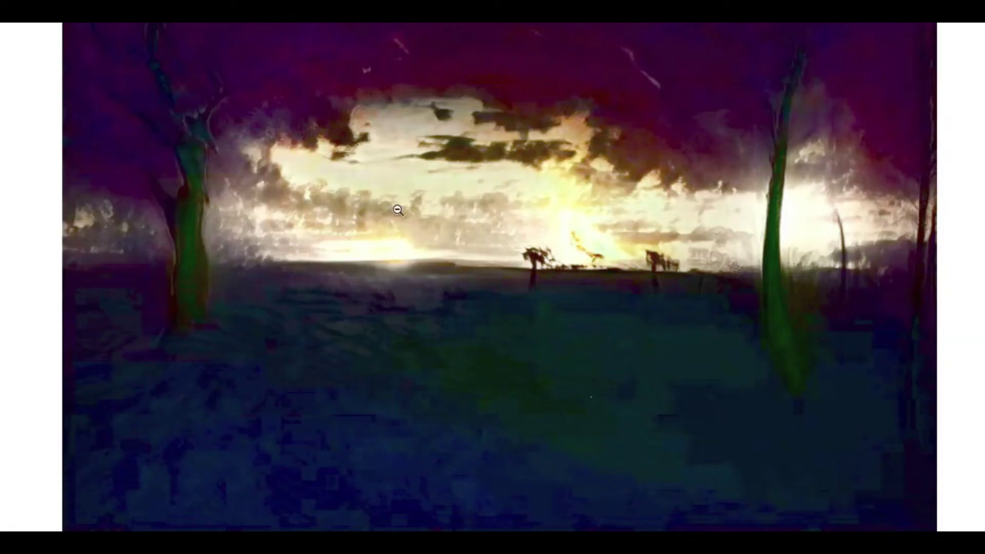
{"action": "left_click", "coordinate": [15, 220]}
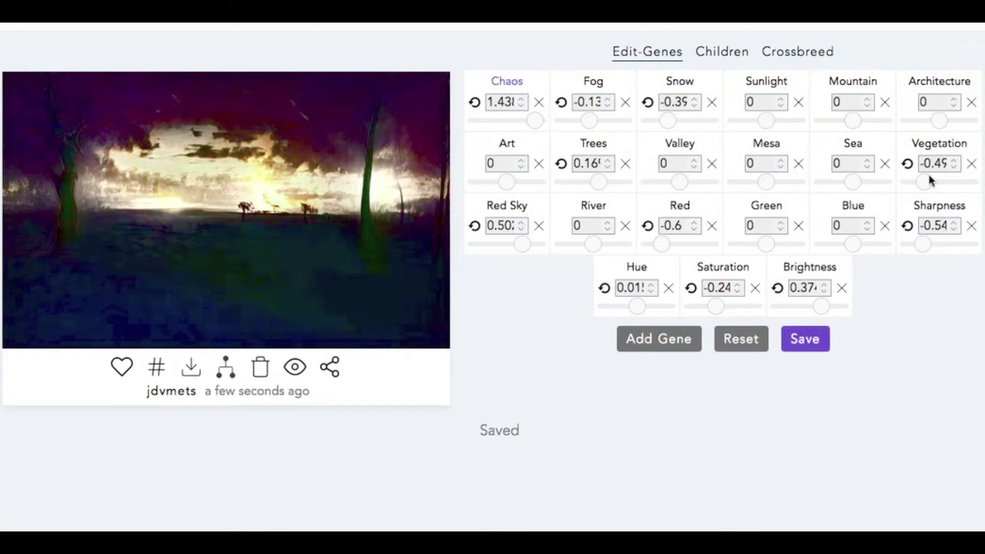
- Set the landscape's Mountain gene to about 0.22 and its Architecture gene to about -0.03
{"action": "left_click", "coordinate": [845, 123]}
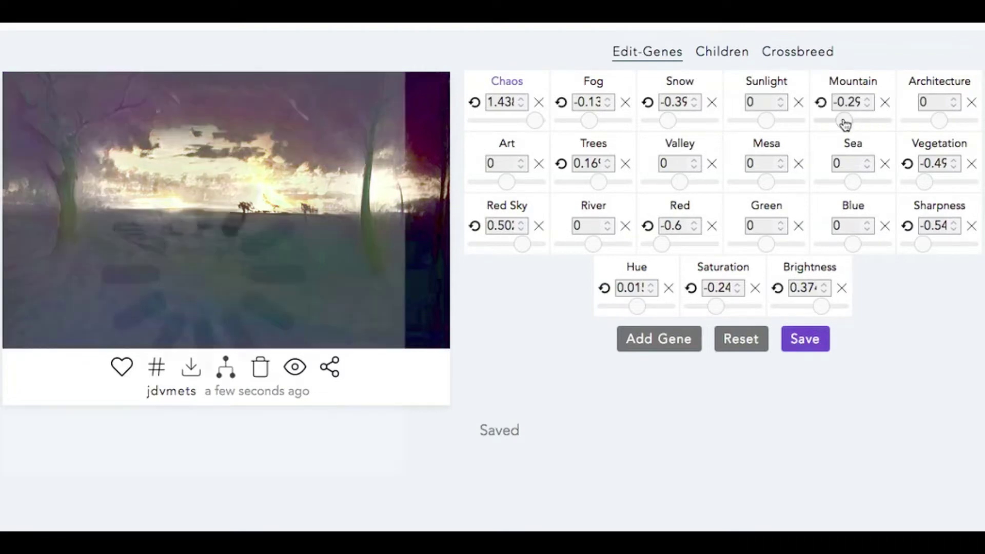
{"action": "left_click_drag", "start_coordinate": [845, 123], "coordinate": [835, 124]}
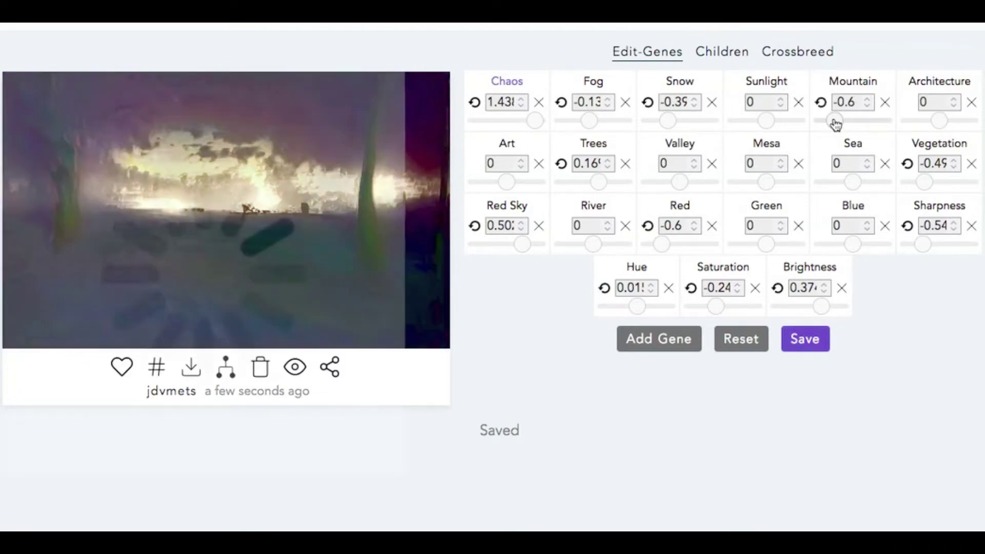
{"action": "left_click_drag", "start_coordinate": [835, 123], "coordinate": [866, 124]}
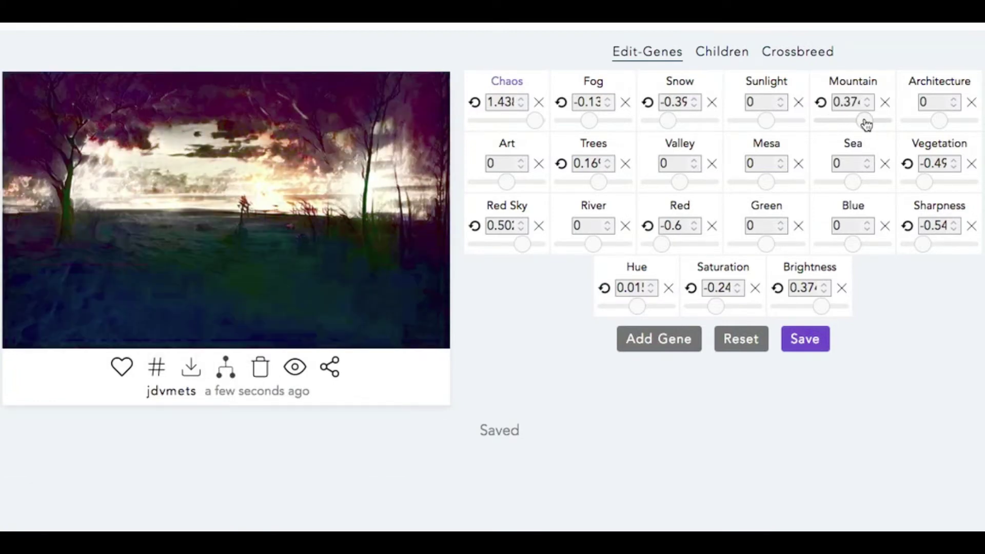
{"action": "left_click_drag", "start_coordinate": [866, 123], "coordinate": [860, 124]}
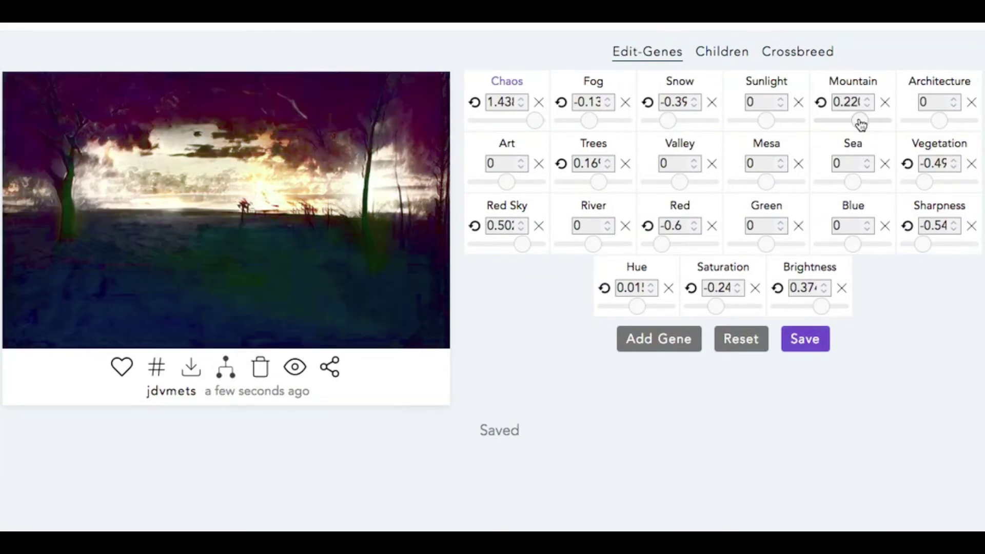
{"action": "left_click", "coordinate": [949, 121]}
{"action": "left_click_drag", "start_coordinate": [949, 122], "coordinate": [939, 123]}
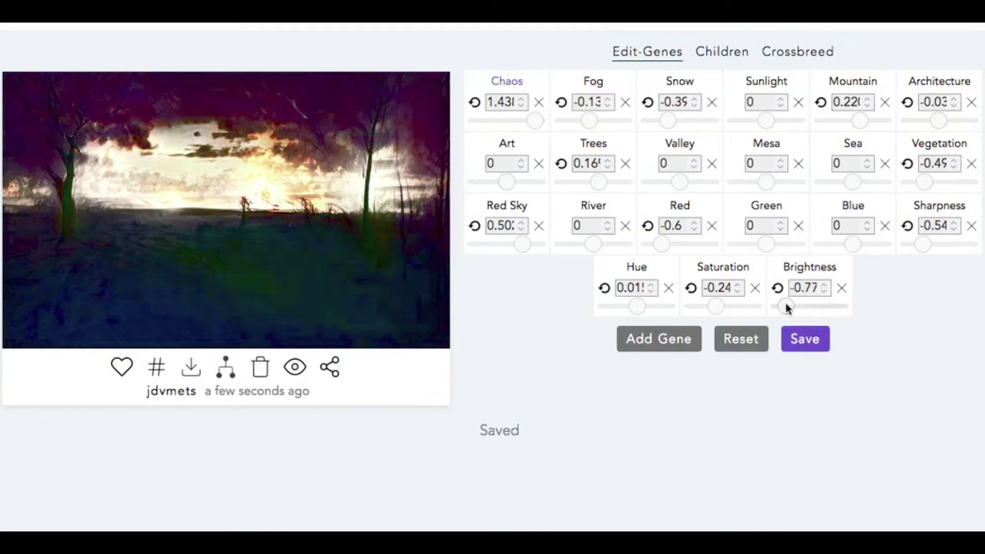
- Try the Brightness gene at about -0.26, view the landscape enlarged, and set Brightness to about 0.04
{"action": "left_click_drag", "start_coordinate": [788, 308], "coordinate": [803, 307]}
{"action": "left_click", "coordinate": [803, 308]}
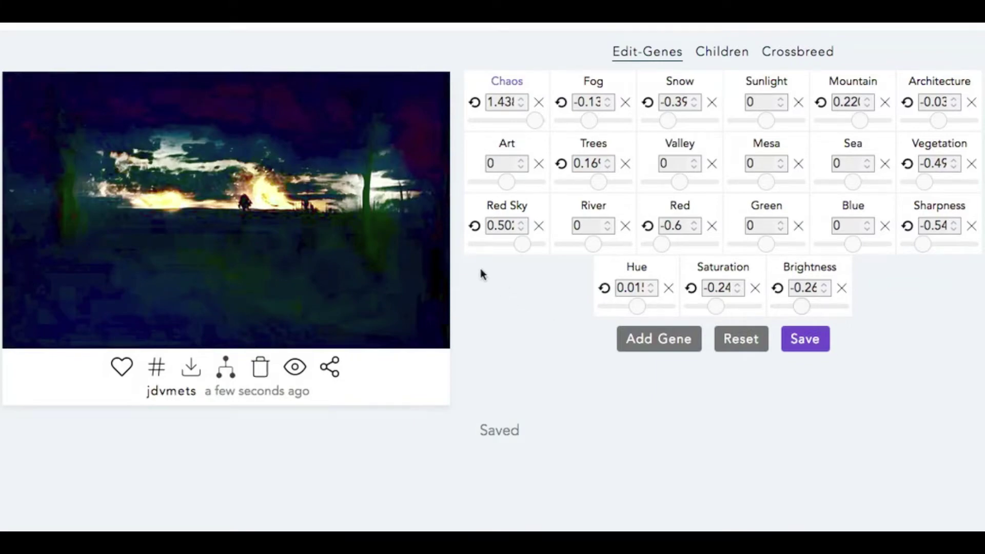
{"action": "left_click", "coordinate": [423, 229]}
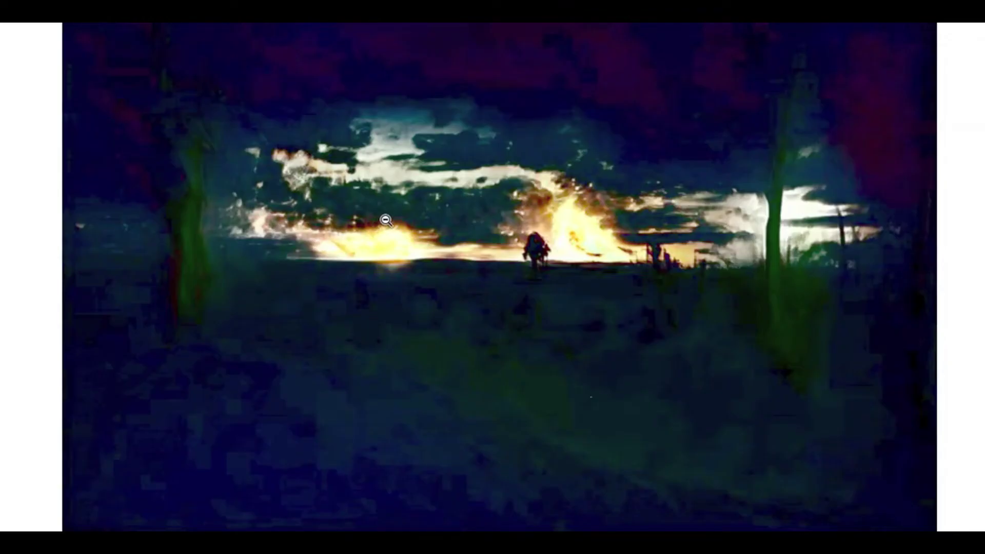
{"action": "left_click", "coordinate": [7, 378]}
{"action": "left_click", "coordinate": [156, 367]}
{"action": "left_click_drag", "start_coordinate": [806, 311], "coordinate": [811, 310]}
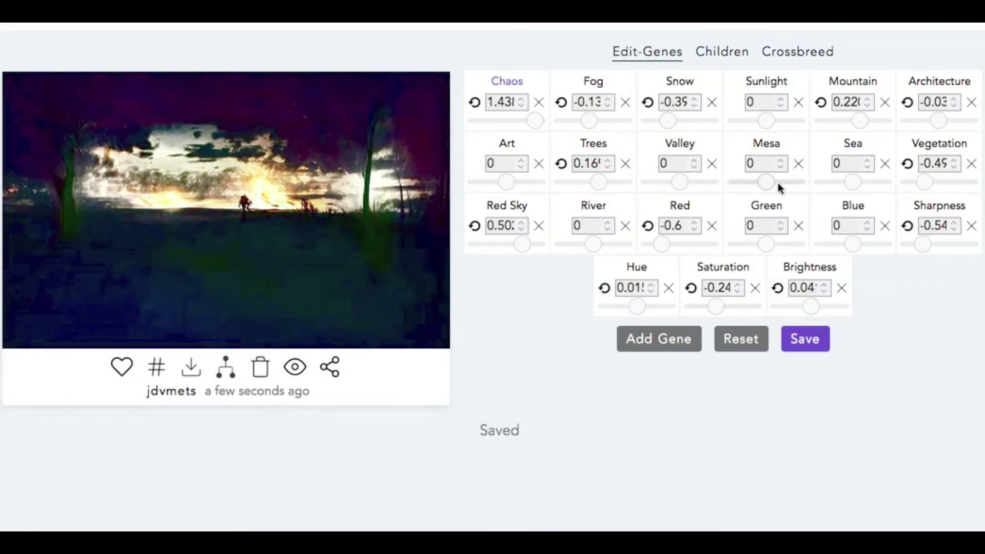
- Set the Mesa gene to about 0.11 and Brightness to about 0.22, and inspect the landscape enlarged
{"action": "left_click_drag", "start_coordinate": [768, 188], "coordinate": [771, 190]}
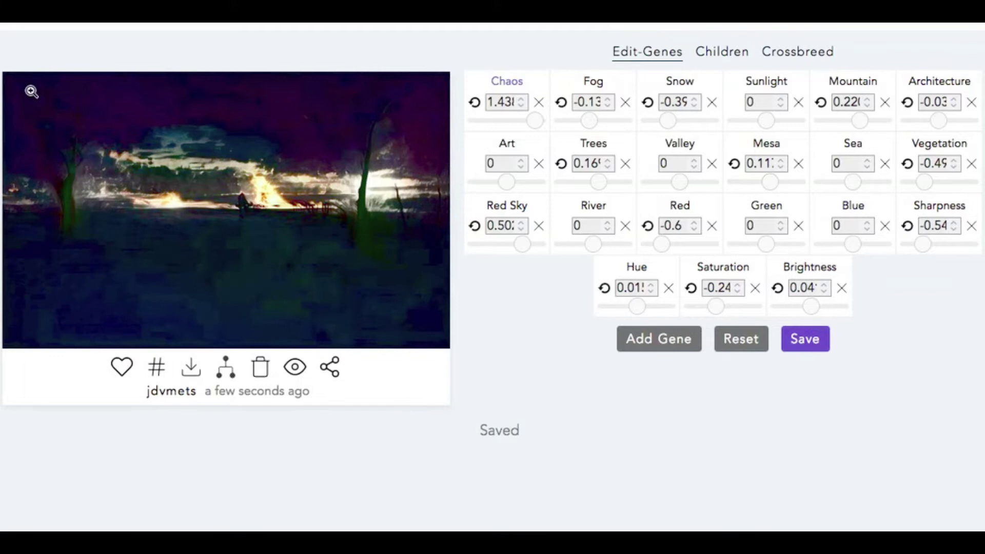
{"action": "left_click", "coordinate": [817, 308]}
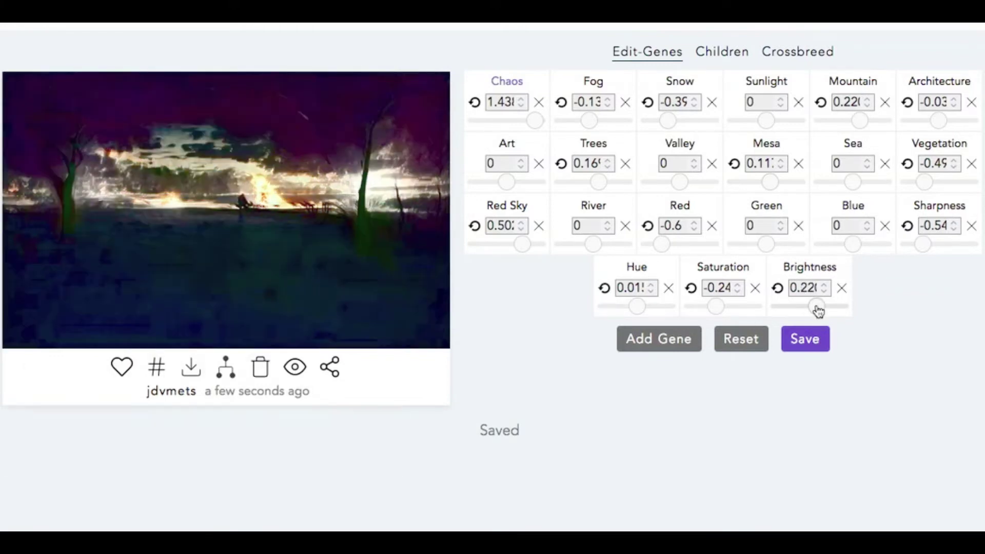
{"action": "left_click", "coordinate": [187, 226]}
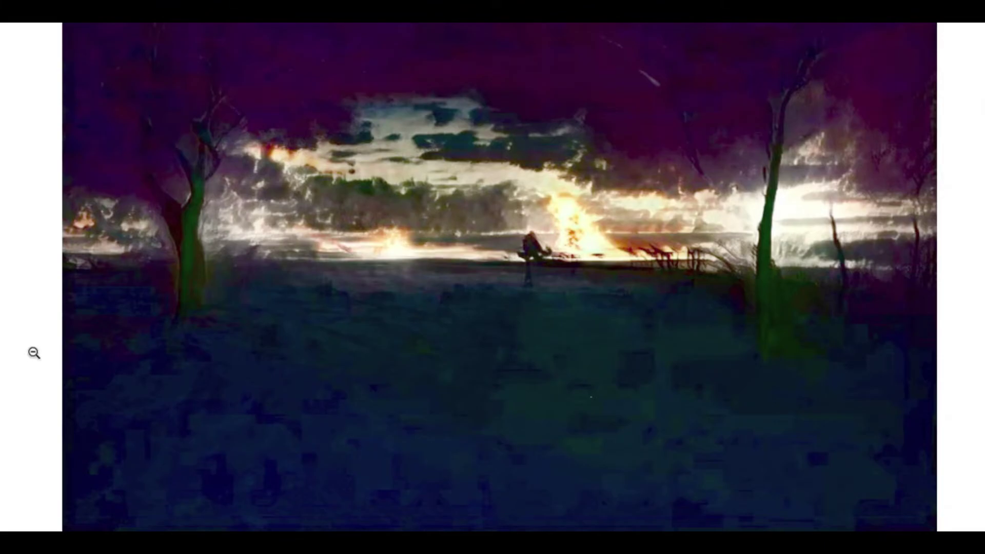
{"action": "left_click", "coordinate": [46, 347]}
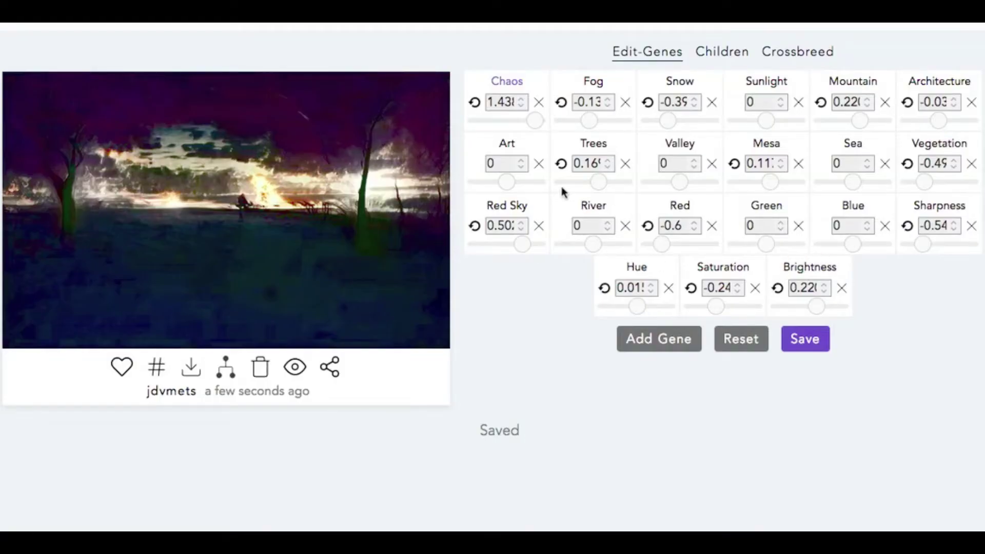
- Lower the landscape's River gene to about -0.13, trying about -0.29 as well
{"action": "left_click", "coordinate": [583, 245]}
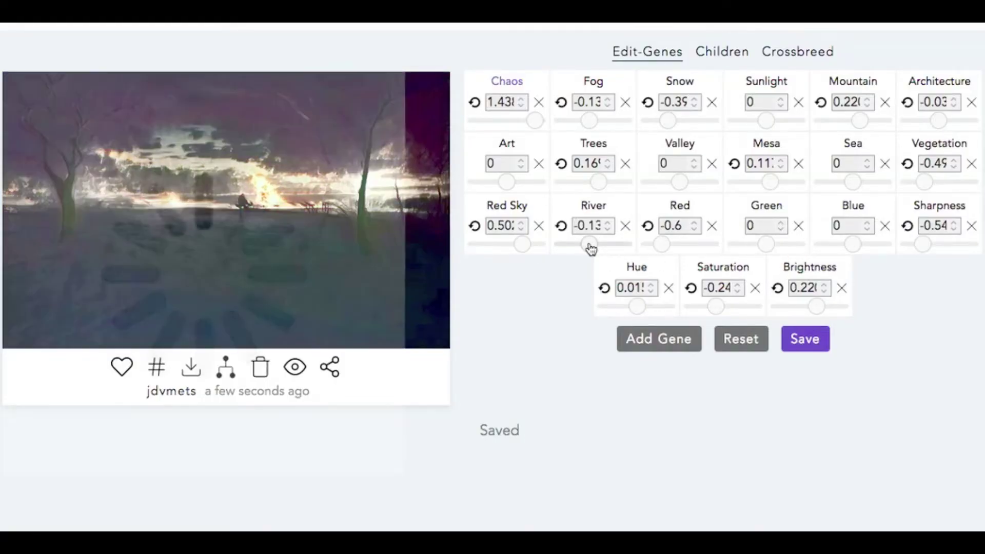
{"action": "left_click", "coordinate": [584, 245]}
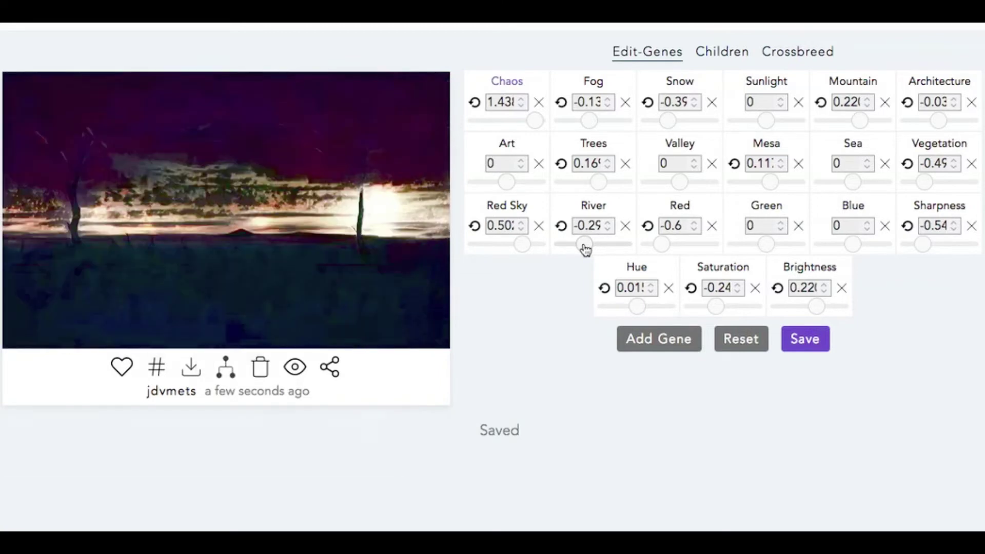
{"action": "left_click", "coordinate": [590, 250]}
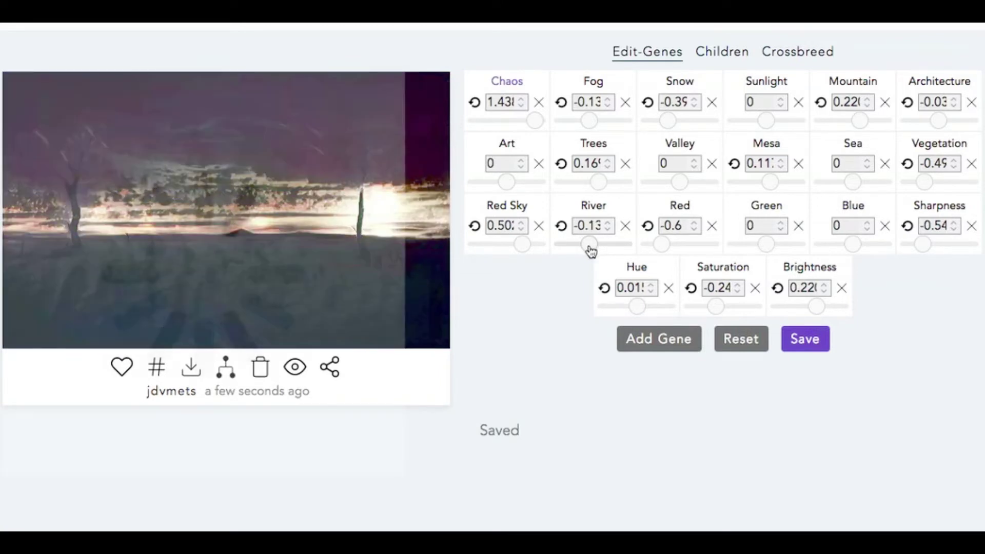
- Lower the Art gene to about -0.88 and examine the resulting landscape enlarged
{"action": "left_click_drag", "start_coordinate": [506, 183], "coordinate": [487, 187]}
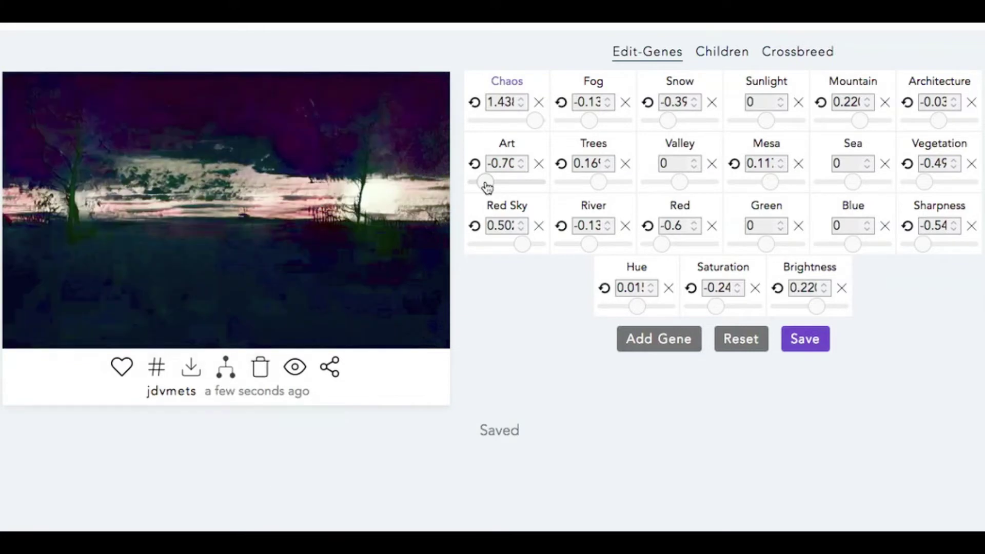
{"action": "left_click_drag", "start_coordinate": [486, 187], "coordinate": [462, 187]}
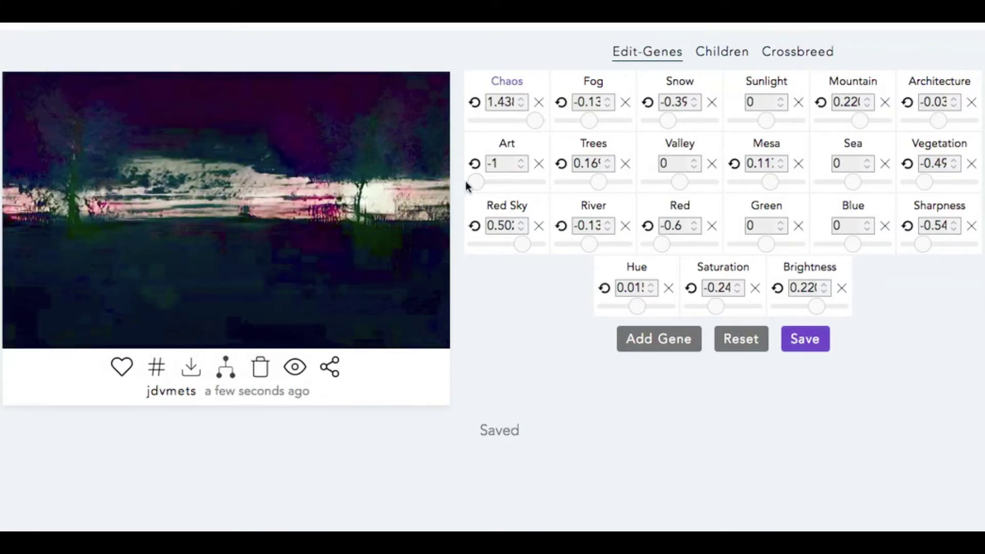
{"action": "left_click_drag", "start_coordinate": [467, 186], "coordinate": [479, 189]}
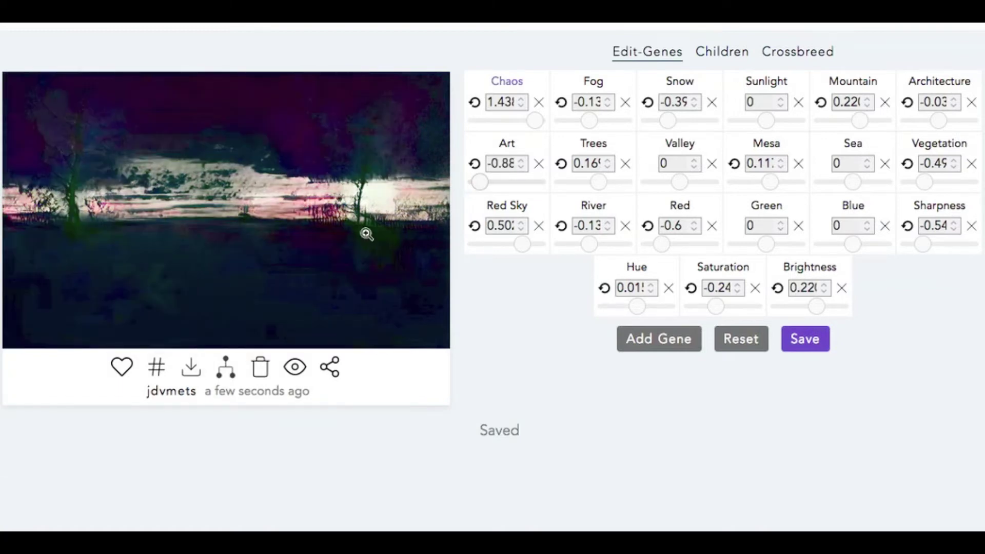
{"action": "left_click", "coordinate": [262, 224]}
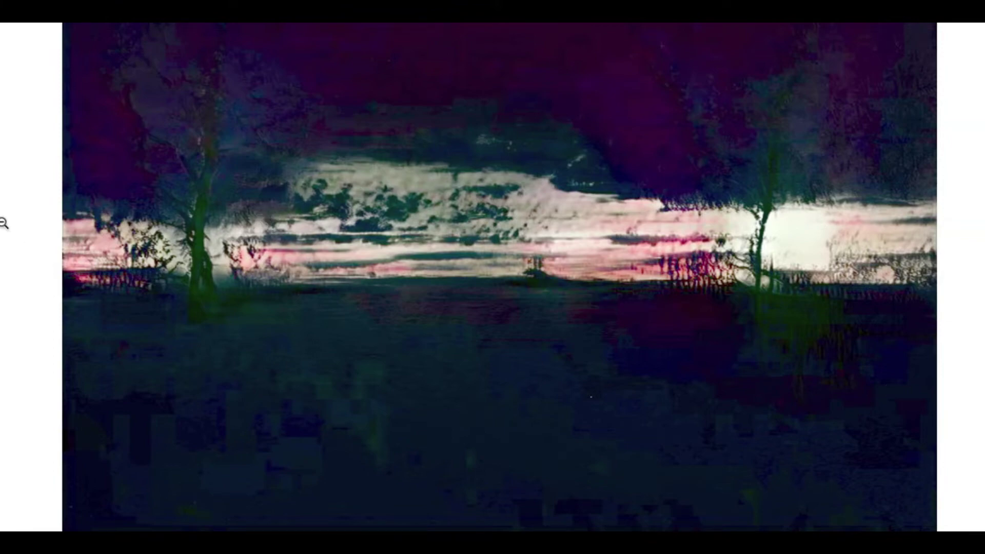
{"action": "left_click", "coordinate": [37, 223]}
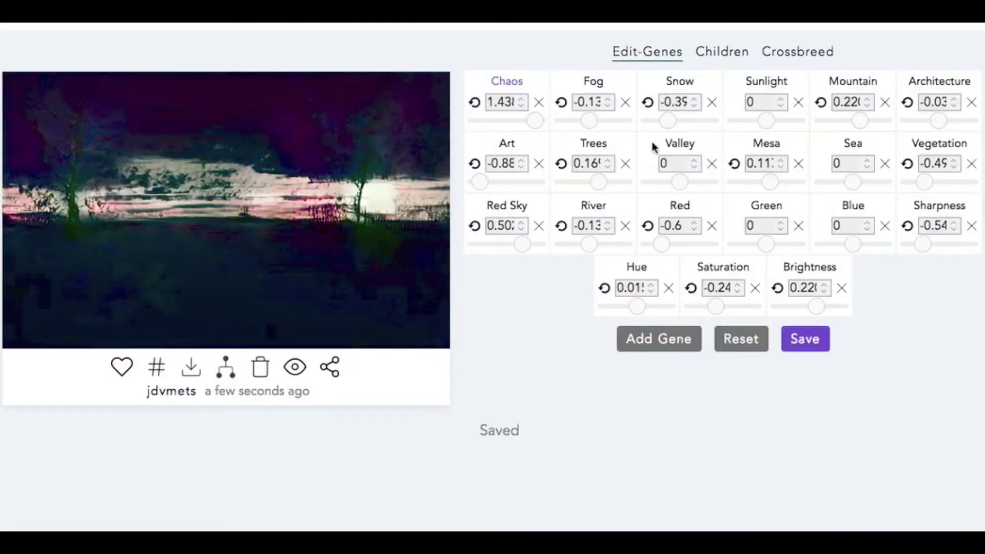
- Set the Valley gene to about -0.18, check the landscape enlarged, and raise Brightness to about 0.34
{"action": "left_click", "coordinate": [684, 183]}
{"action": "left_click_drag", "start_coordinate": [685, 184], "coordinate": [674, 184]}
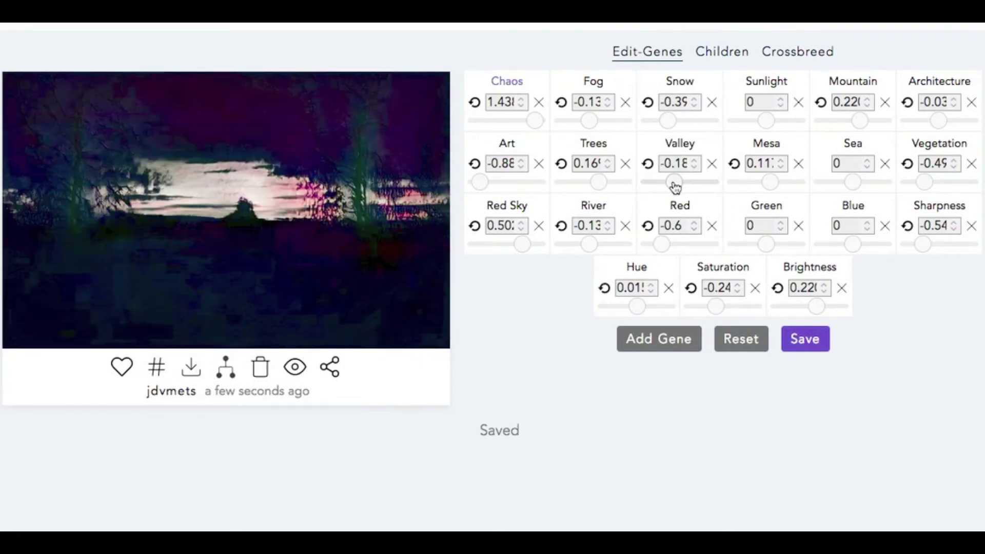
{"action": "left_click", "coordinate": [225, 262]}
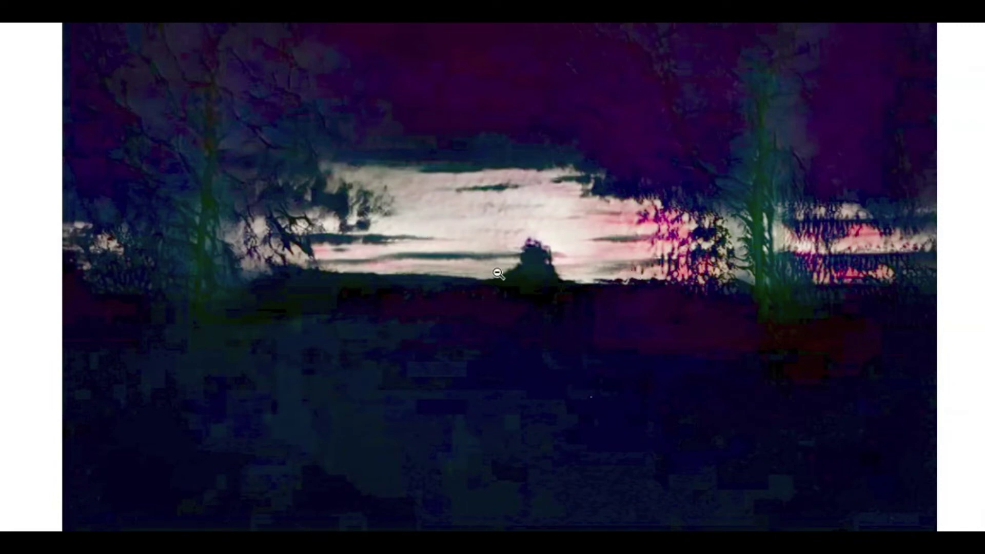
{"action": "left_click", "coordinate": [38, 330]}
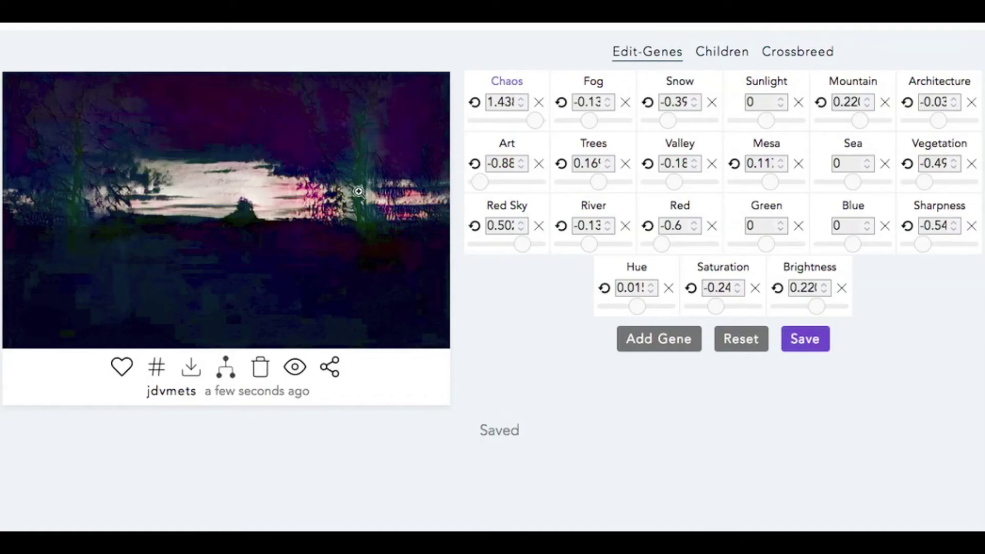
{"action": "left_click_drag", "start_coordinate": [818, 307], "coordinate": [825, 307]}
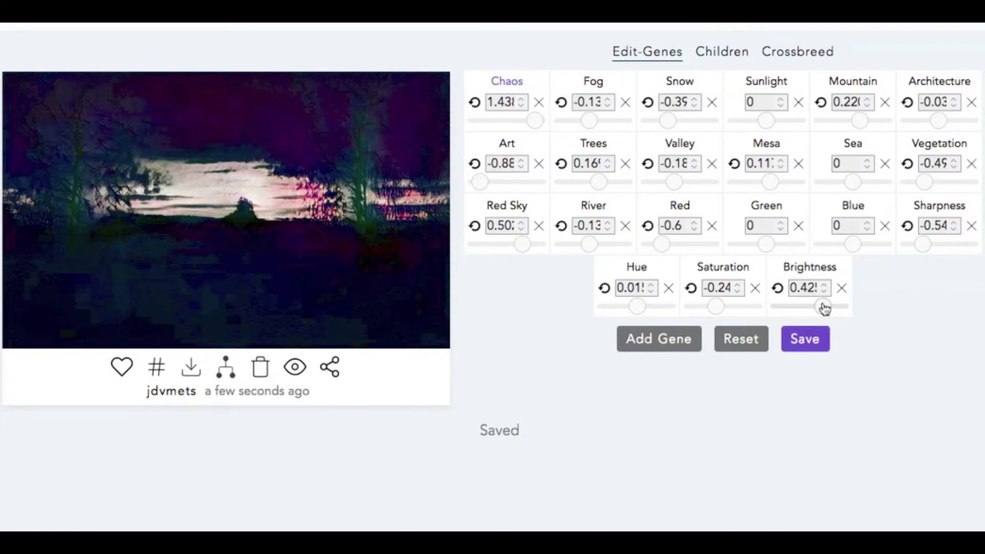
{"action": "left_click_drag", "start_coordinate": [824, 307], "coordinate": [821, 306]}
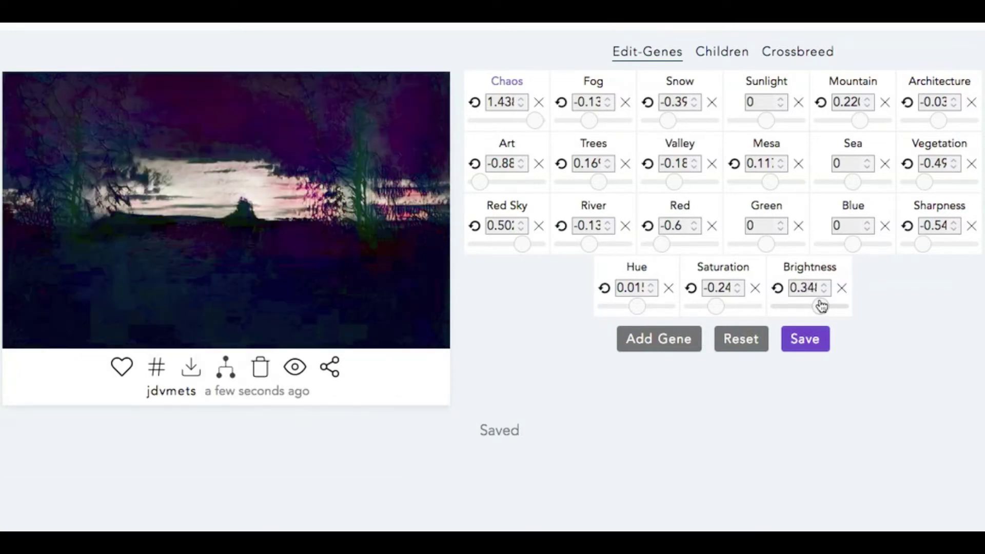
- Lower the Fog gene to about -0.31 and Chaos to about 1.15, inspecting the landscape enlarged
{"action": "left_click", "coordinate": [413, 257]}
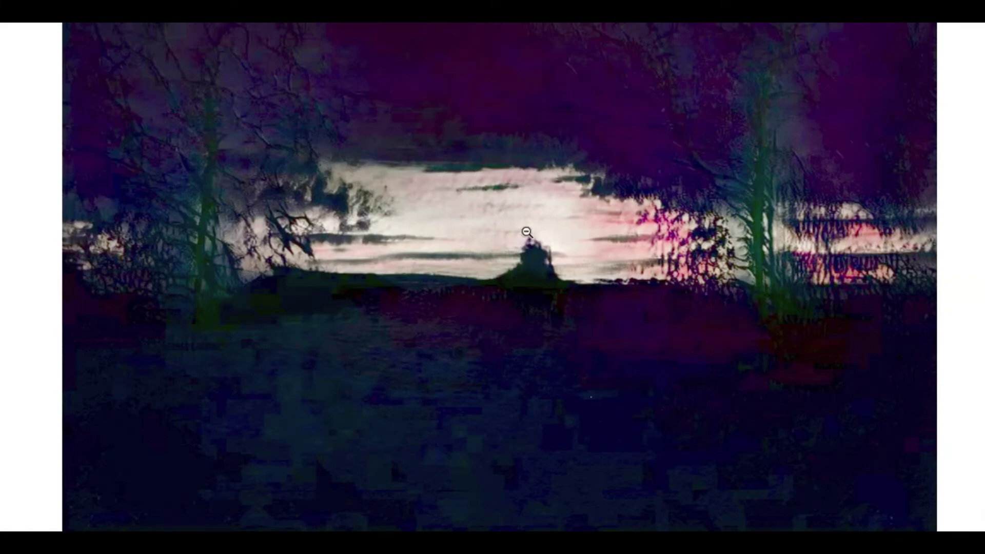
{"action": "left_click", "coordinate": [43, 350]}
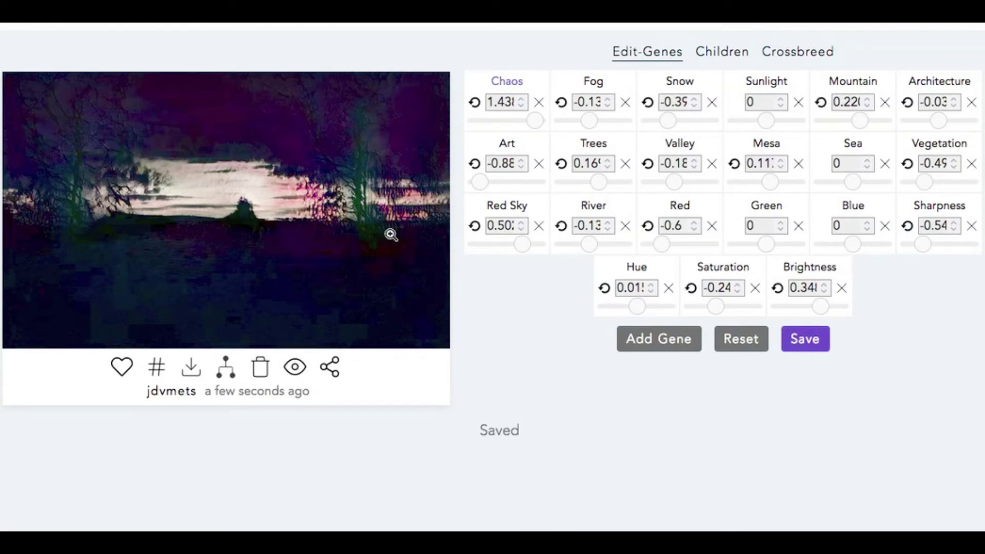
{"action": "left_click", "coordinate": [599, 121]}
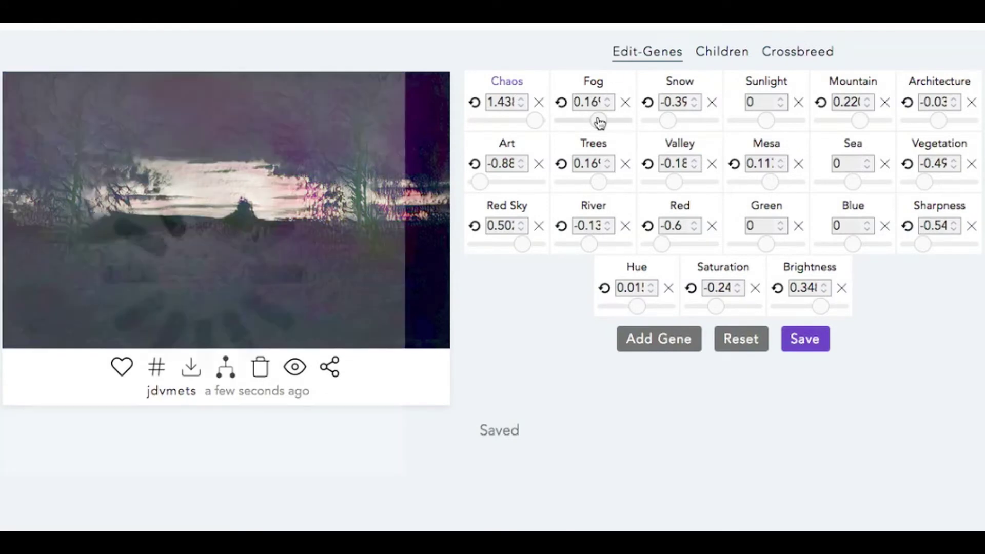
{"action": "left_click_drag", "start_coordinate": [599, 121], "coordinate": [584, 122]}
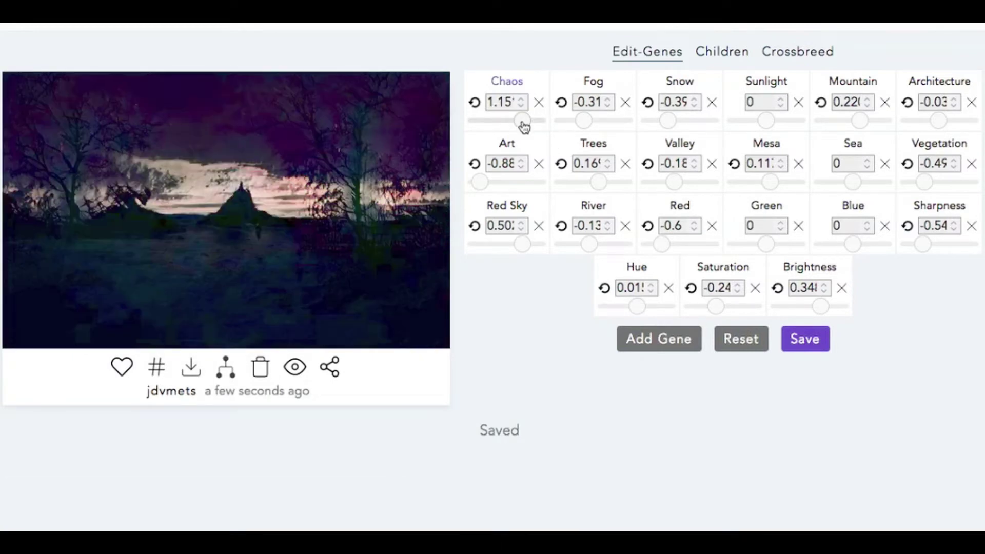
{"action": "left_click", "coordinate": [119, 283]}
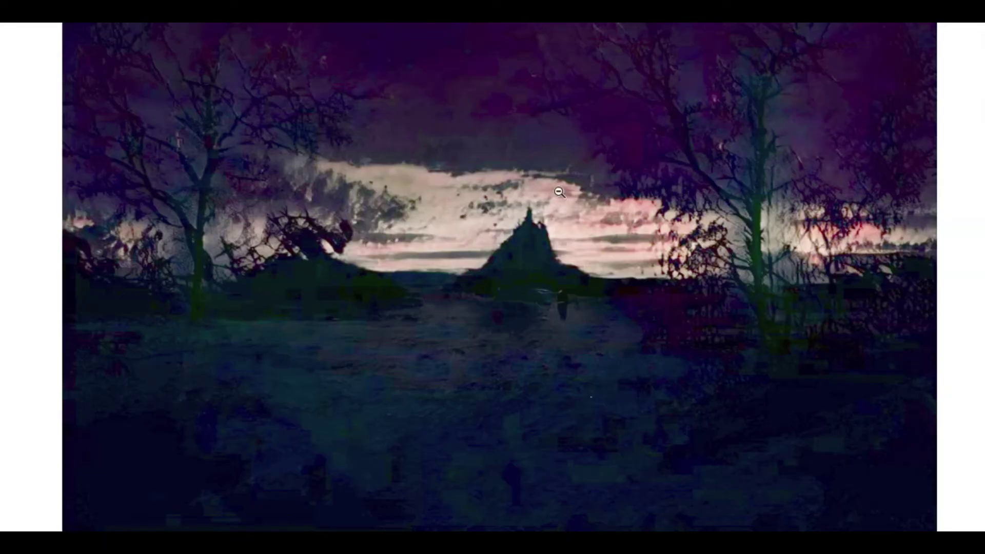
{"action": "left_click", "coordinate": [41, 335]}
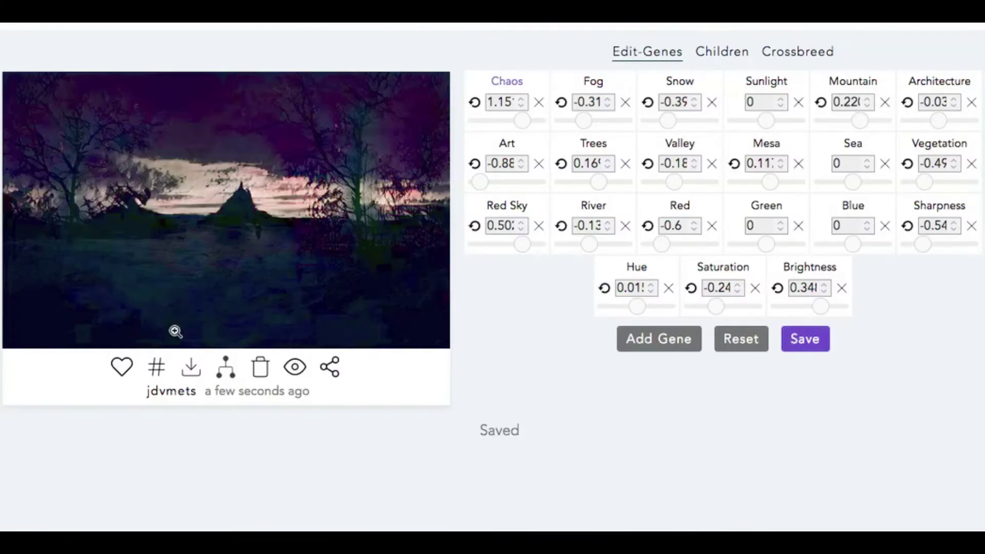
- Set the Trees gene to about 0.22 after trying values between about -0.11 and 0.34, and inspect the landscape enlarged
{"action": "left_click", "coordinate": [590, 182]}
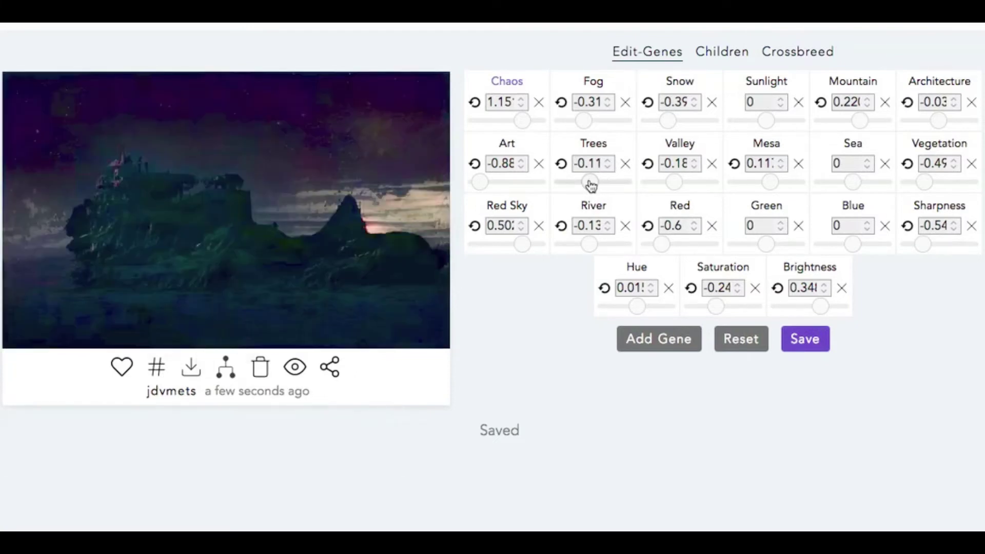
{"action": "left_click", "coordinate": [592, 184]}
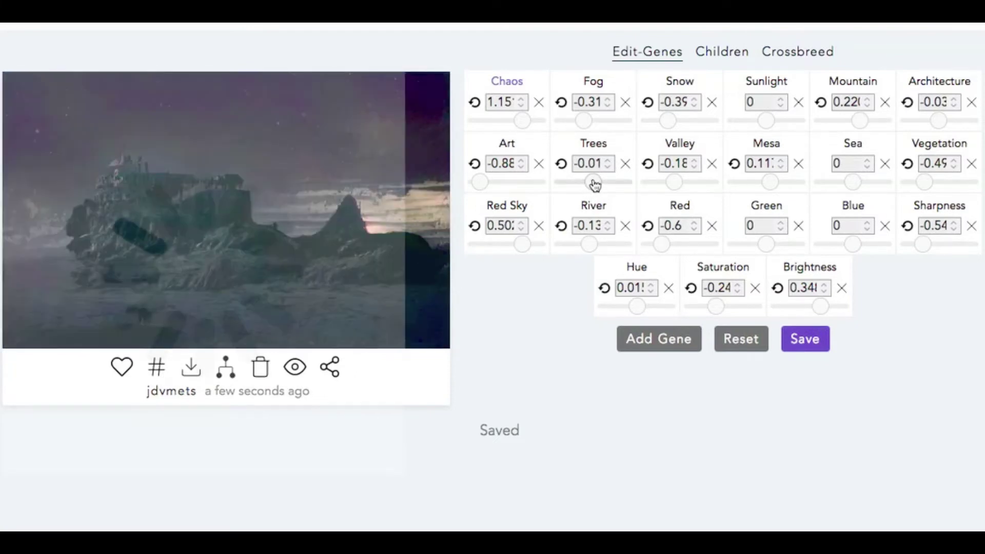
{"action": "left_click", "coordinate": [597, 183]}
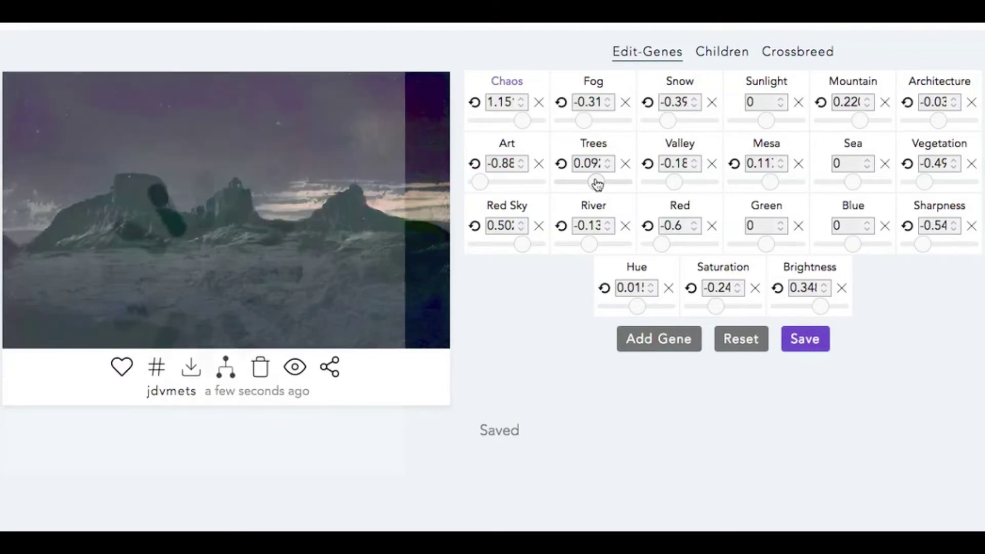
{"action": "left_click", "coordinate": [599, 183]}
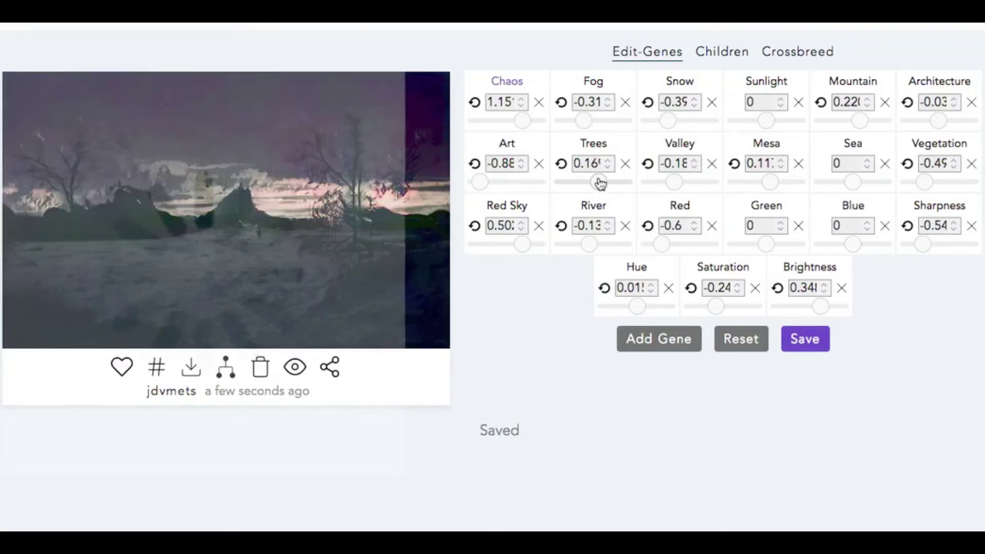
{"action": "left_click", "coordinate": [603, 183]}
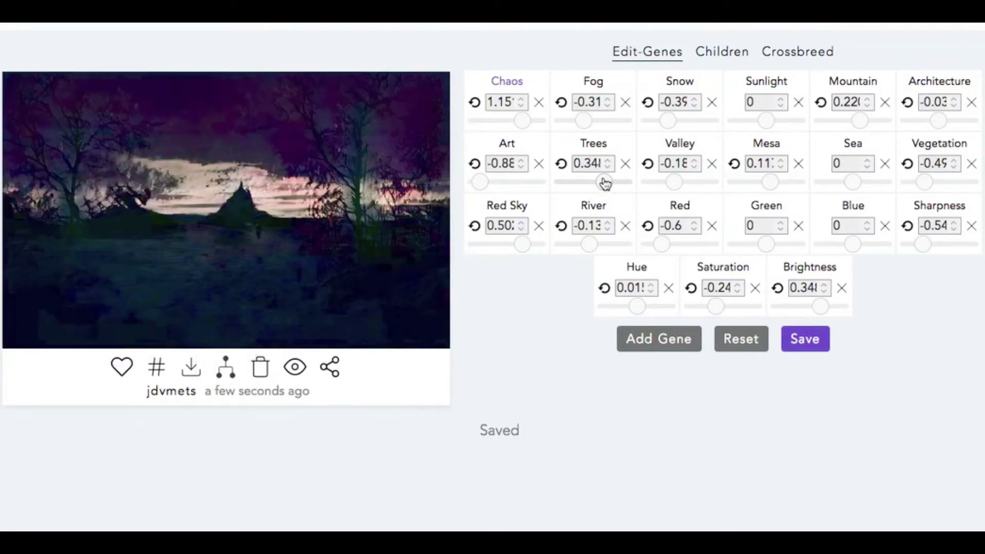
{"action": "left_click", "coordinate": [602, 183]}
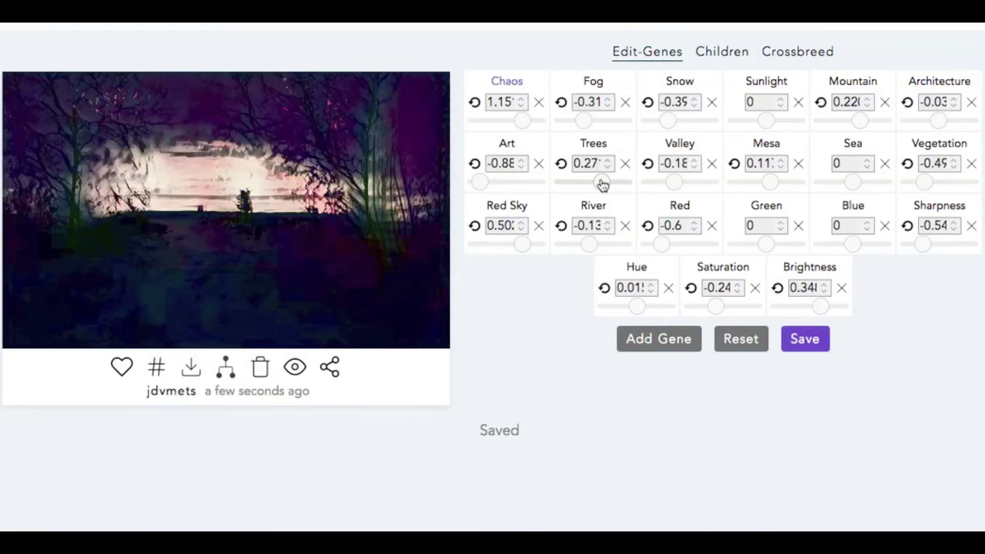
{"action": "left_click", "coordinate": [602, 183]}
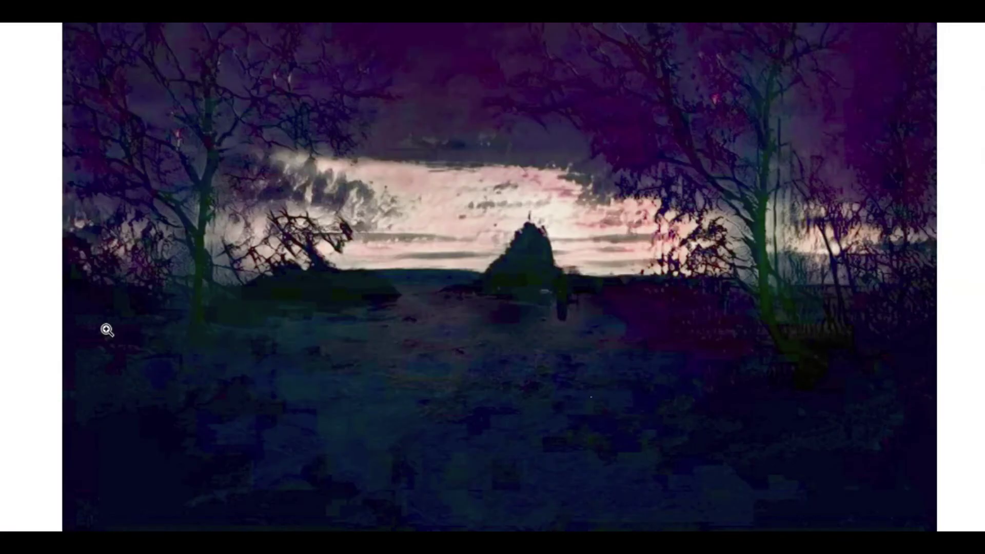
{"action": "left_click", "coordinate": [34, 330]}
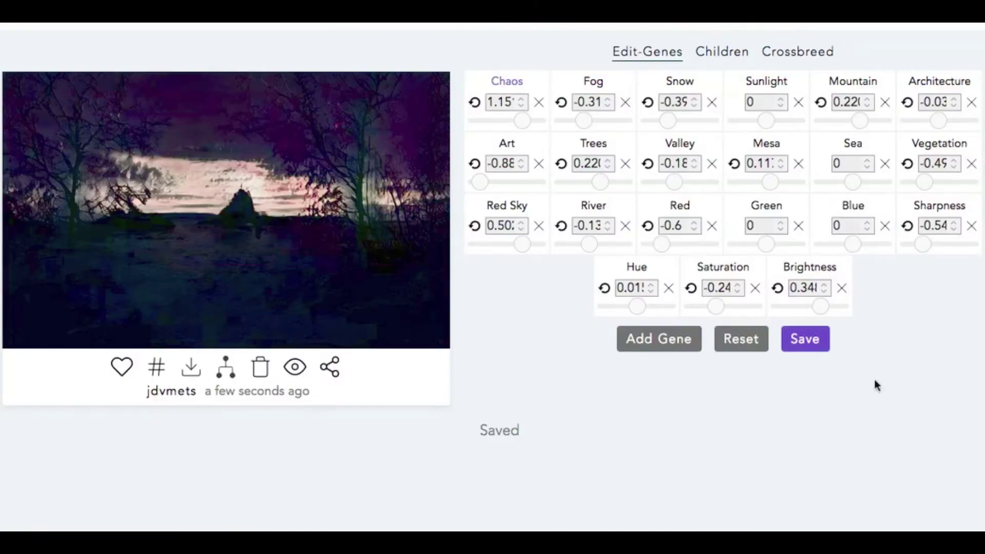
- Try lowering Brightness to about -0.06 and return it to about 0.34
{"action": "left_click", "coordinate": [792, 307]}
{"action": "left_click_drag", "start_coordinate": [794, 307], "coordinate": [808, 311]}
{"action": "left_click", "coordinate": [804, 308]}
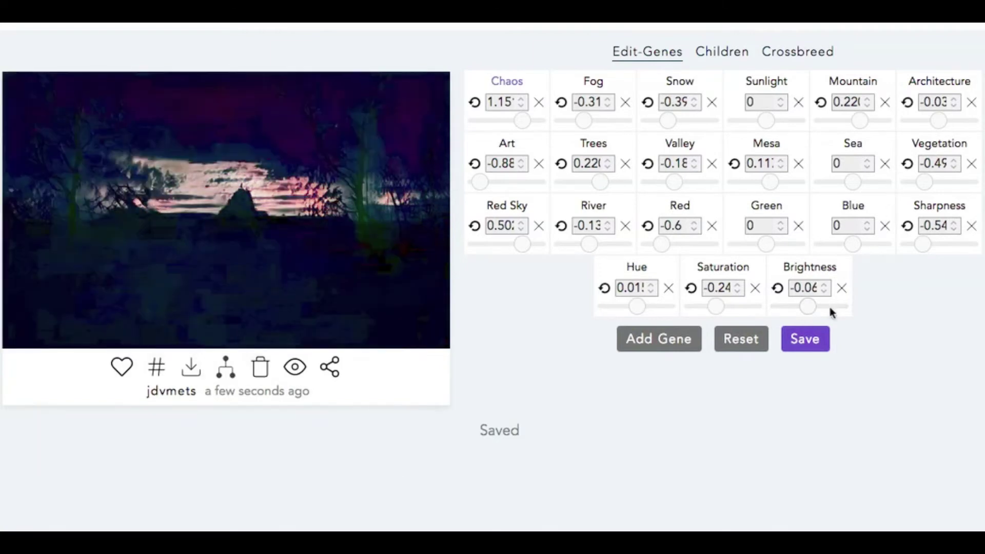
{"action": "left_click", "coordinate": [809, 310]}
{"action": "left_click", "coordinate": [819, 311]}
{"action": "left_click", "coordinate": [821, 311]}
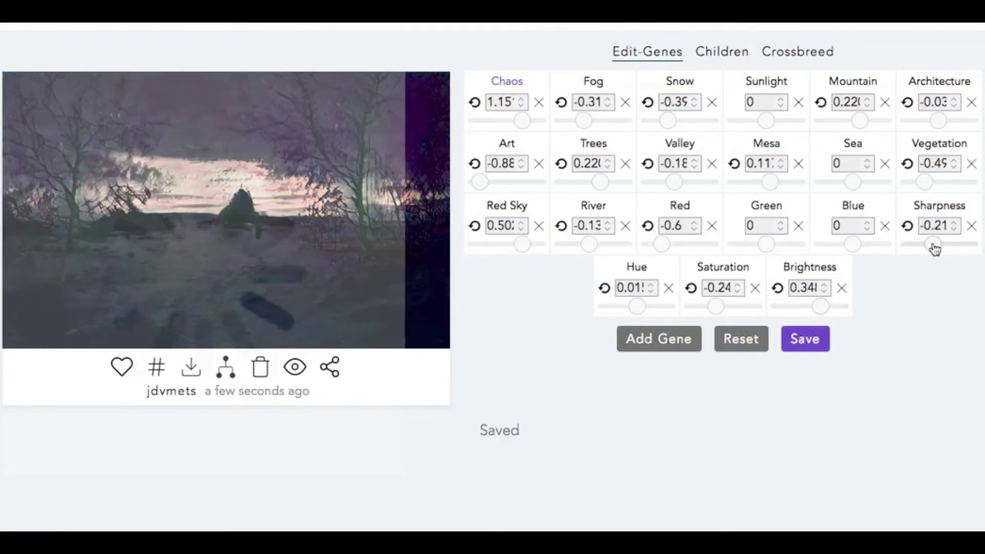
- Raise the Sharpness gene to about 0.11, trying about 0.45 as well, and inspect the landscape enlarged
{"action": "left_click", "coordinate": [953, 245]}
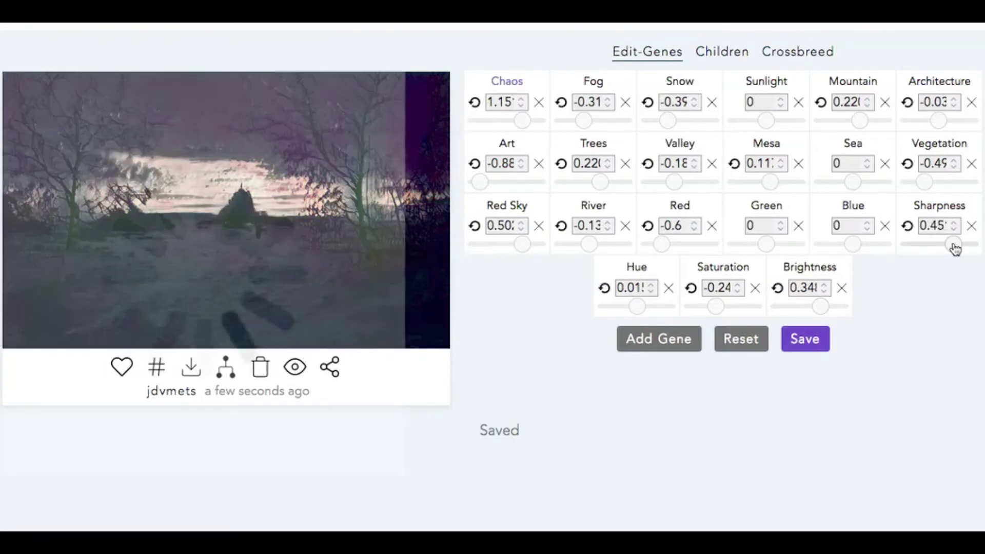
{"action": "left_click_drag", "start_coordinate": [954, 247], "coordinate": [944, 248]}
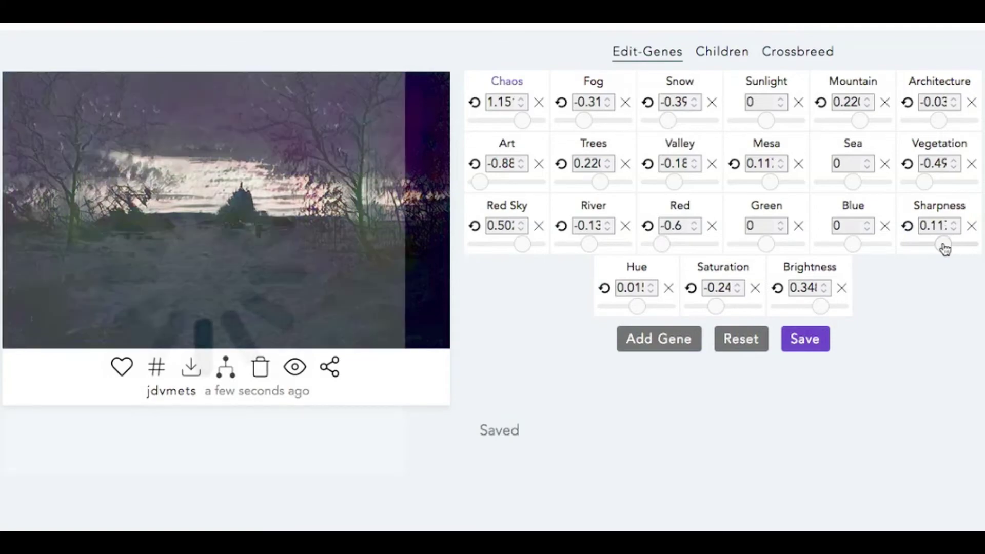
{"action": "left_click", "coordinate": [186, 220]}
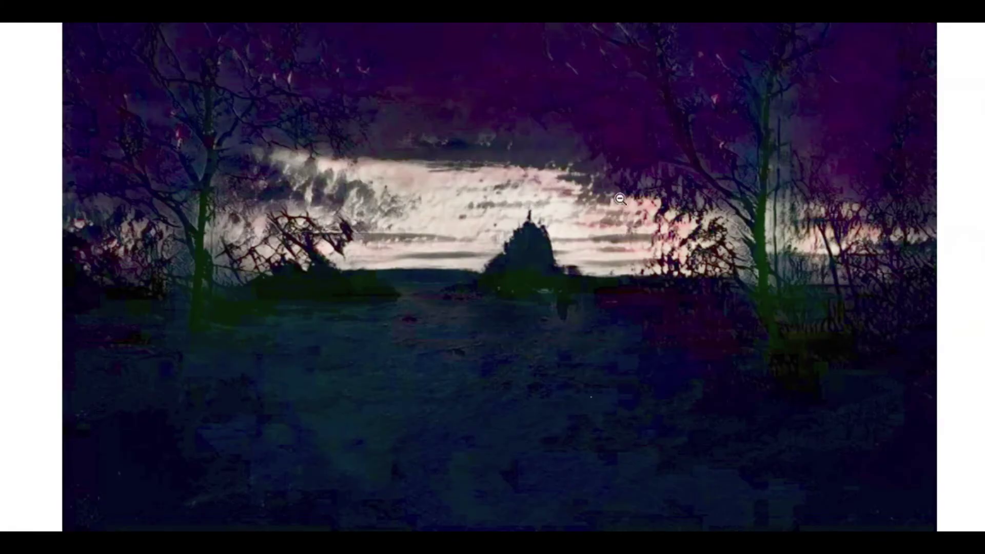
{"action": "left_click", "coordinate": [35, 343]}
- Save the edited landscape and open the newly saved version
{"action": "left_click", "coordinate": [794, 338]}
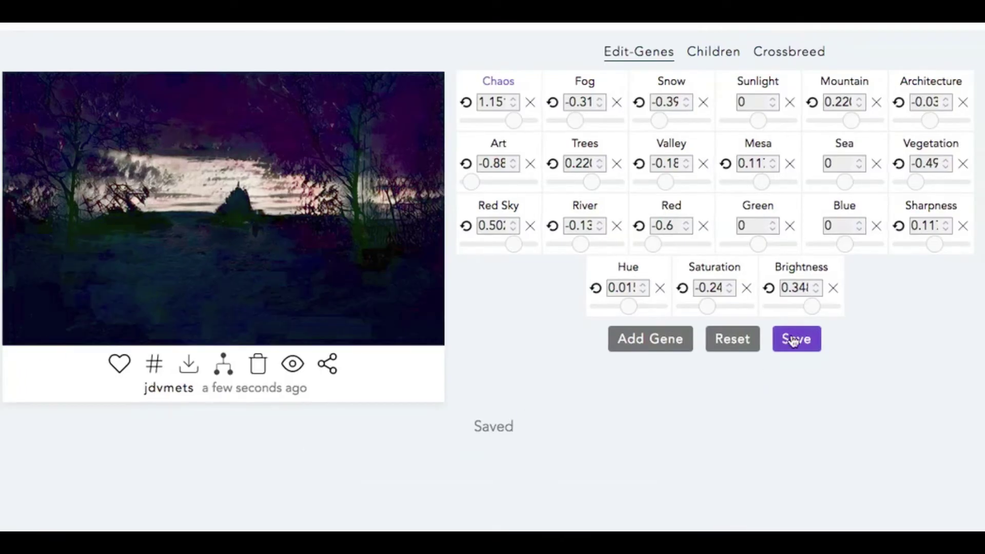
{"action": "scroll", "coordinate": [823, 410], "scroll_direction": "down", "scroll_amount": 3}
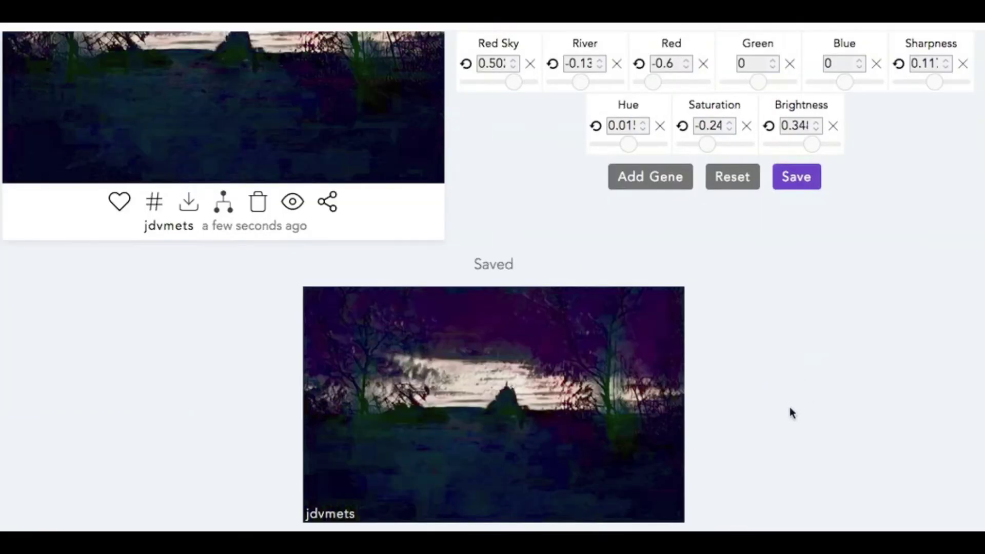
{"action": "left_click", "coordinate": [565, 406]}
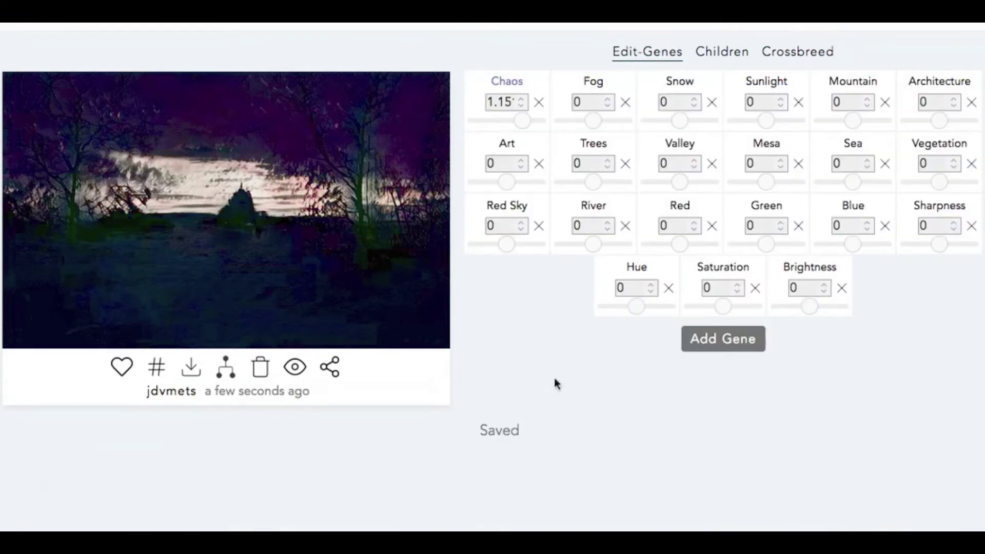
- Search for "evil" images to crossbreed with the saved landscape, browse the results, and leave without choosing one
{"action": "left_click", "coordinate": [801, 54]}
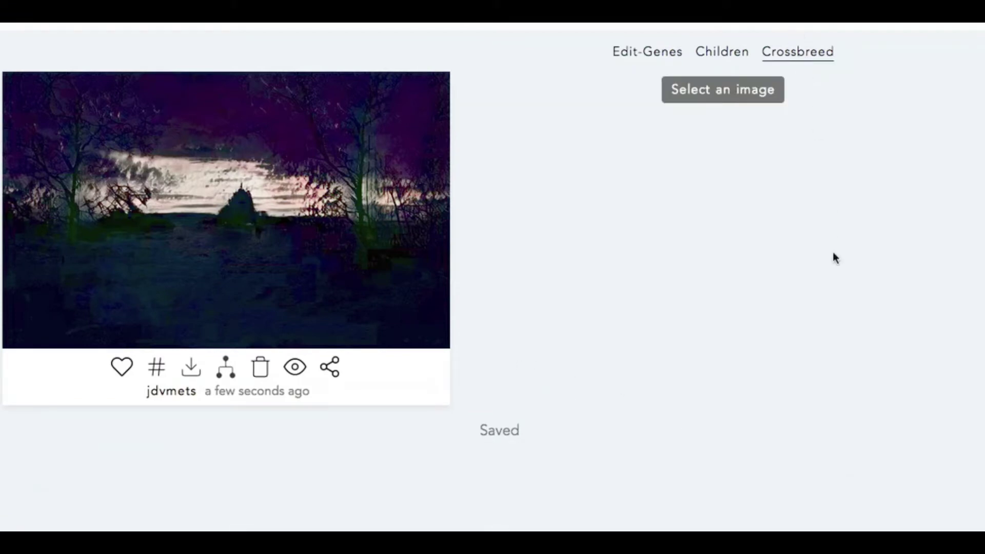
{"action": "left_click", "coordinate": [730, 98]}
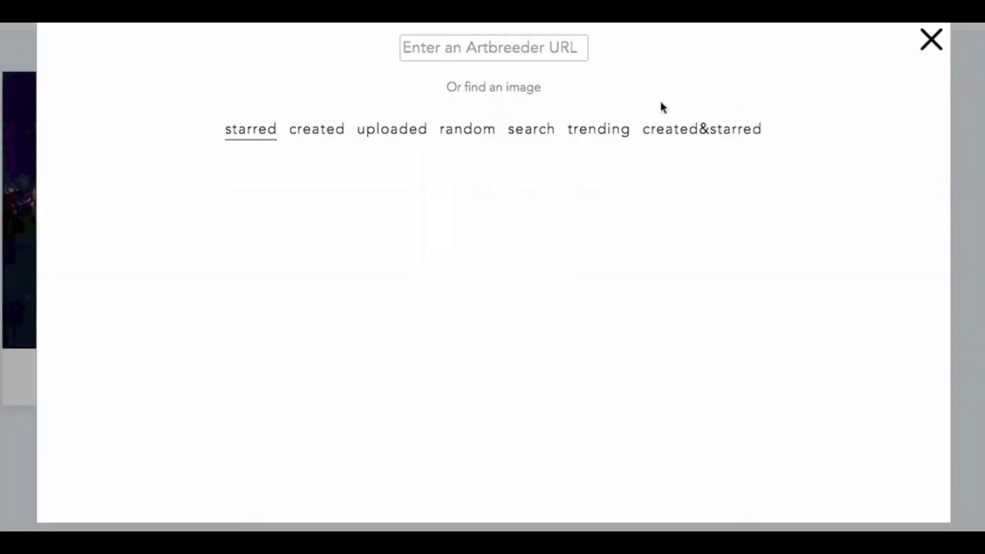
{"action": "left_click", "coordinate": [530, 129]}
{"action": "left_click", "coordinate": [292, 160]}
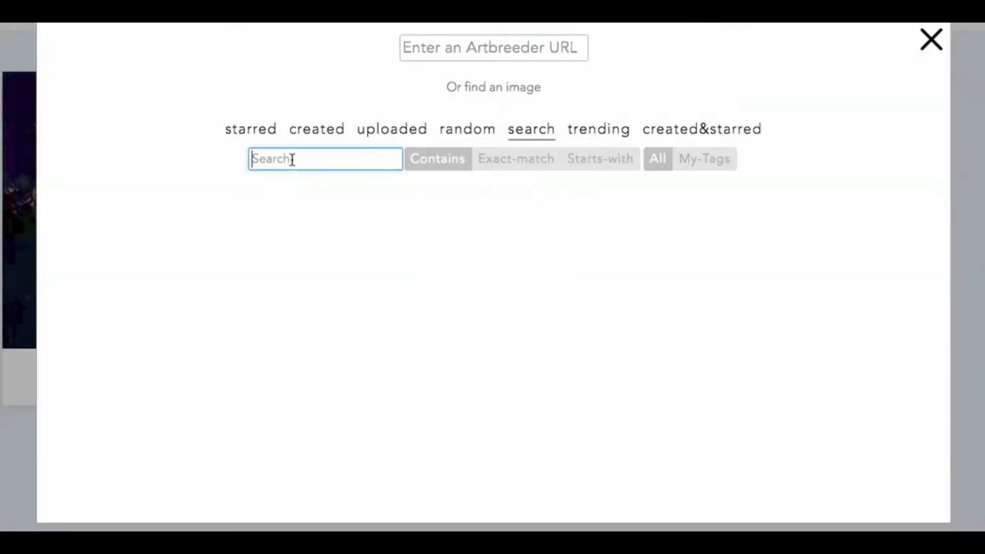
{"action": "type", "text": "evil"}
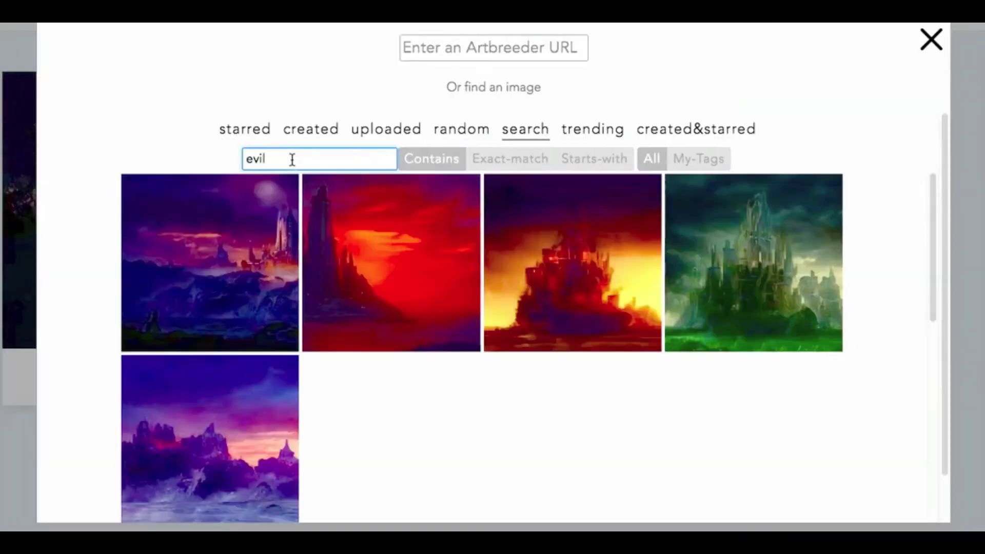
{"action": "scroll", "coordinate": [444, 260], "scroll_direction": "down", "scroll_amount": 12}
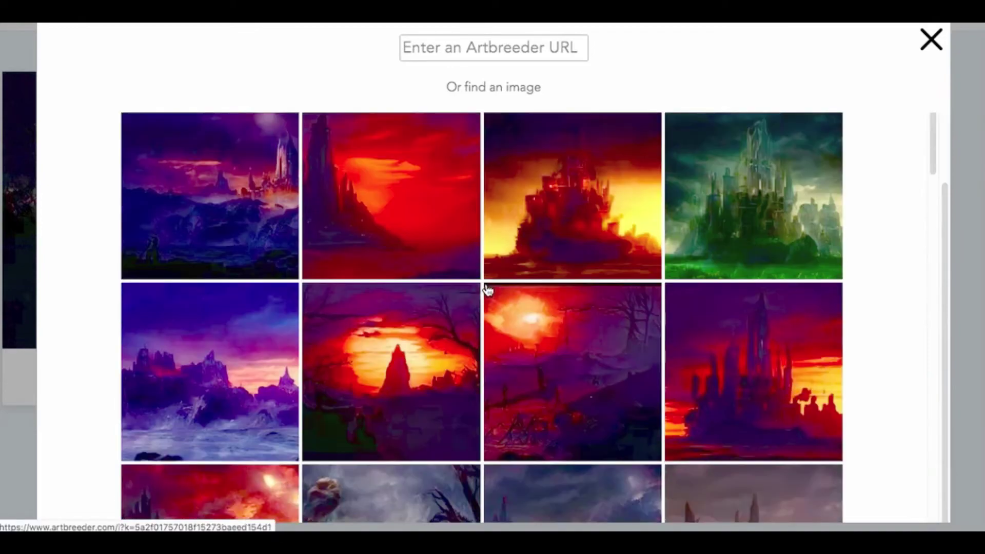
{"action": "scroll", "coordinate": [502, 294], "scroll_direction": "down", "scroll_amount": 15}
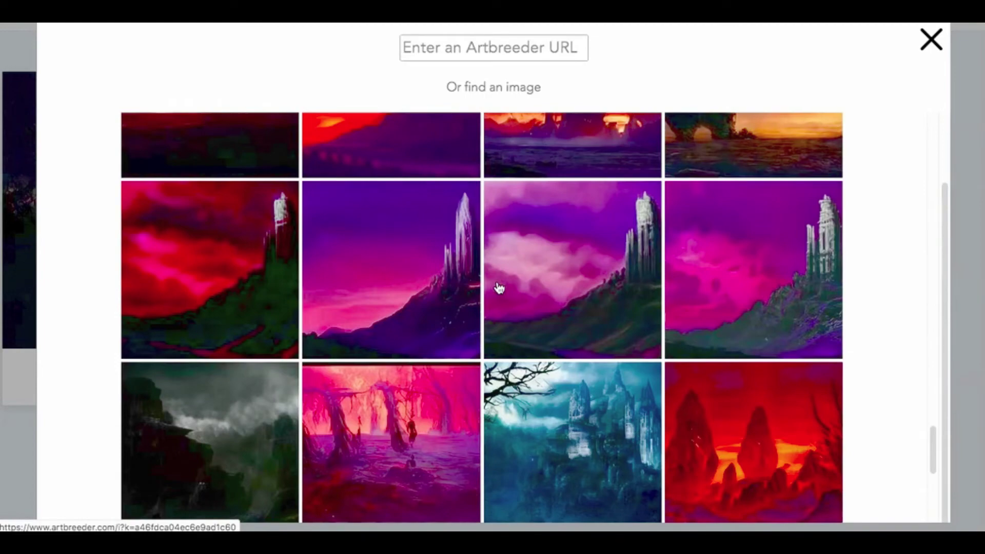
{"action": "scroll", "coordinate": [499, 289], "scroll_direction": "down", "scroll_amount": 10}
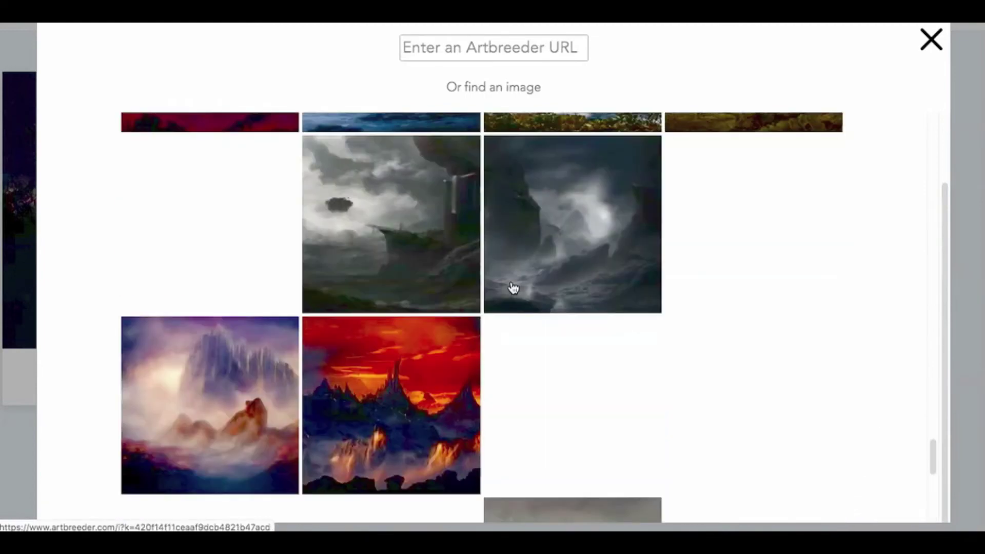
{"action": "scroll", "coordinate": [513, 288], "scroll_direction": "down", "scroll_amount": 10}
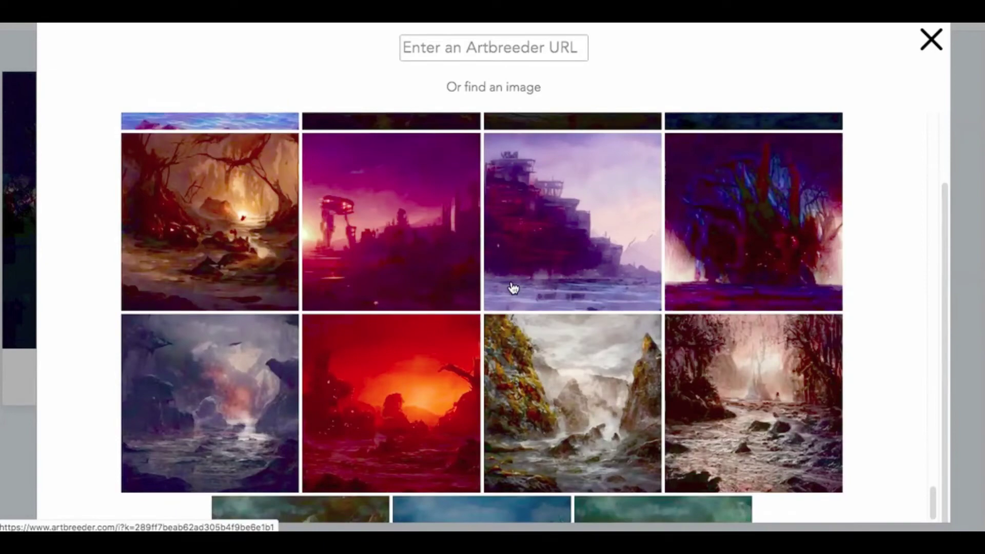
{"action": "scroll", "coordinate": [513, 288], "scroll_direction": "down", "scroll_amount": 3}
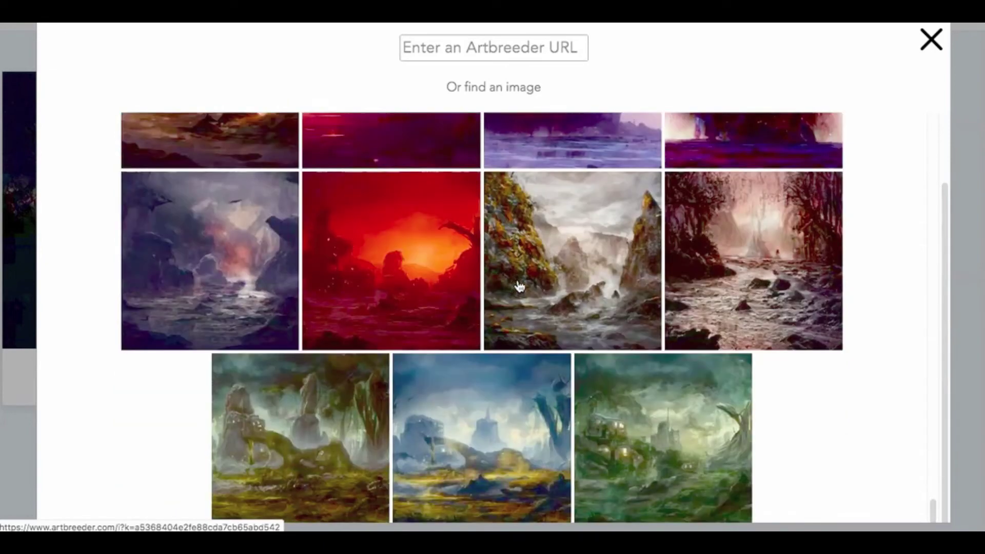
{"action": "scroll", "coordinate": [518, 286], "scroll_direction": "up", "scroll_amount": 20}
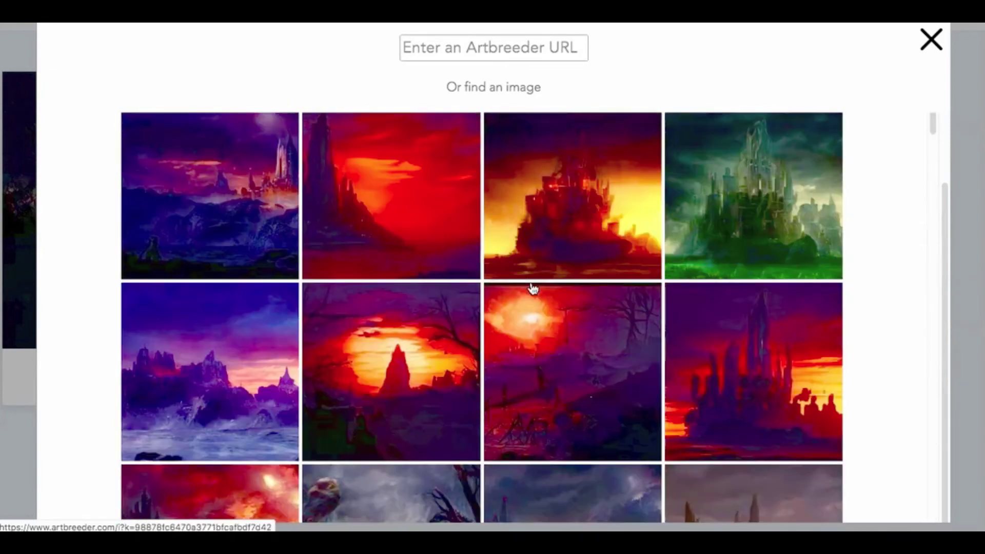
{"action": "left_click", "coordinate": [926, 45]}
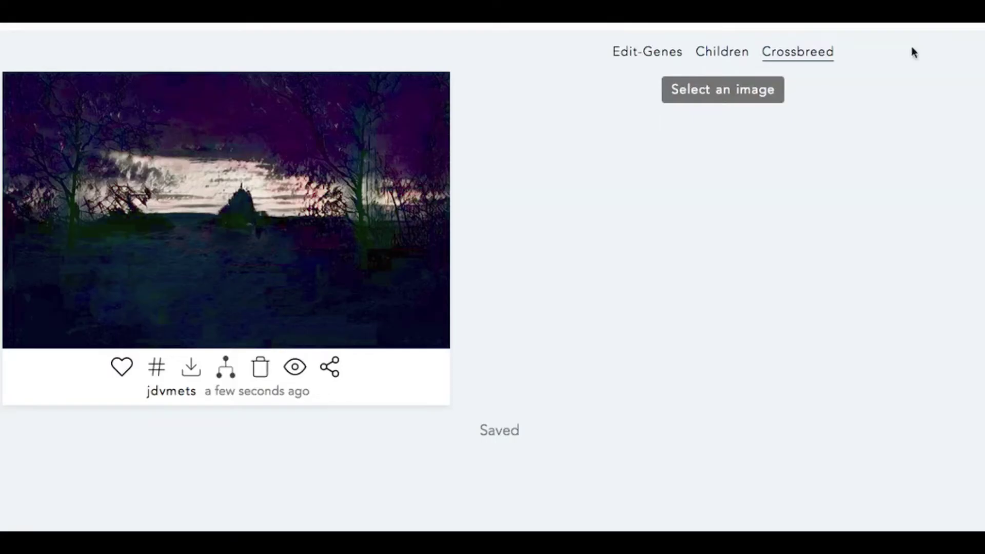
- Reopen the image selection for crossbreeding, search for "surreal" images and browse the results
{"action": "left_click", "coordinate": [761, 90]}
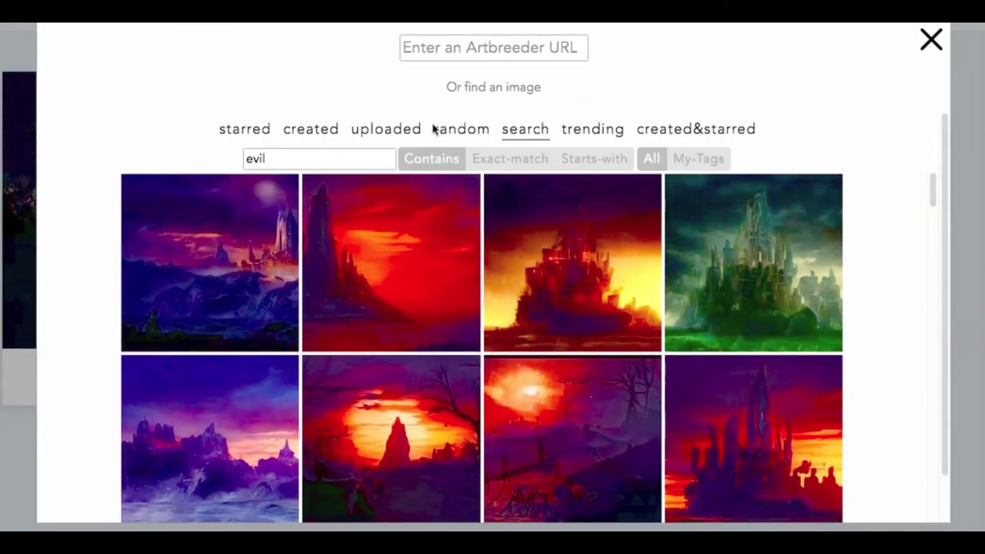
{"action": "left_click_drag", "start_coordinate": [277, 160], "coordinate": [200, 155]}
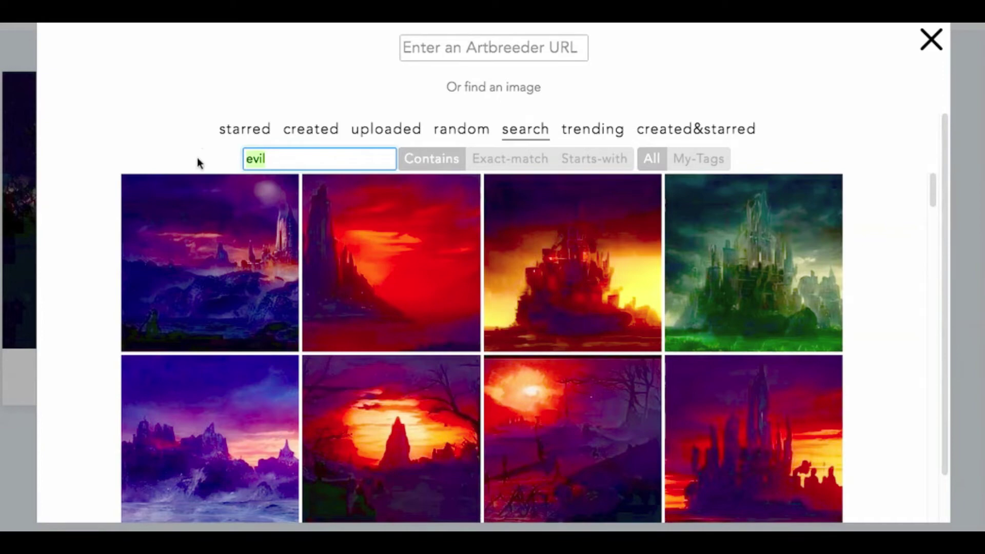
{"action": "type", "text": "surreal"}
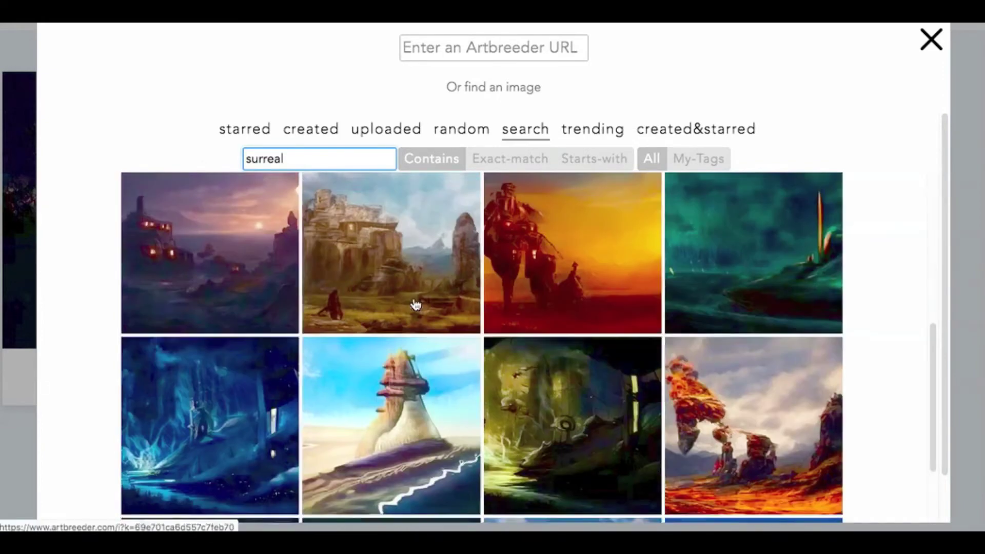
{"action": "scroll", "coordinate": [415, 303], "scroll_direction": "down", "scroll_amount": 3}
{"action": "scroll", "coordinate": [415, 303], "scroll_direction": "down", "scroll_amount": 10}
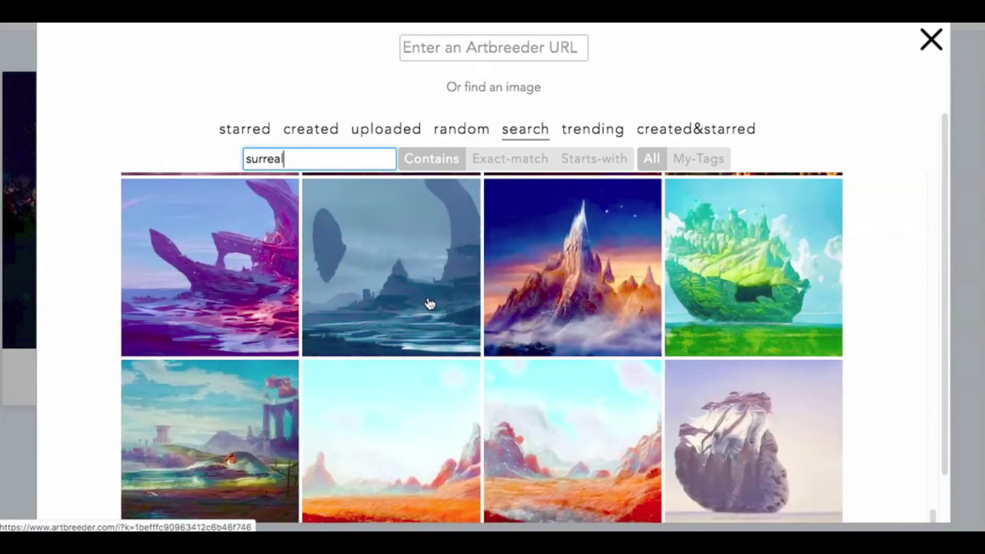
{"action": "scroll", "coordinate": [429, 303], "scroll_direction": "down", "scroll_amount": 2}
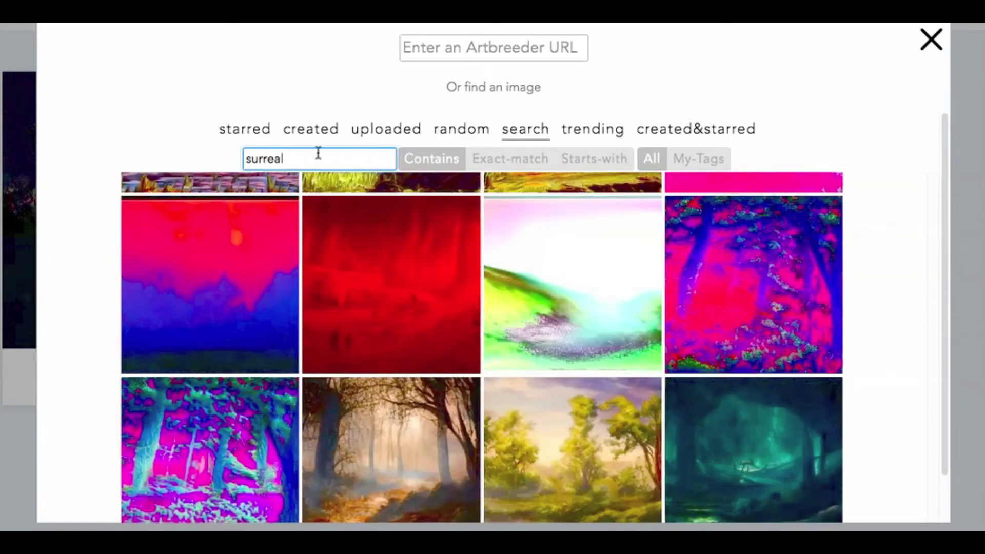
- Try narrowing the image search to "surreal dark", and return to the search term "surreal"
{"action": "type", "text": "ark"}
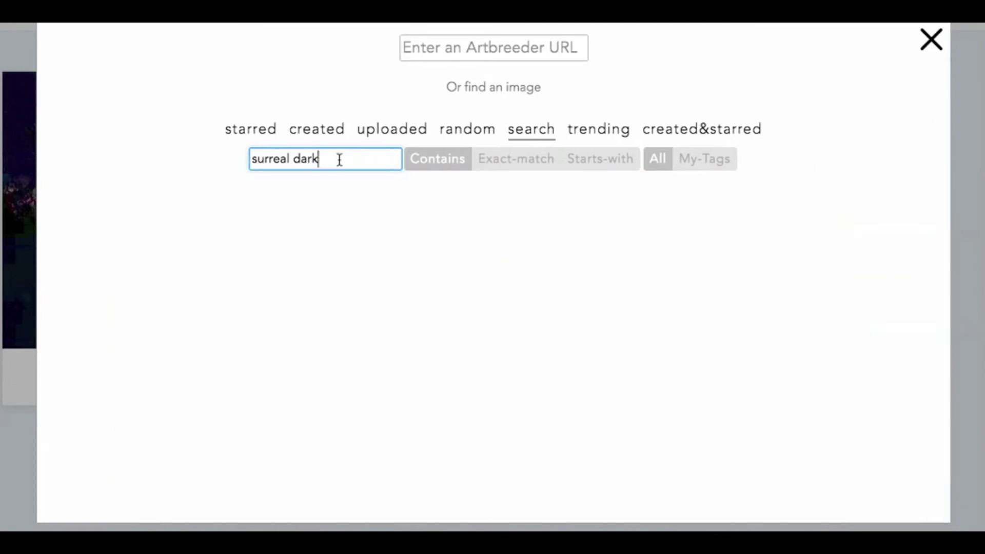
{"action": "left_click_drag", "start_coordinate": [341, 160], "coordinate": [291, 160]}
{"action": "key", "text": "BackSpace"}
{"action": "key", "text": "BackSpace"}
{"action": "type", "text": "lism"}
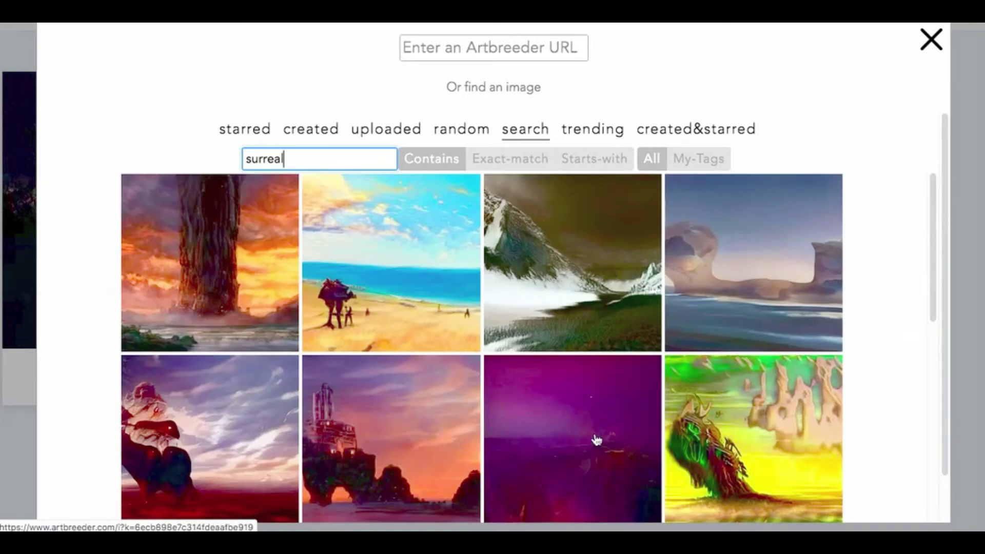
- Browse extensively through the "surreal" images for a dark landscape suitable for crossbreeding
{"action": "scroll", "coordinate": [594, 436], "scroll_direction": "down", "scroll_amount": 10}
{"action": "scroll", "coordinate": [617, 435], "scroll_direction": "down", "scroll_amount": 15}
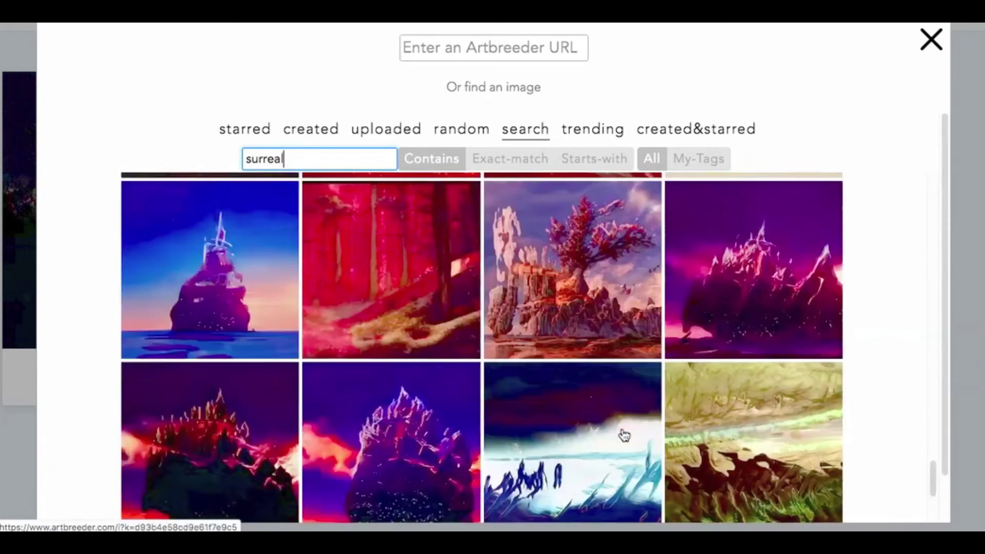
{"action": "scroll", "coordinate": [650, 435], "scroll_direction": "down", "scroll_amount": 15}
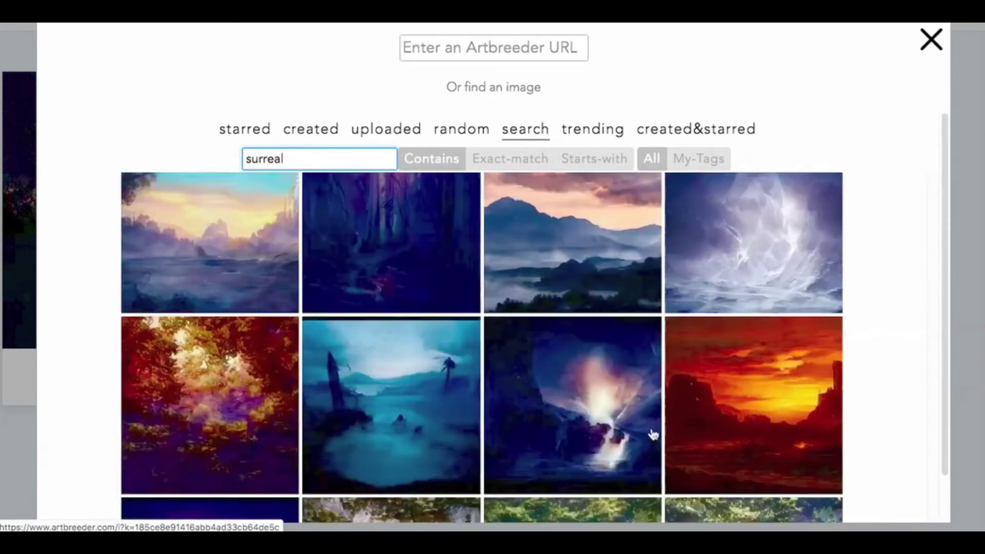
{"action": "scroll", "coordinate": [653, 435], "scroll_direction": "down", "scroll_amount": 15}
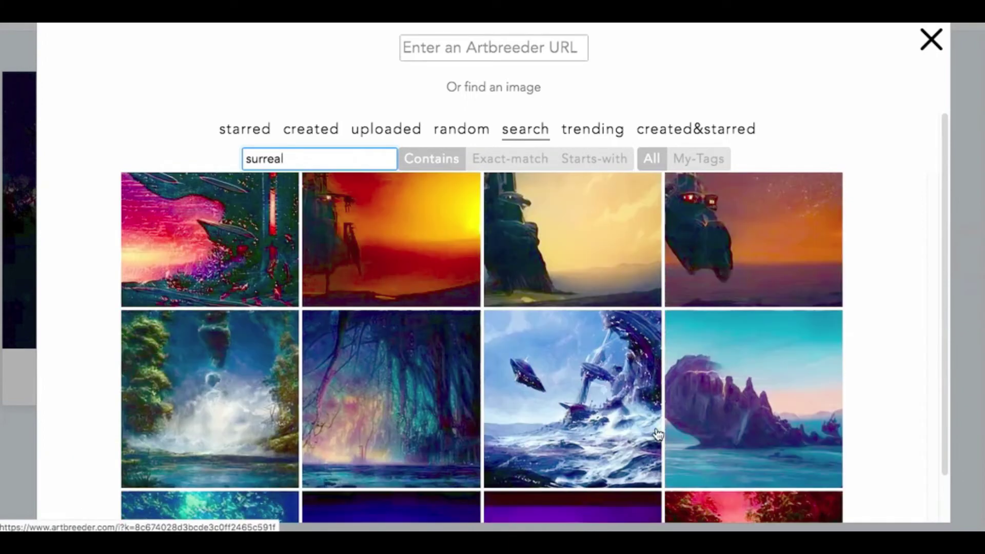
{"action": "scroll", "coordinate": [659, 435], "scroll_direction": "down", "scroll_amount": 15}
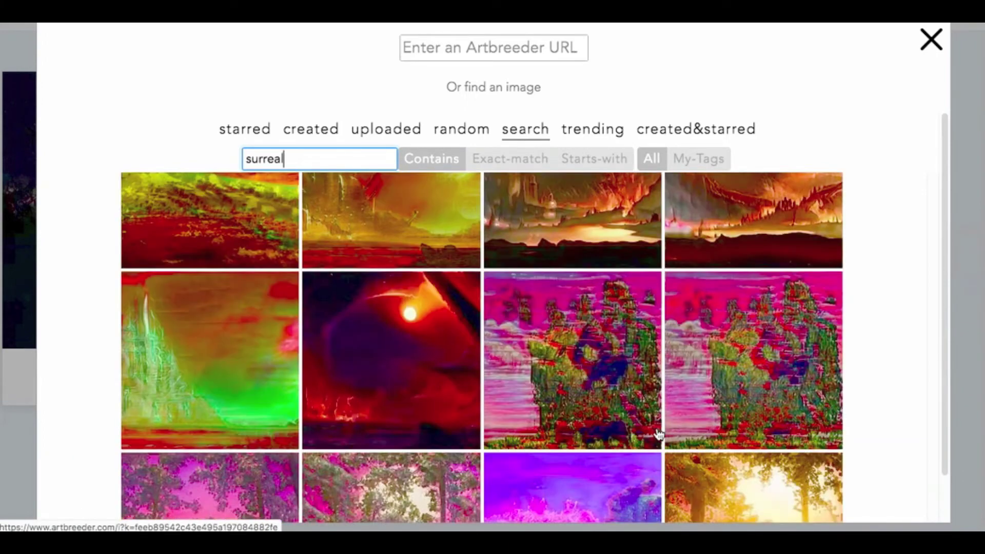
{"action": "scroll", "coordinate": [660, 435], "scroll_direction": "down", "scroll_amount": 15}
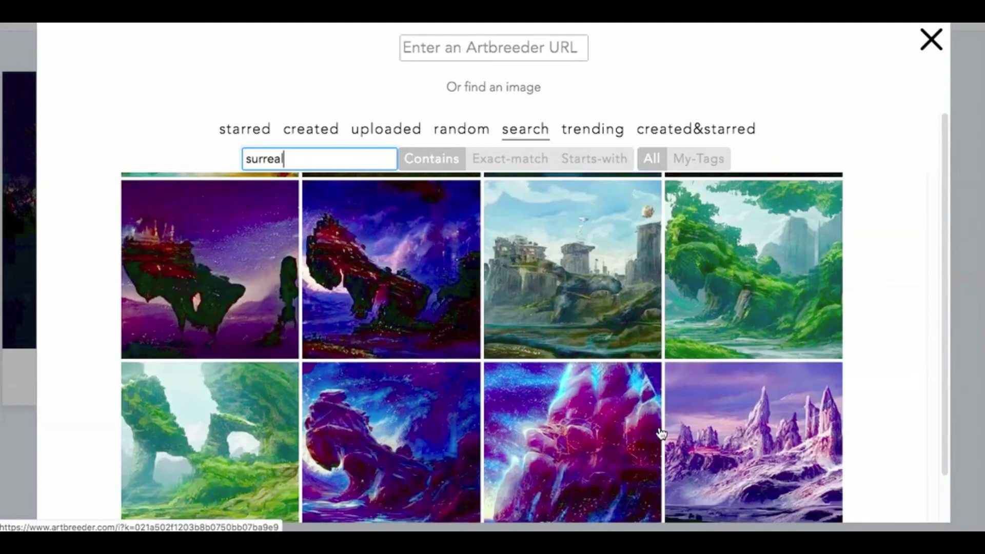
{"action": "scroll", "coordinate": [662, 434], "scroll_direction": "down", "scroll_amount": 8}
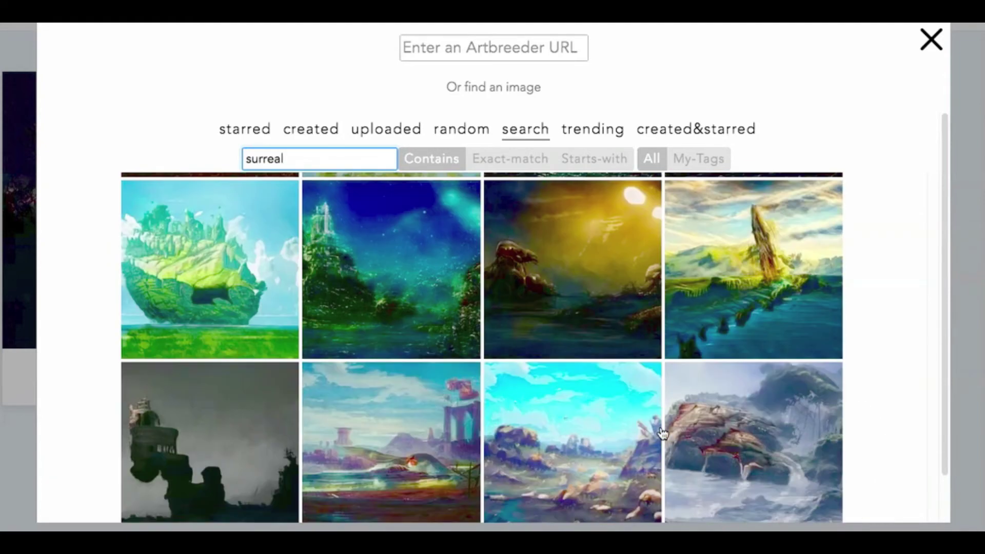
{"action": "scroll", "coordinate": [664, 432], "scroll_direction": "down", "scroll_amount": 8}
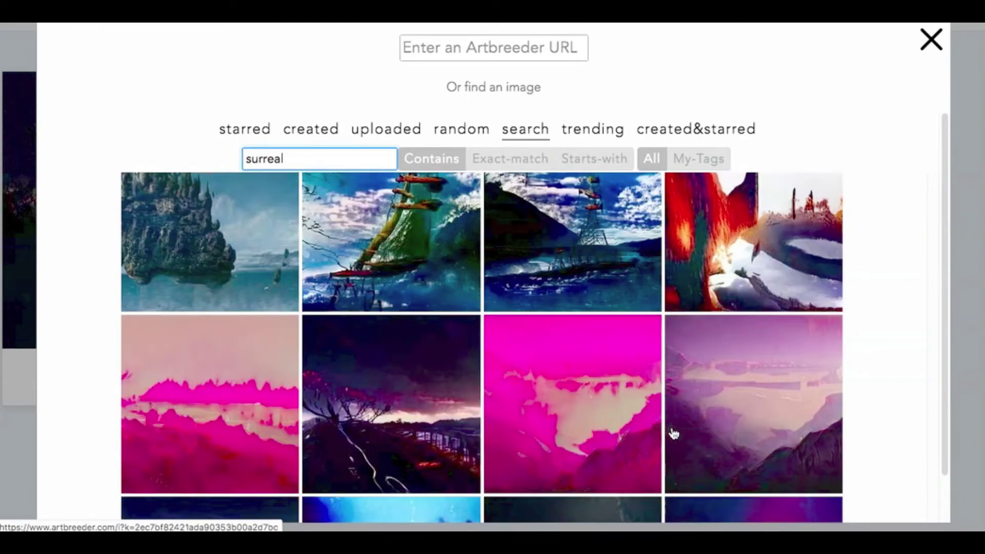
{"action": "scroll", "coordinate": [676, 429], "scroll_direction": "down", "scroll_amount": 10}
{"action": "scroll", "coordinate": [676, 430], "scroll_direction": "up", "scroll_amount": 5}
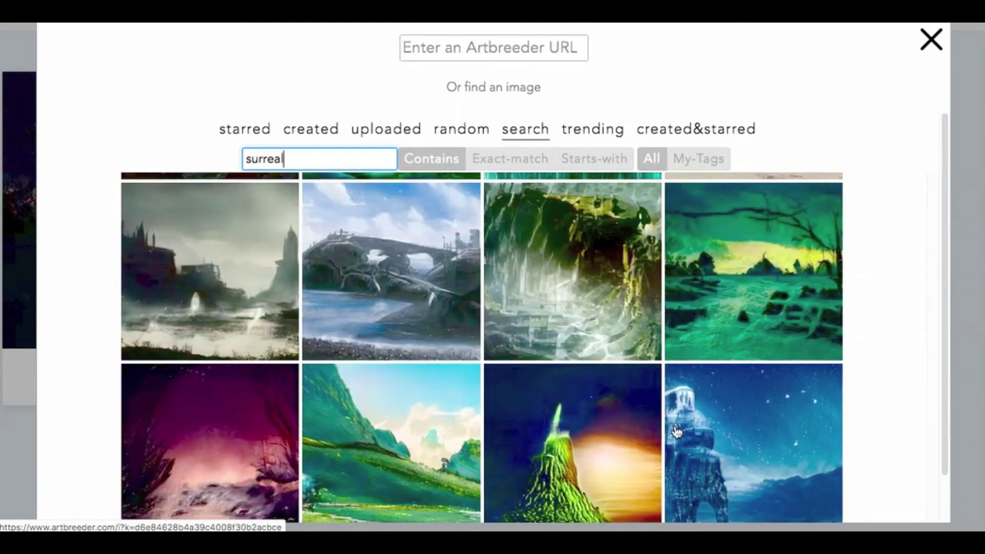
{"action": "scroll", "coordinate": [380, 338], "scroll_direction": "down", "scroll_amount": 10}
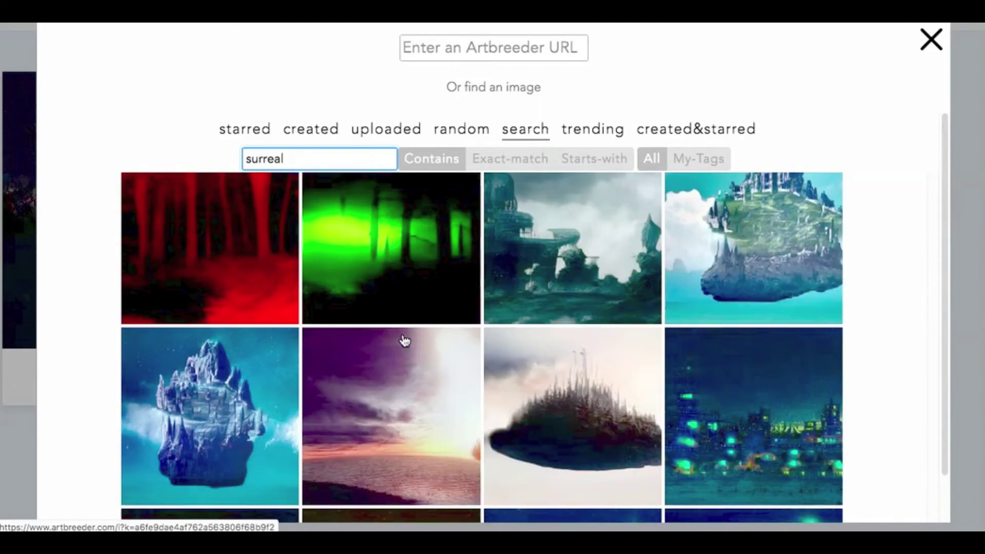
{"action": "scroll", "coordinate": [404, 341], "scroll_direction": "up", "scroll_amount": 3}
{"action": "scroll", "coordinate": [403, 341], "scroll_direction": "down", "scroll_amount": 10}
{"action": "scroll", "coordinate": [405, 341], "scroll_direction": "up", "scroll_amount": 8}
{"action": "scroll", "coordinate": [409, 343], "scroll_direction": "down", "scroll_amount": 4}
{"action": "scroll", "coordinate": [409, 343], "scroll_direction": "up", "scroll_amount": 5}
- Search for "abstract" images and choose the bent tree with a distant castle under a blue sky as the crossbreeding partner
{"action": "left_click_drag", "start_coordinate": [289, 161], "coordinate": [212, 153]}
{"action": "type", "text": "abstract"}
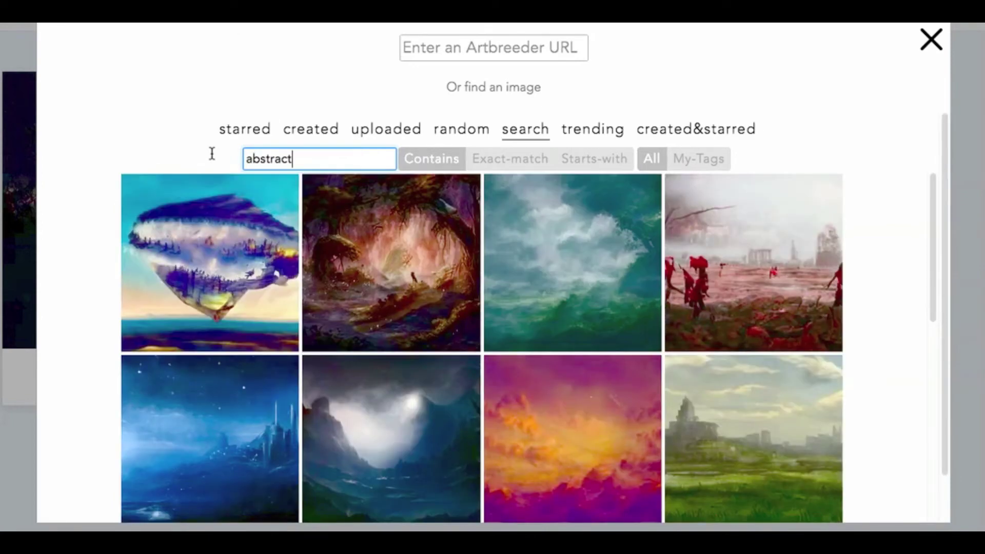
{"action": "scroll", "coordinate": [329, 280], "scroll_direction": "down", "scroll_amount": 5}
{"action": "scroll", "coordinate": [330, 278], "scroll_direction": "down", "scroll_amount": 10}
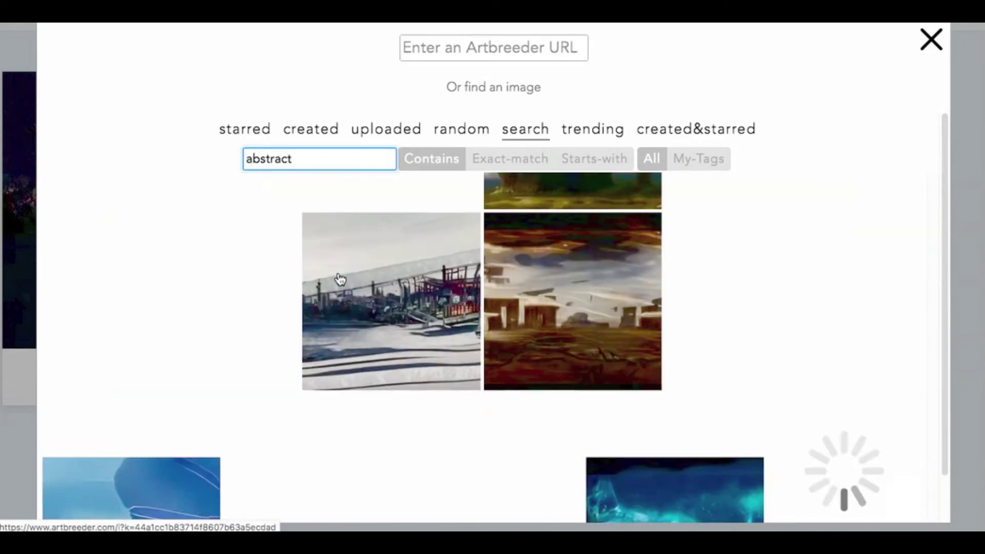
{"action": "scroll", "coordinate": [340, 279], "scroll_direction": "down", "scroll_amount": 5}
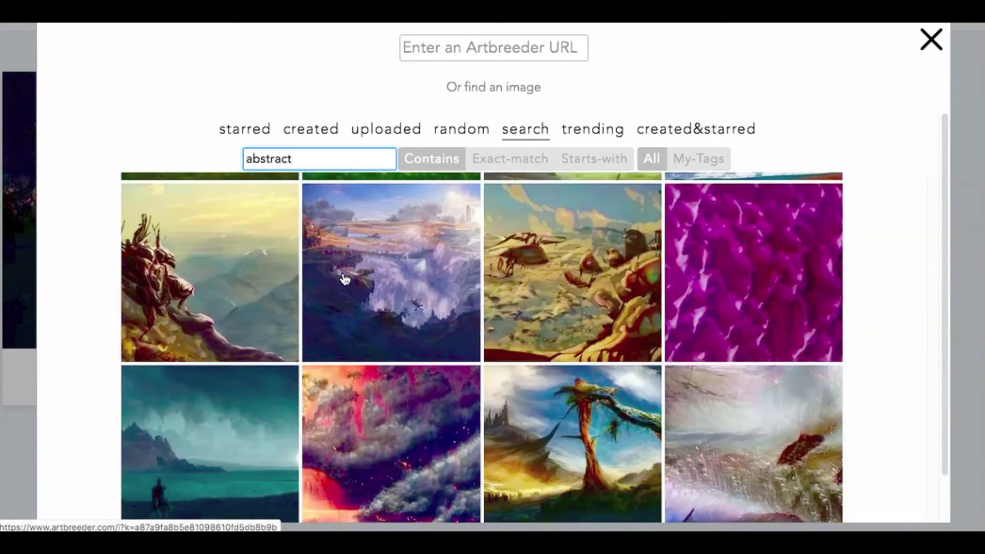
{"action": "scroll", "coordinate": [344, 280], "scroll_direction": "down", "scroll_amount": 5}
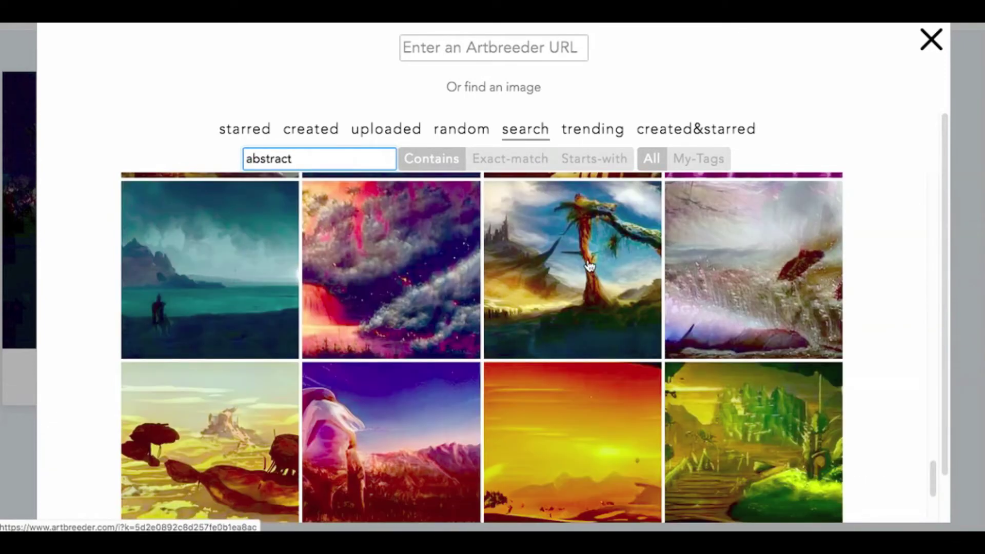
{"action": "left_click", "coordinate": [587, 265]}
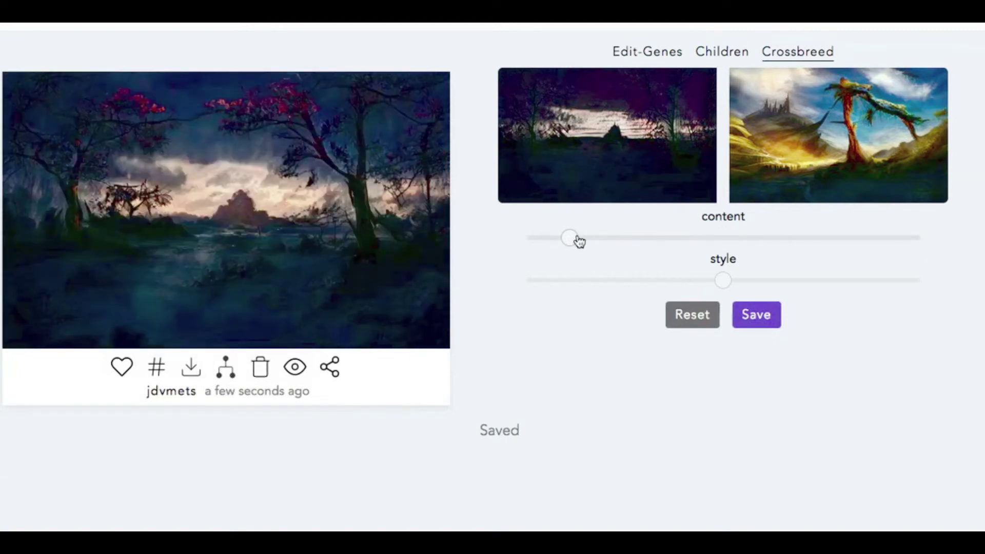
- Try several content mixes with the bent-tree image while shifting style almost fully to the dark landscape, and reset the crossbreed
{"action": "left_click_drag", "start_coordinate": [723, 281], "coordinate": [663, 287]}
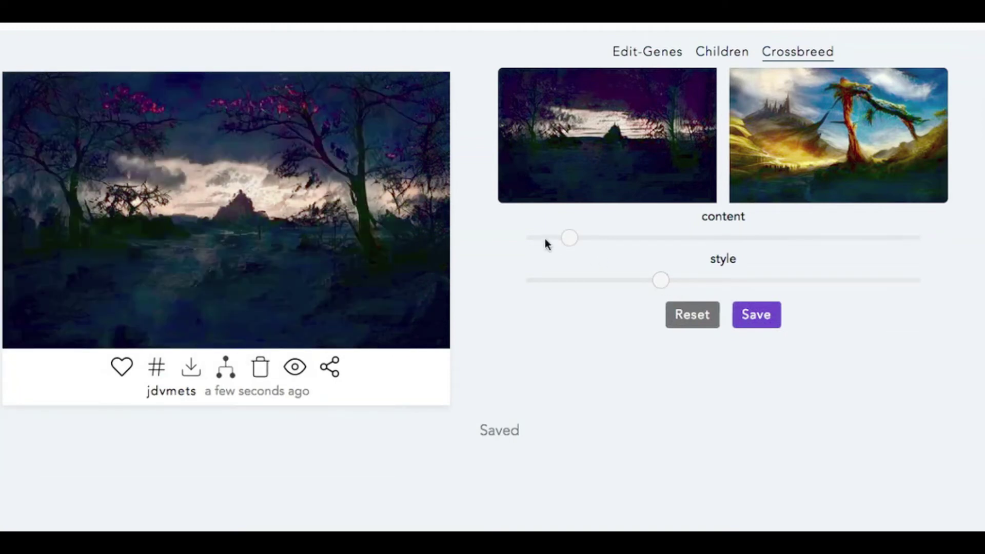
{"action": "left_click_drag", "start_coordinate": [568, 237], "coordinate": [781, 234]}
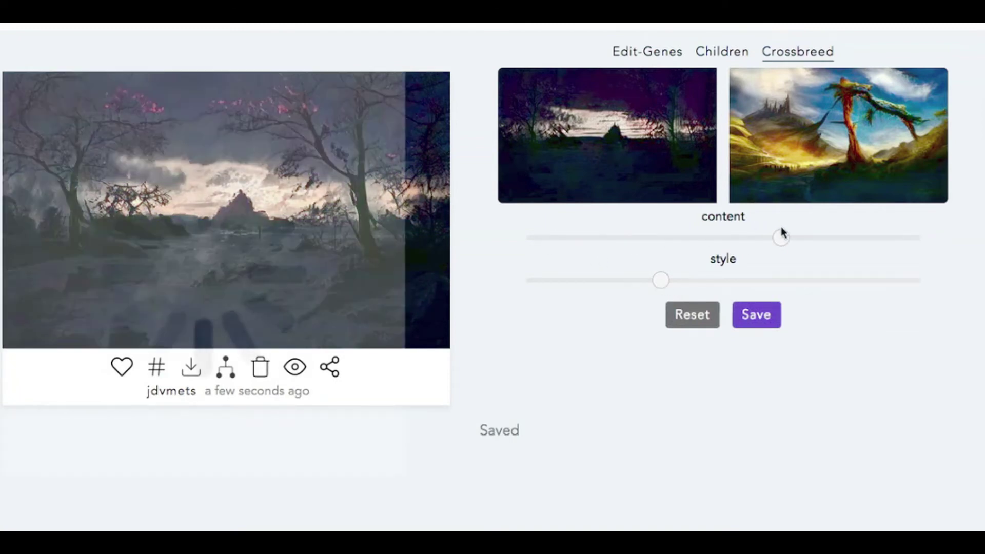
{"action": "left_click_drag", "start_coordinate": [661, 280], "coordinate": [531, 280]}
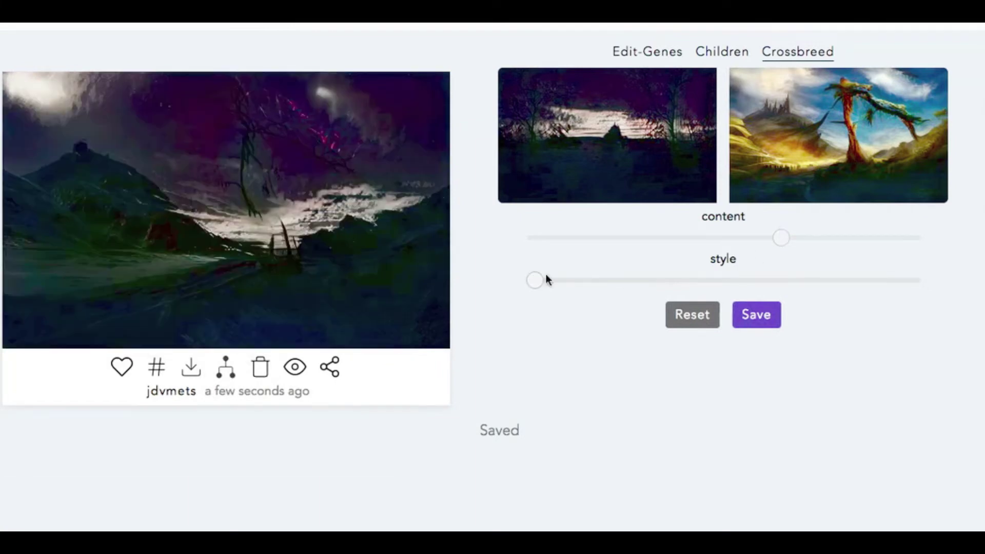
{"action": "left_click_drag", "start_coordinate": [784, 239], "coordinate": [897, 238]}
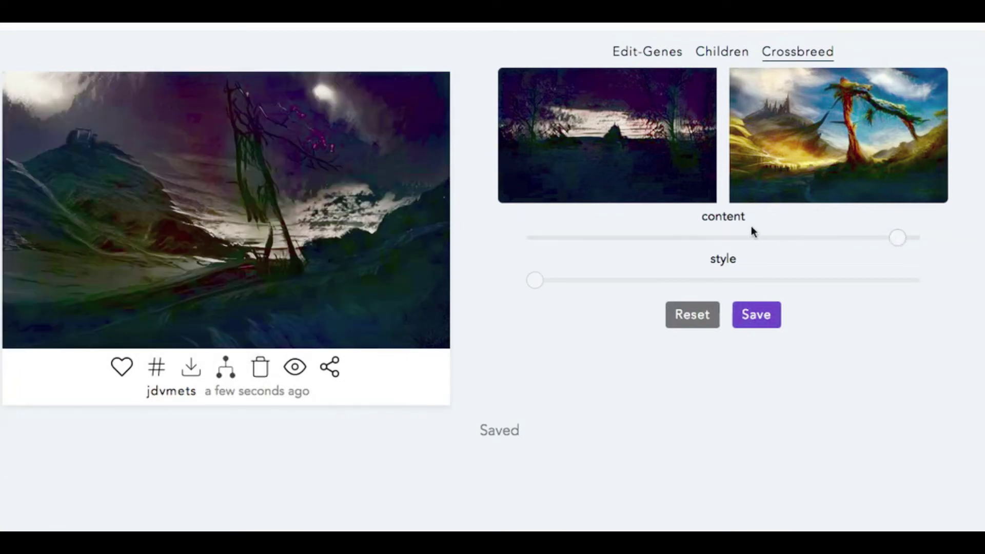
{"action": "left_click", "coordinate": [739, 239]}
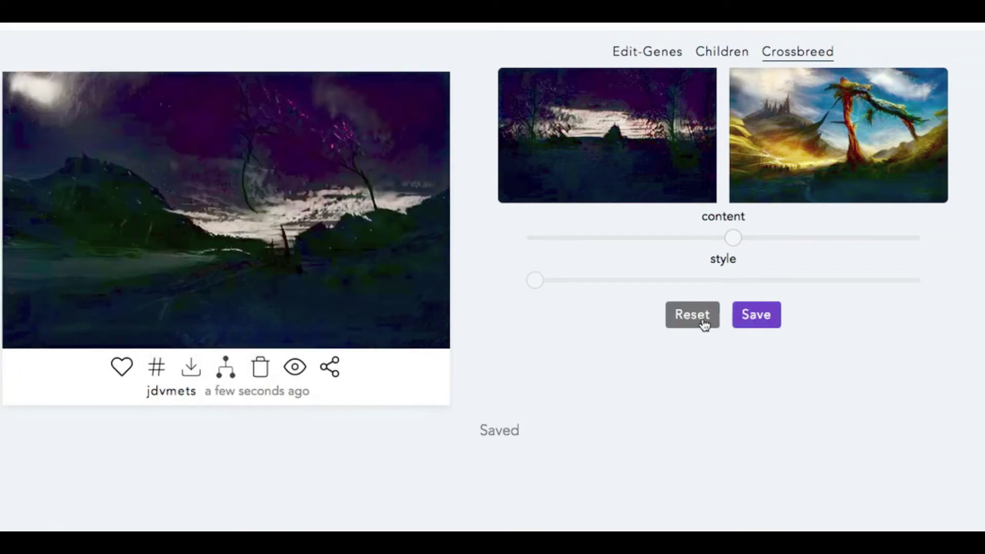
{"action": "left_click", "coordinate": [701, 322]}
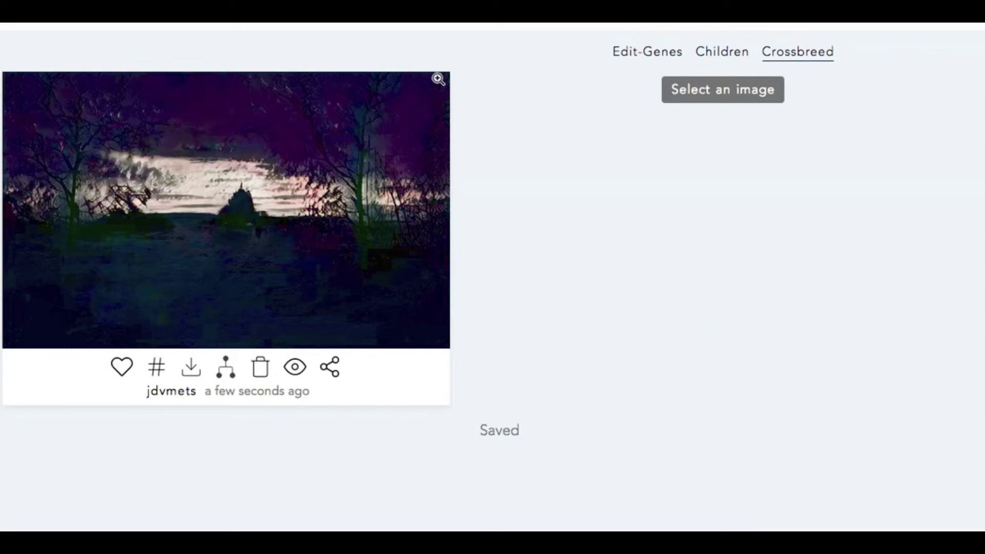
- Return to gene editing, lower the Chaos gene to about 0.90, and inspect the landscape enlarged
{"action": "left_click", "coordinate": [637, 51]}
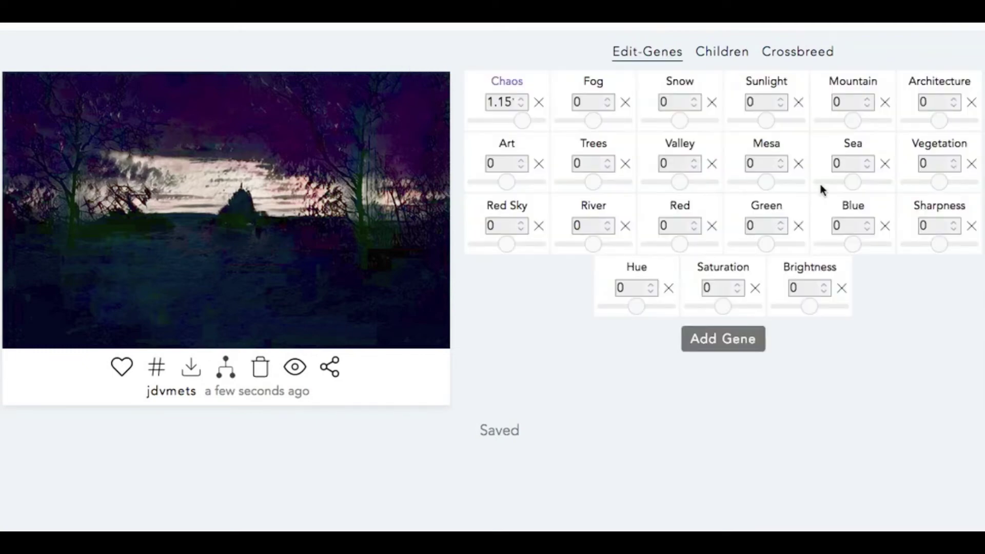
{"action": "left_click", "coordinate": [528, 122]}
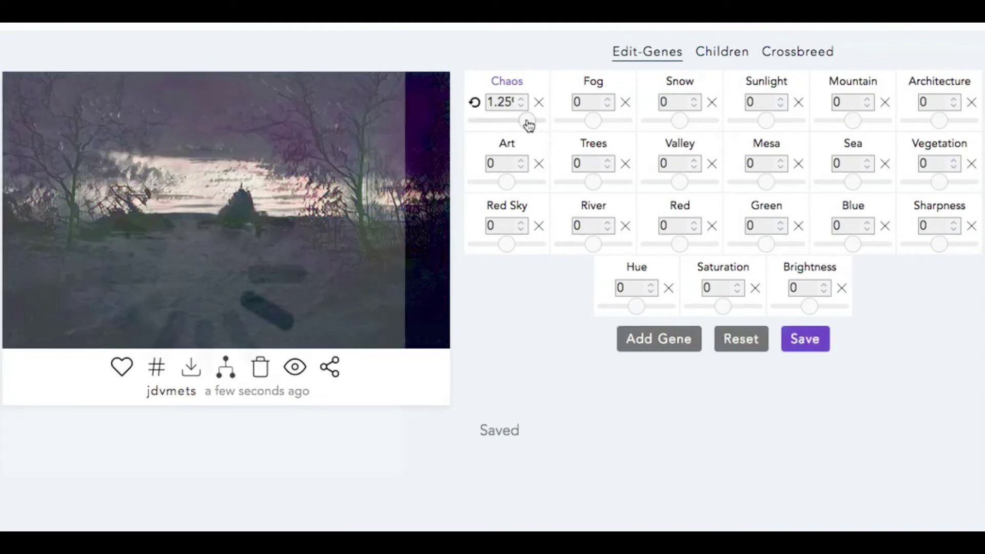
{"action": "left_click_drag", "start_coordinate": [528, 123], "coordinate": [508, 123]}
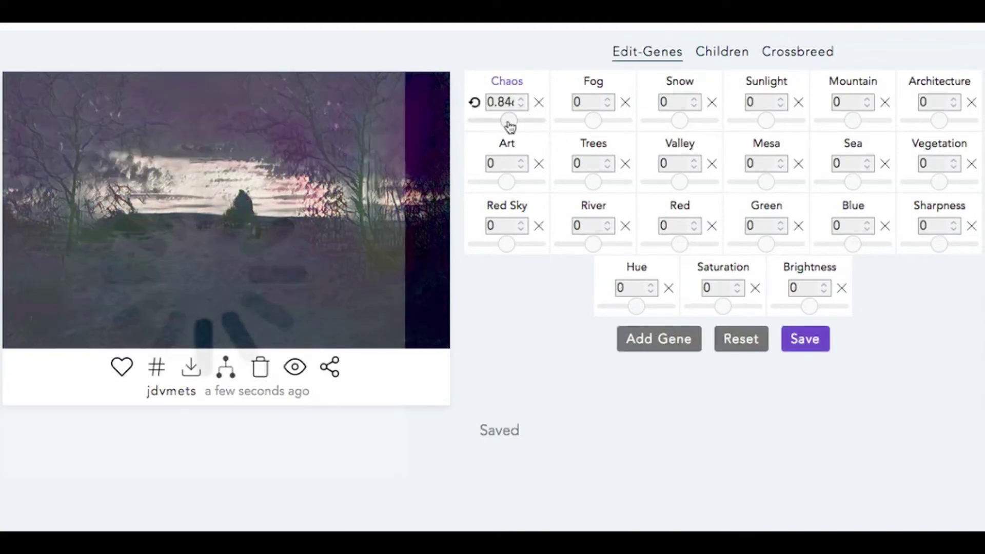
{"action": "left_click_drag", "start_coordinate": [510, 123], "coordinate": [512, 123]}
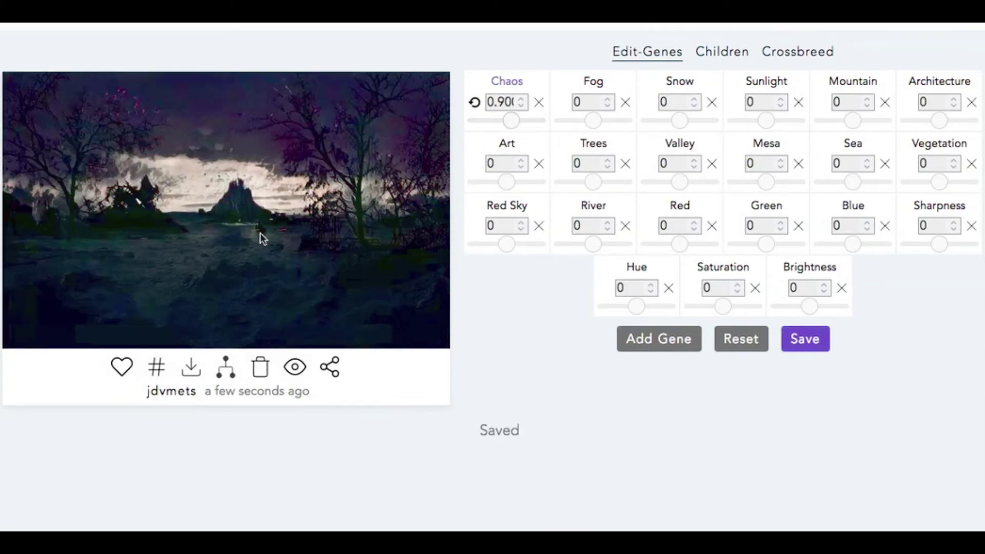
{"action": "left_click", "coordinate": [261, 234]}
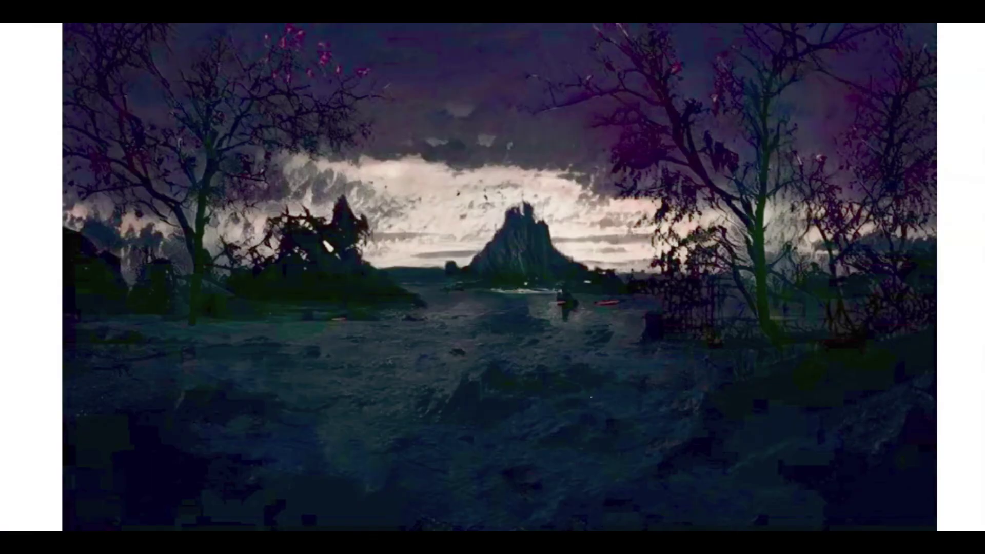
{"action": "left_click", "coordinate": [26, 370]}
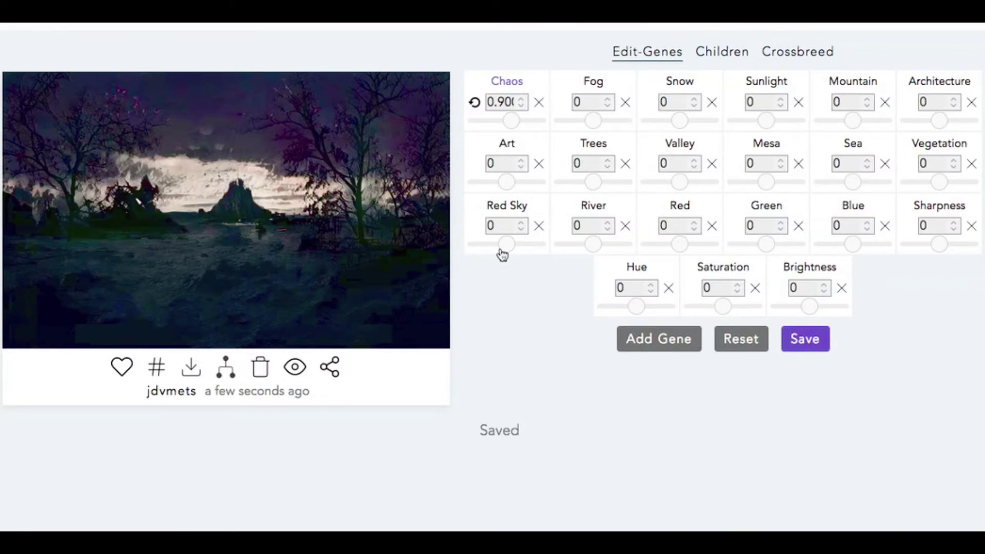
- Raise the Red Sky gene to about 0.45 and inspect the landscape enlarged
{"action": "left_click_drag", "start_coordinate": [510, 248], "coordinate": [519, 248]}
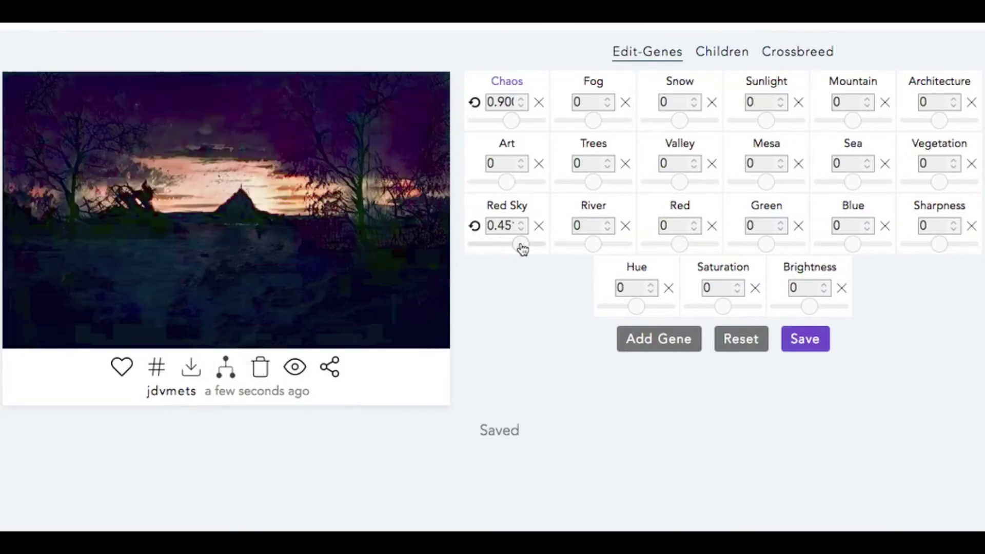
{"action": "left_click", "coordinate": [184, 226]}
{"action": "left_click", "coordinate": [42, 330]}
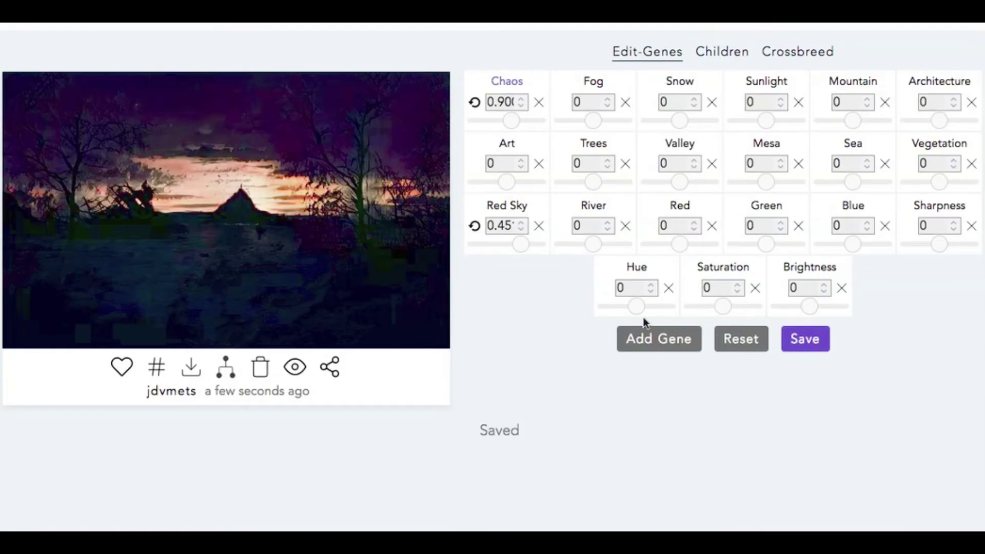
- Lower the Saturation gene to about -0.29 and Brightness to about -0.36, and inspect the landscape enlarged
{"action": "left_click_drag", "start_coordinate": [723, 307], "coordinate": [747, 307]}
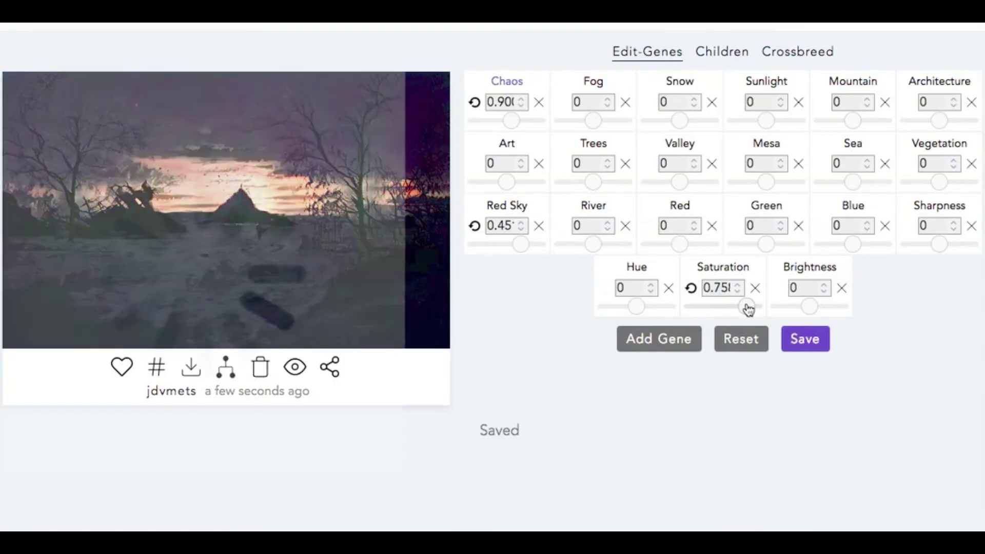
{"action": "left_click_drag", "start_coordinate": [748, 308], "coordinate": [715, 309]}
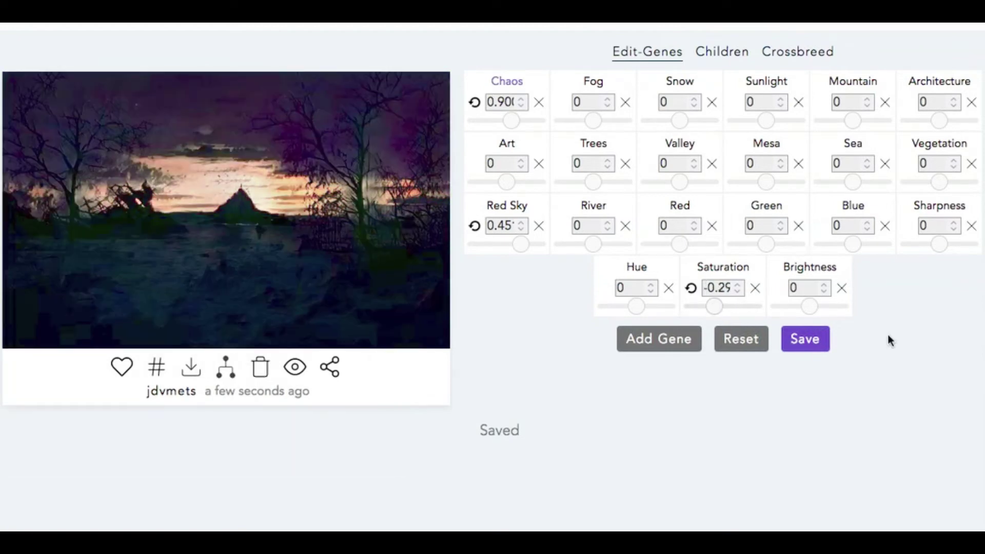
{"action": "left_click_drag", "start_coordinate": [809, 306], "coordinate": [799, 311]}
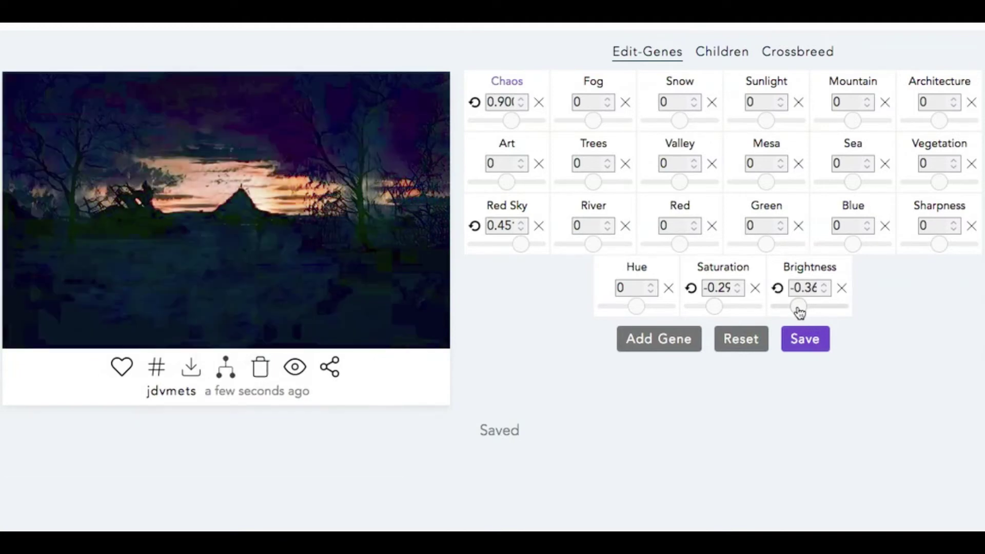
{"action": "left_click", "coordinate": [316, 246]}
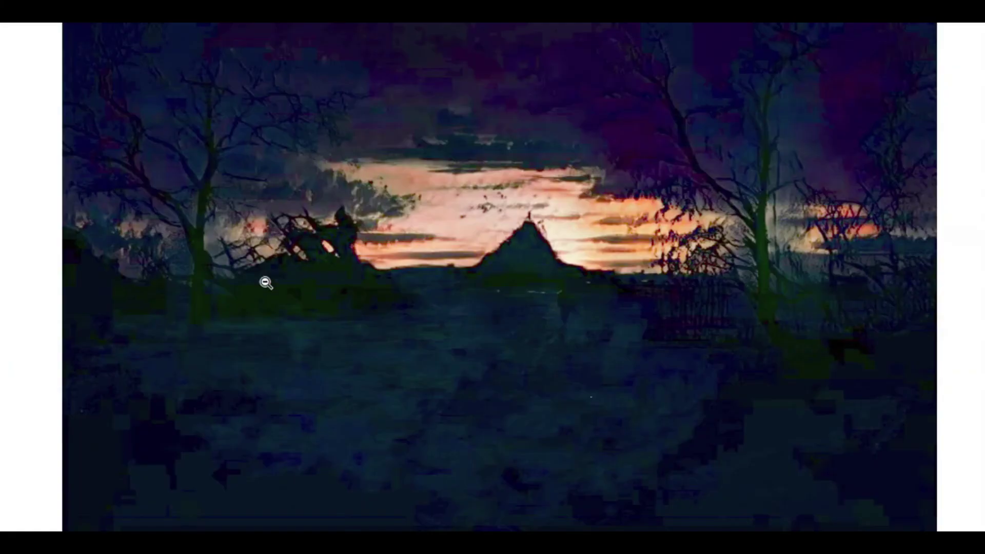
{"action": "left_click", "coordinate": [49, 331]}
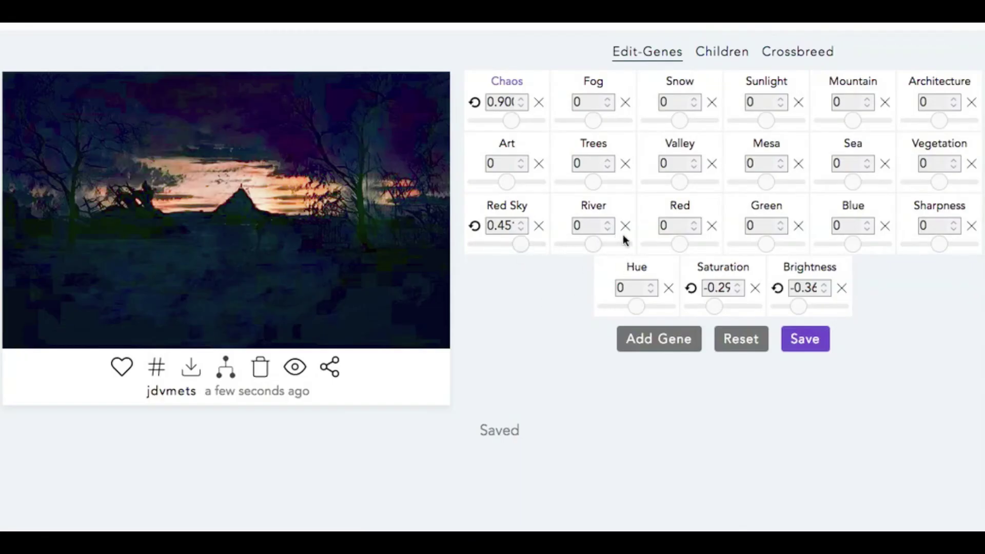
- Raise the Red gene to about 0.32 and Red Sky to about 0.55, and inspect the landscape enlarged
{"action": "left_click", "coordinate": [689, 243]}
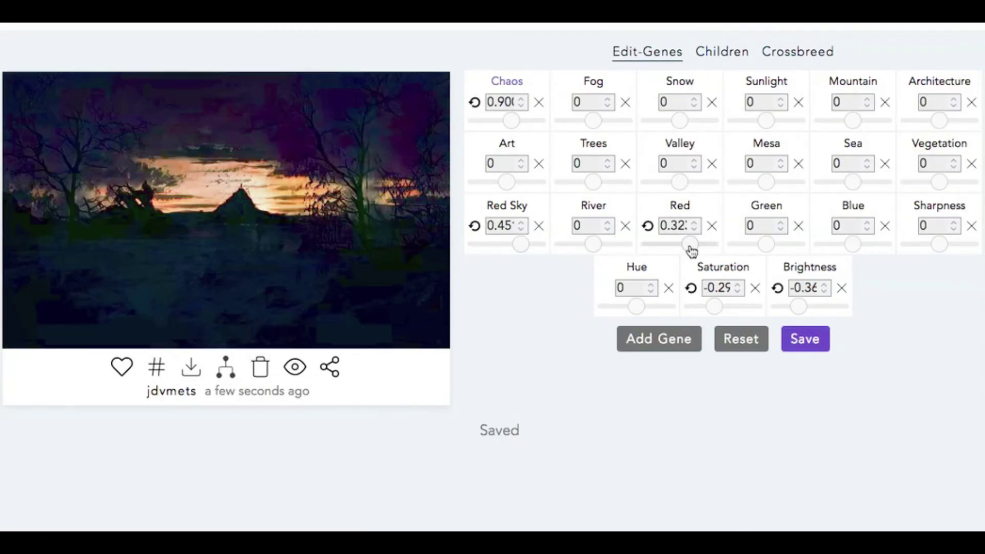
{"action": "left_click", "coordinate": [529, 244]}
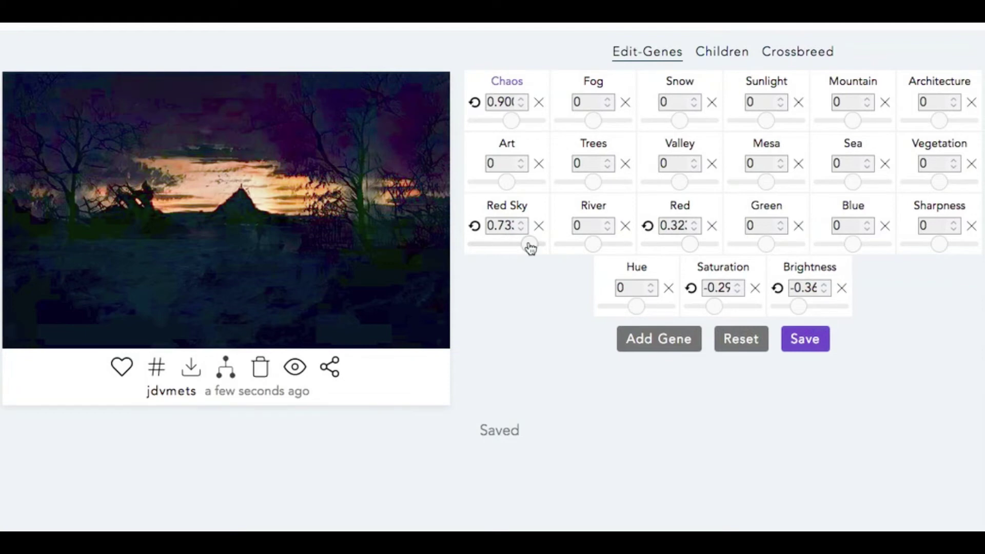
{"action": "left_click_drag", "start_coordinate": [529, 248], "coordinate": [524, 248]}
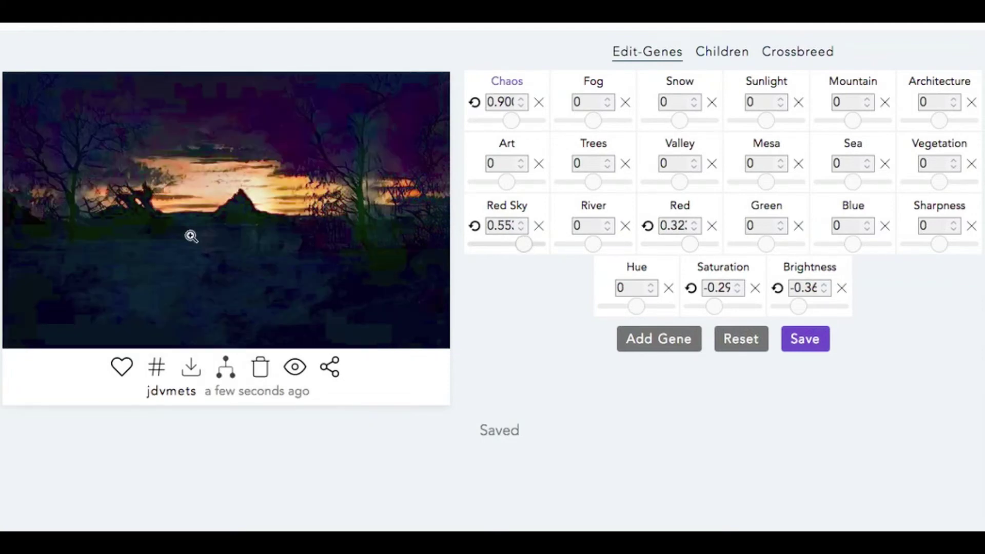
{"action": "left_click", "coordinate": [111, 216]}
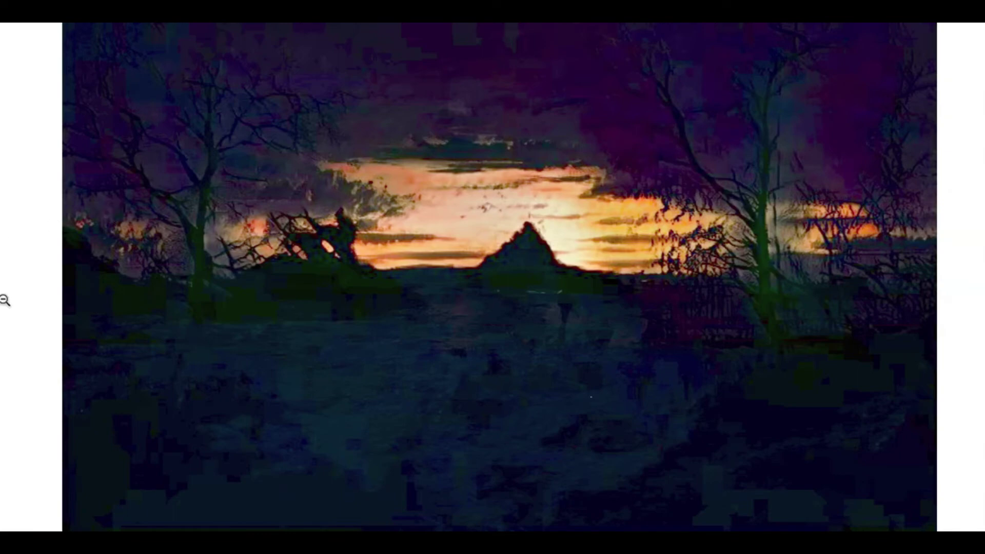
{"action": "left_click", "coordinate": [47, 272]}
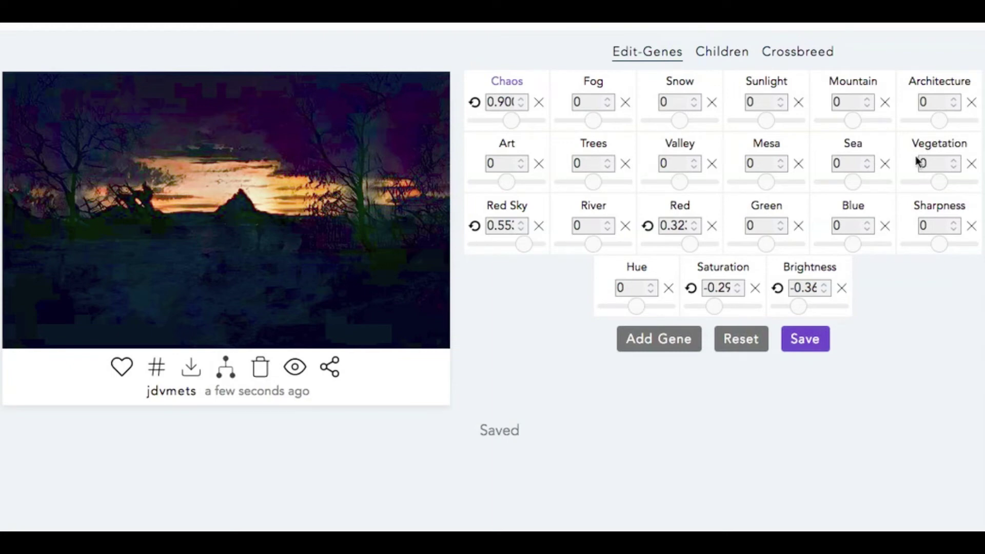
- Raise the Mountain gene gradually to about 0.42 and inspect the landscape enlarged
{"action": "left_click", "coordinate": [857, 122]}
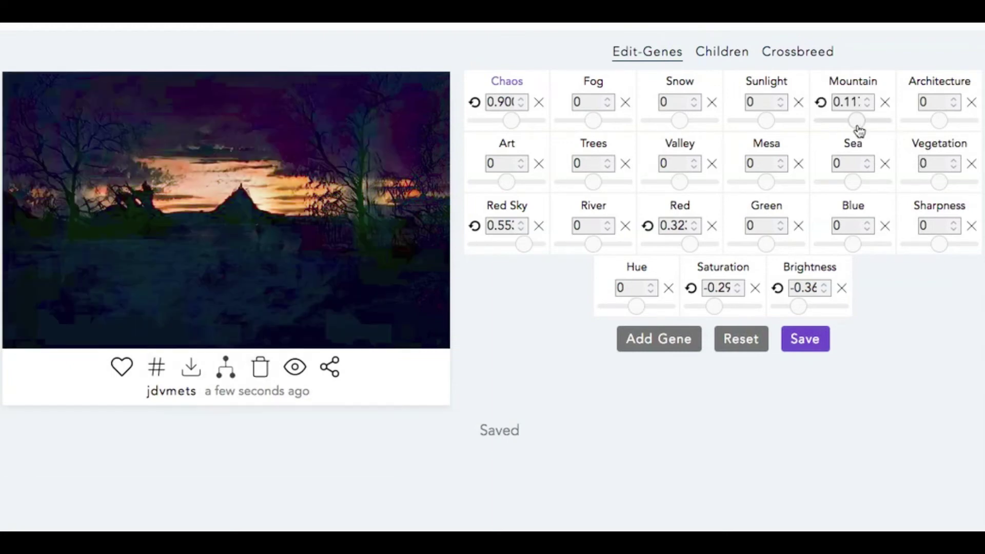
{"action": "left_click", "coordinate": [860, 125]}
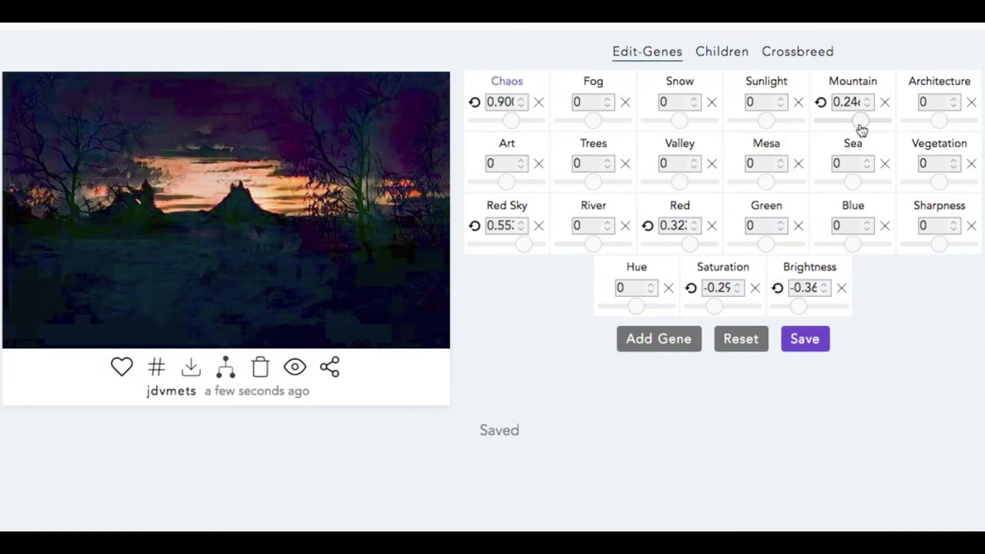
{"action": "left_click", "coordinate": [863, 124]}
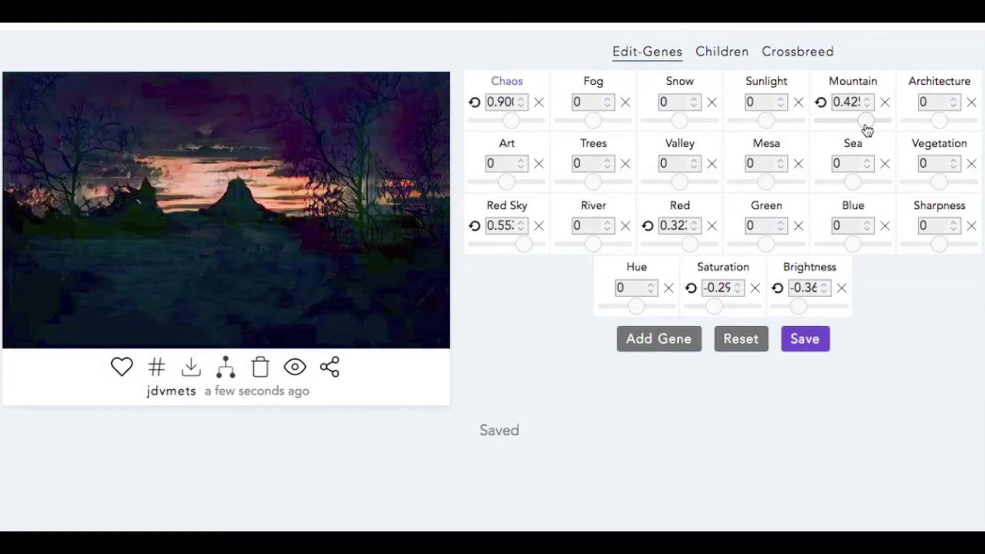
{"action": "left_click", "coordinate": [77, 209]}
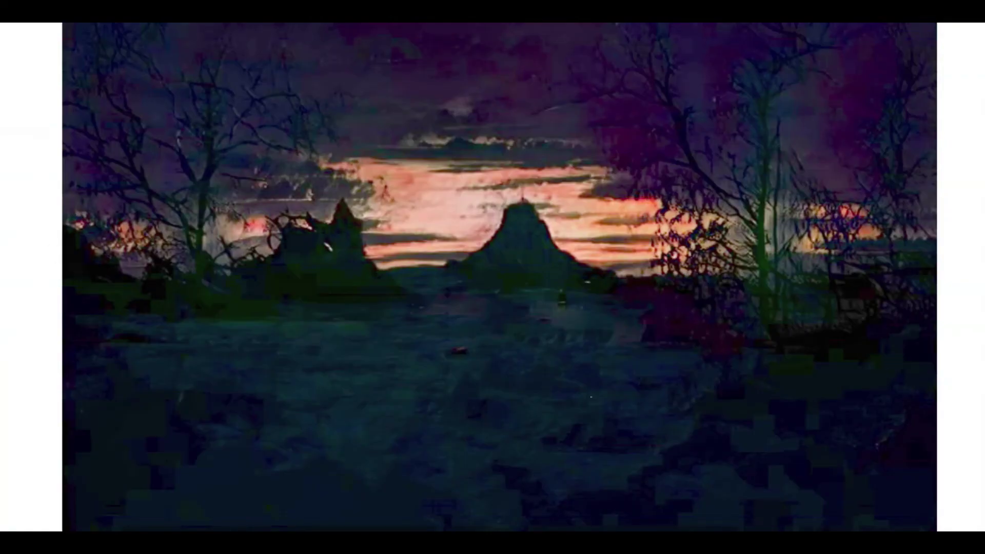
{"action": "left_click", "coordinate": [31, 328]}
- Raise the Fog gene to about 0.60, inspect the landscape enlarged, and lower Chaos to about 0.79
{"action": "left_click_drag", "start_coordinate": [593, 127], "coordinate": [613, 125]}
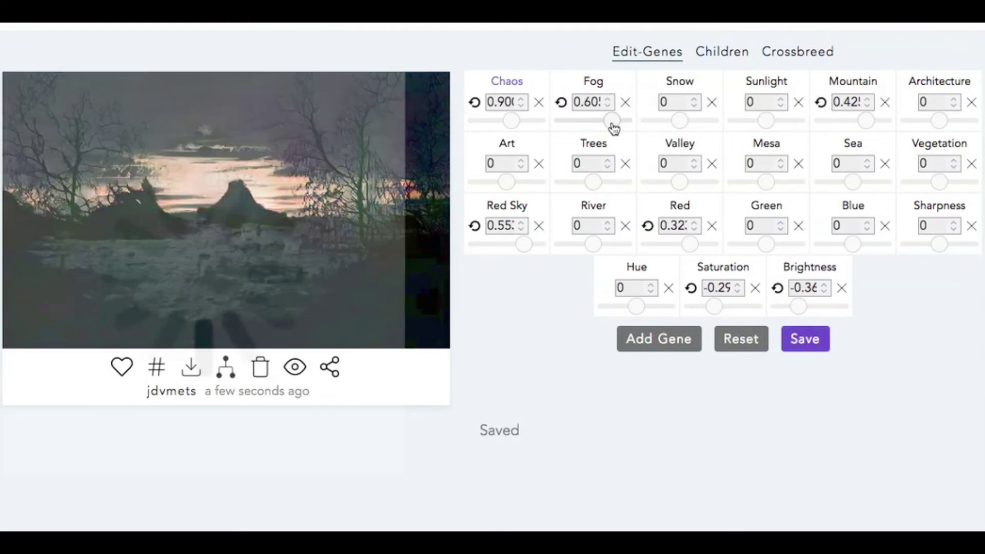
{"action": "left_click", "coordinate": [234, 156]}
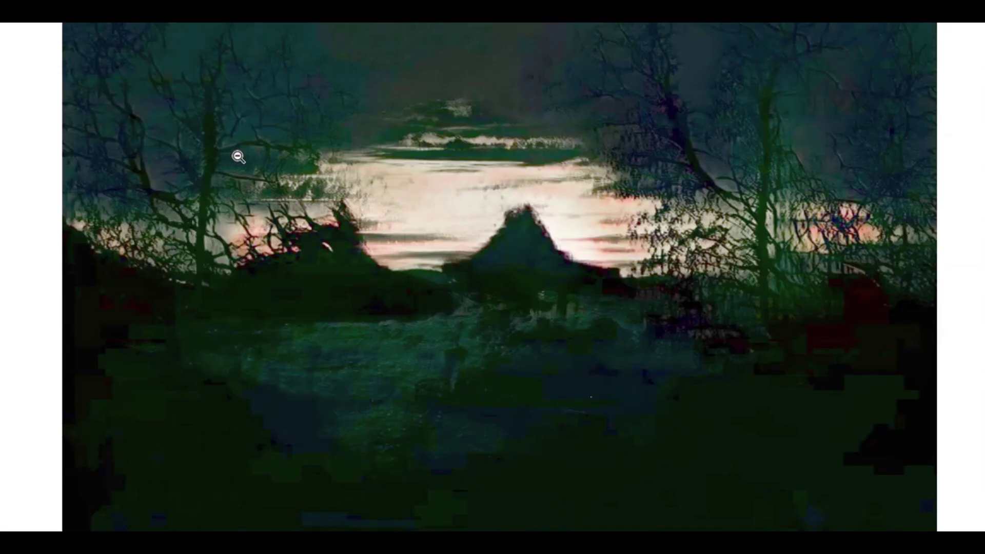
{"action": "left_click", "coordinate": [26, 341]}
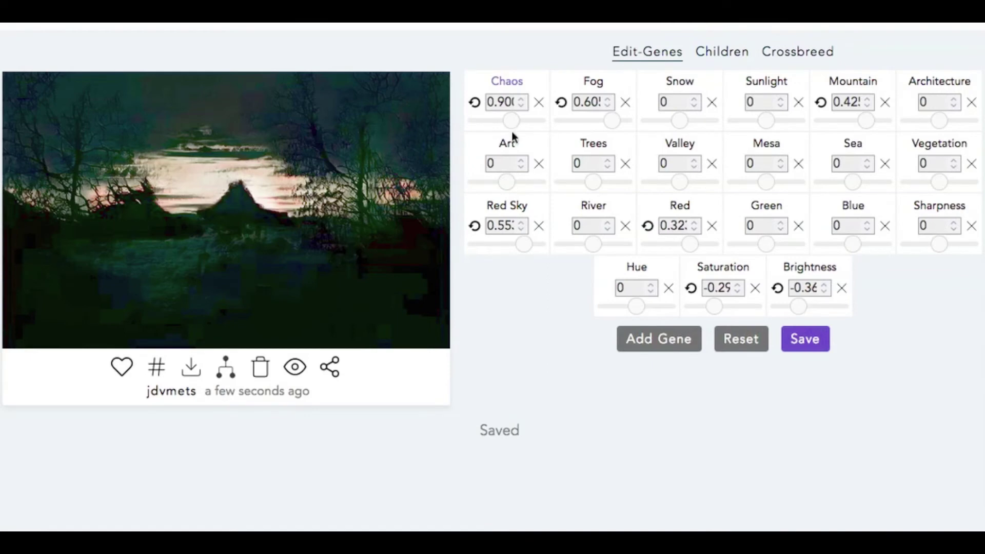
{"action": "mouse_move", "coordinate": [521, 123]}
{"action": "left_mouse_down"}
{"action": "mouse_move", "coordinate": [507, 125]}
{"action": "mouse_move", "coordinate": [530, 125]}
{"action": "mouse_move", "coordinate": [507, 125]}
{"action": "left_mouse_up"}
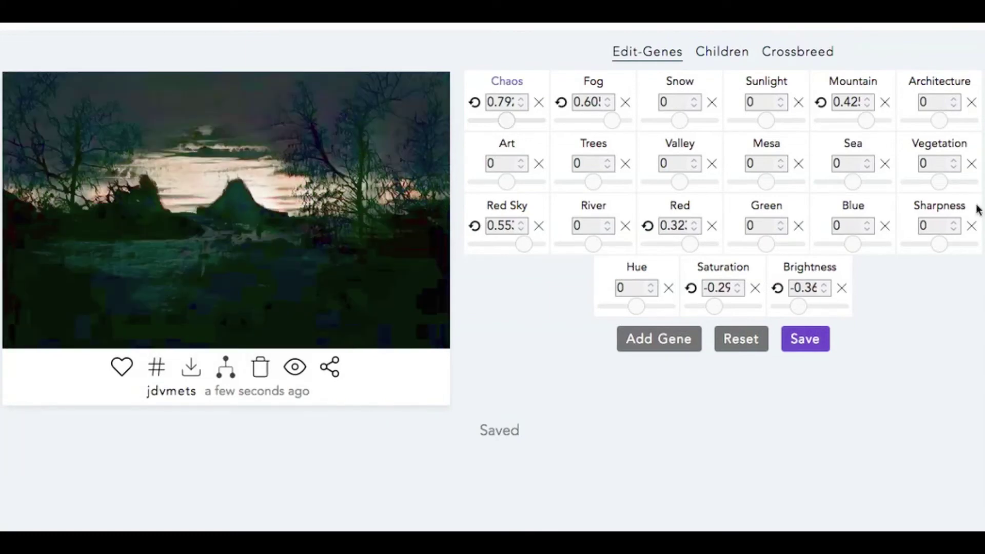
- Raise the Sharpness gene to about 0.52 and, after trying more Vegetation, lower that gene to about -0.47
{"action": "left_click_drag", "start_coordinate": [939, 244], "coordinate": [956, 244]}
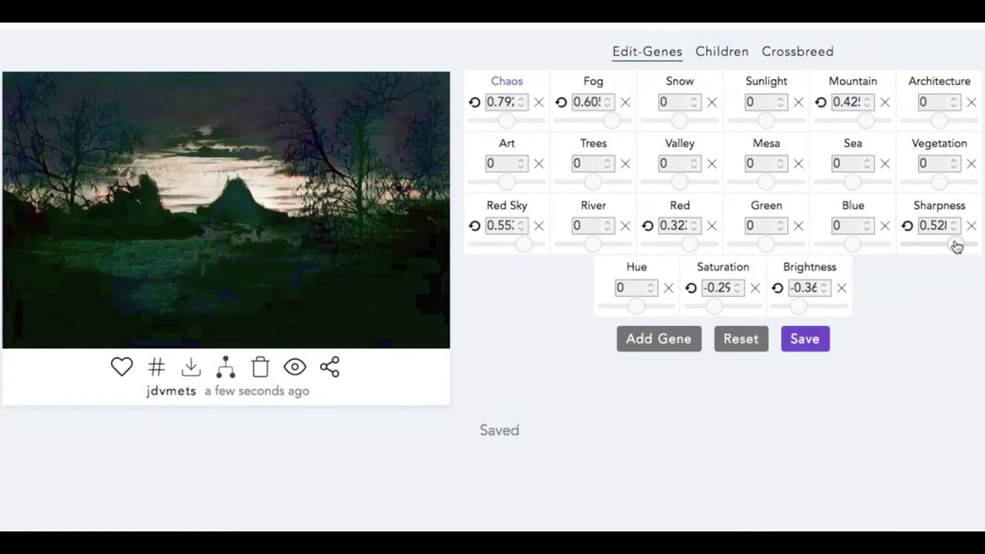
{"action": "left_click_drag", "start_coordinate": [941, 184], "coordinate": [945, 186]}
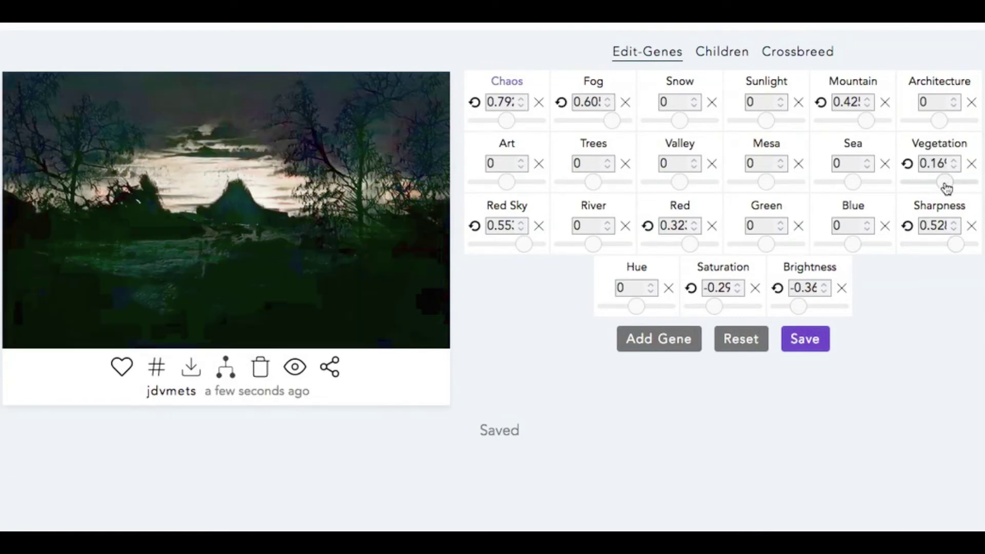
{"action": "left_click_drag", "start_coordinate": [932, 184], "coordinate": [926, 186]}
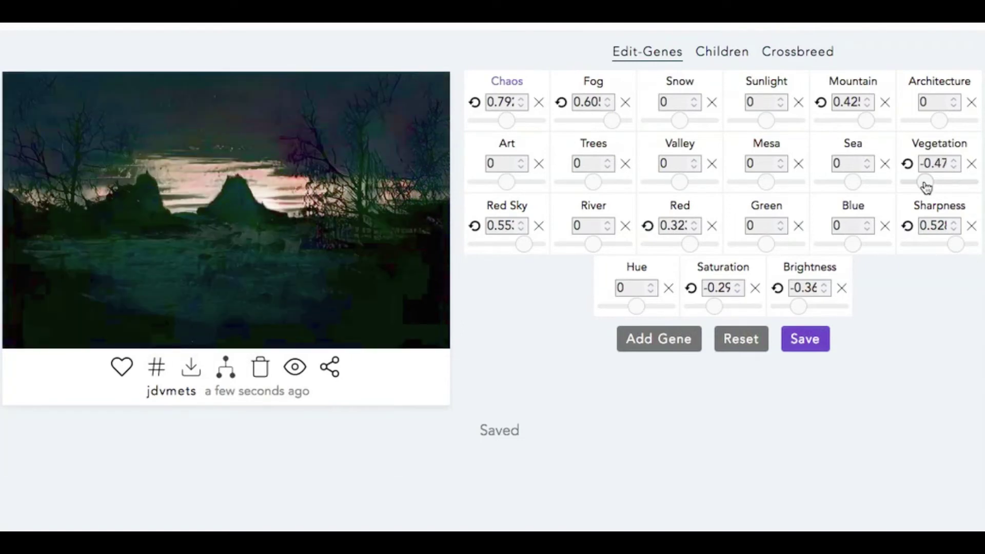
- Set the Architecture gene to about -0.13 and inspect the landscape enlarged
{"action": "left_click", "coordinate": [930, 121]}
{"action": "left_click_drag", "start_coordinate": [930, 125], "coordinate": [935, 124]}
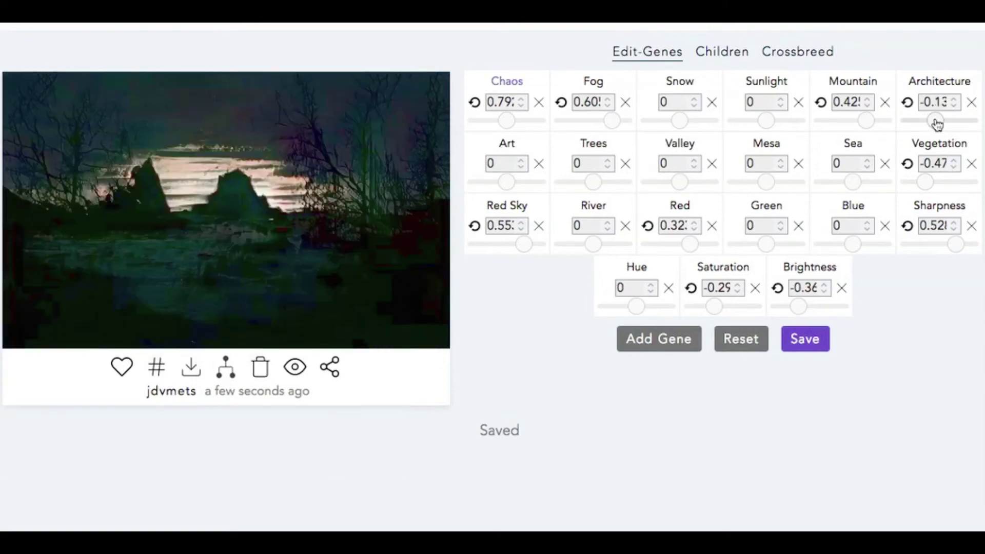
{"action": "left_click", "coordinate": [337, 160]}
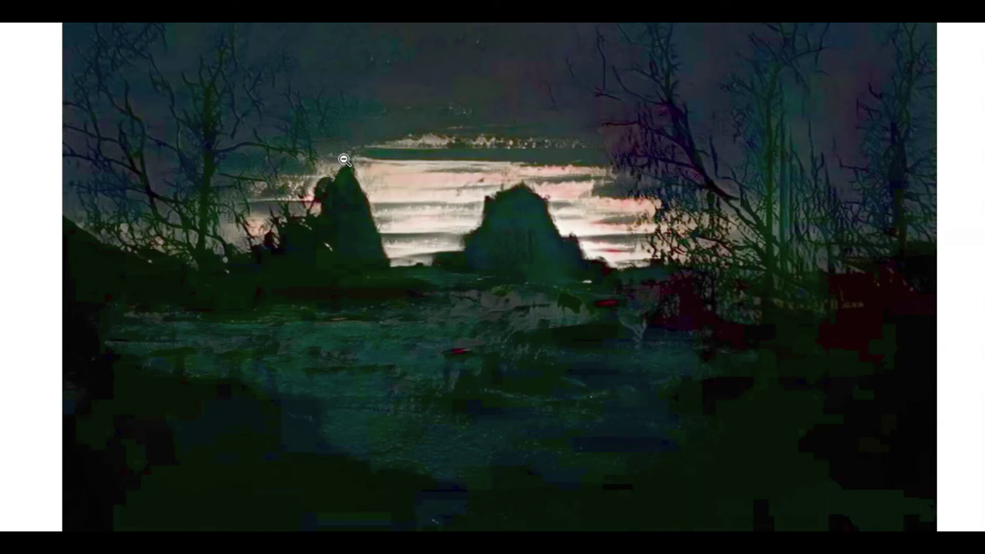
{"action": "left_click", "coordinate": [17, 328]}
- Try higher Saturation values up to about 0.22, and settle the gene at about -0.13
{"action": "left_click_drag", "start_coordinate": [712, 308], "coordinate": [719, 310]}
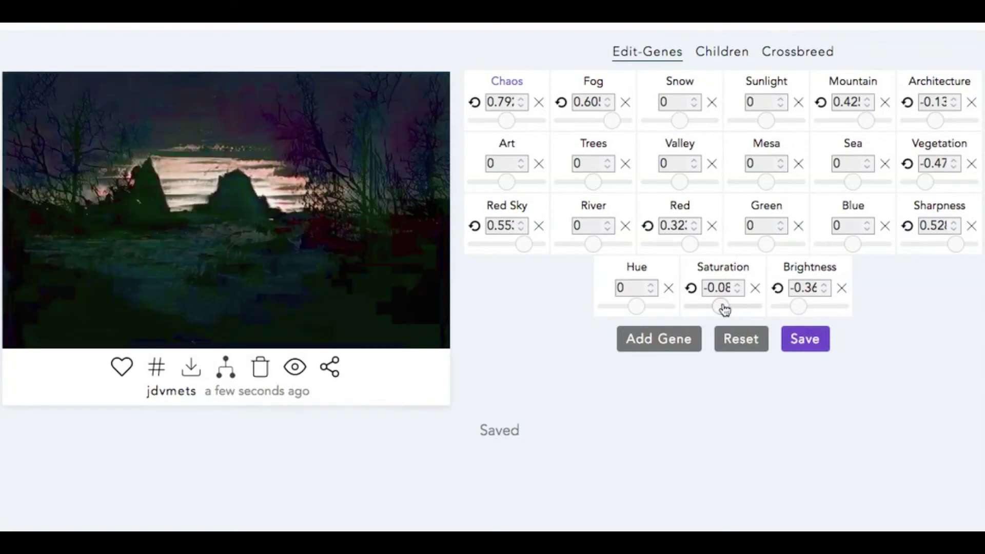
{"action": "mouse_move", "coordinate": [721, 309]}
{"action": "left_mouse_down"}
{"action": "mouse_move", "coordinate": [737, 310]}
{"action": "mouse_move", "coordinate": [724, 309]}
{"action": "left_mouse_up"}
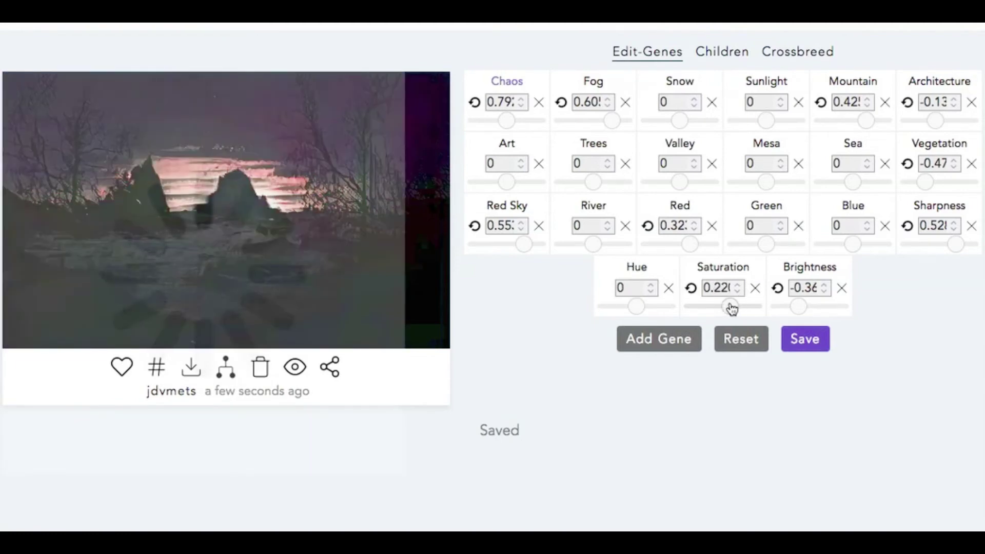
{"action": "left_click", "coordinate": [718, 309]}
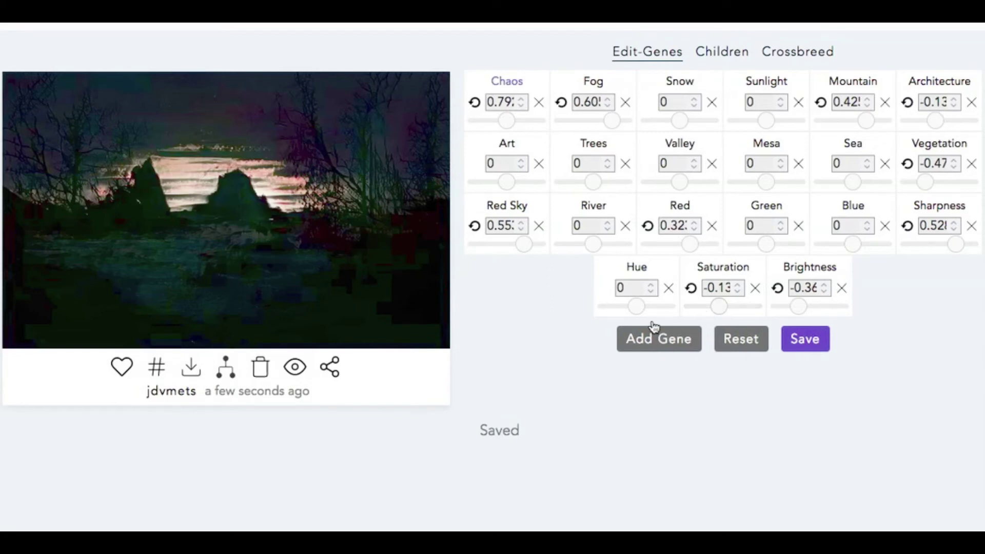
- Try a positive Hue value of about 0.27, lower the gene to about -0.31, and inspect the landscape enlarged
{"action": "left_click", "coordinate": [645, 307]}
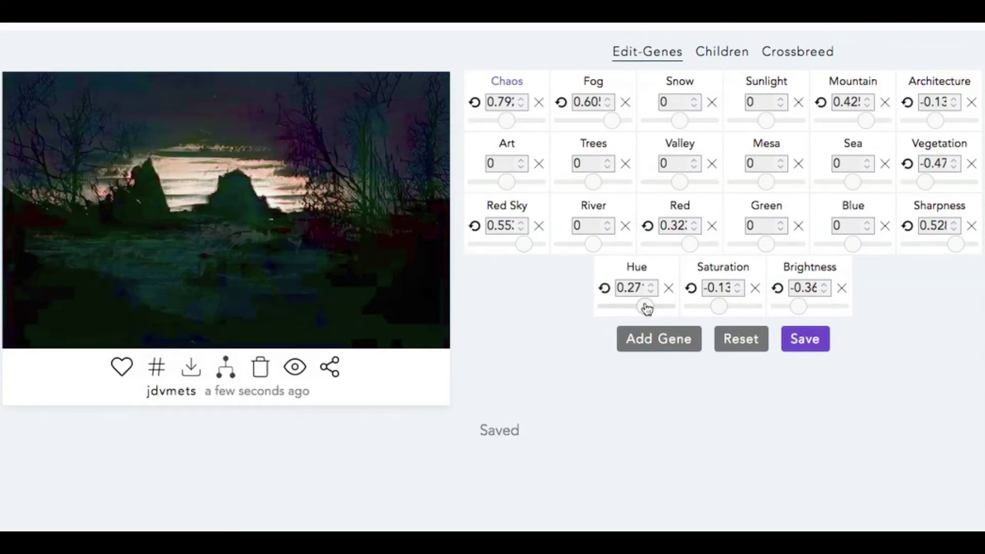
{"action": "left_click", "coordinate": [633, 307]}
{"action": "left_click", "coordinate": [627, 307]}
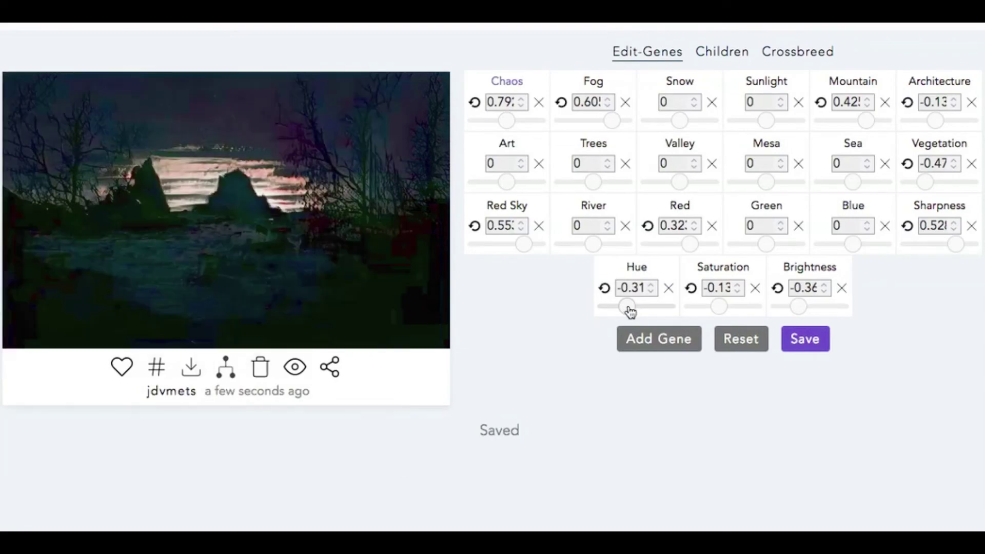
{"action": "left_click", "coordinate": [293, 290]}
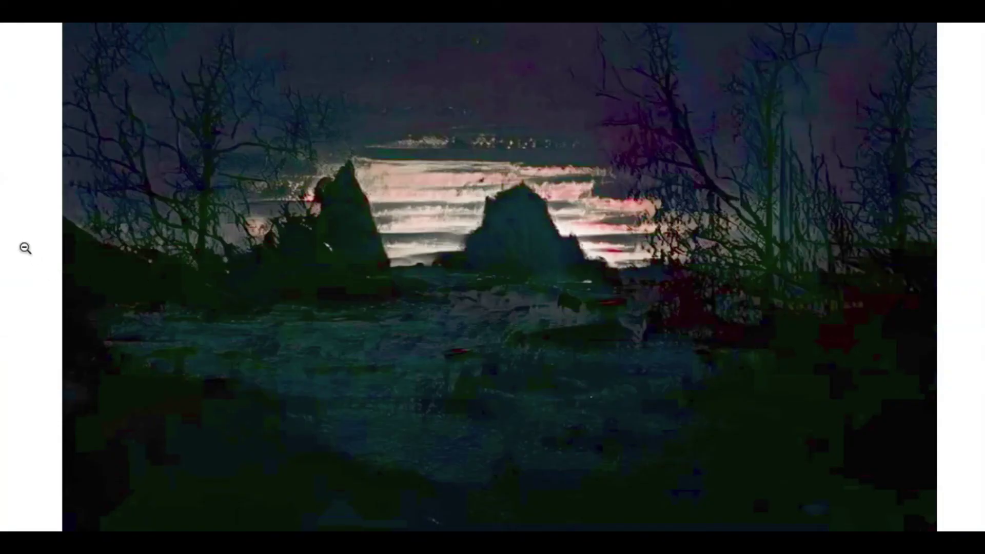
{"action": "left_click", "coordinate": [24, 242]}
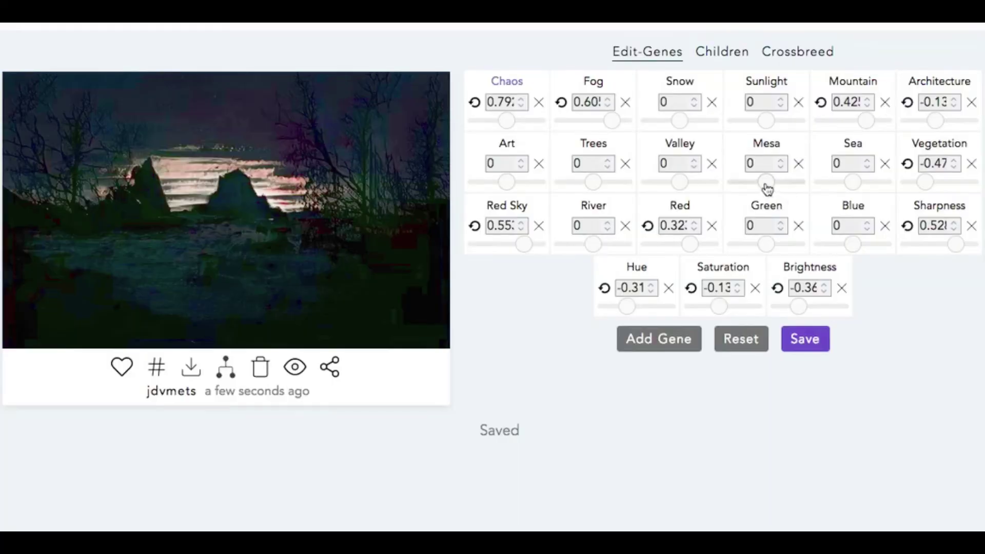
- Try Trees values on both sides of zero, settle at about -0.01, and raise the Art gene to about 0.68
{"action": "left_click", "coordinate": [600, 183]}
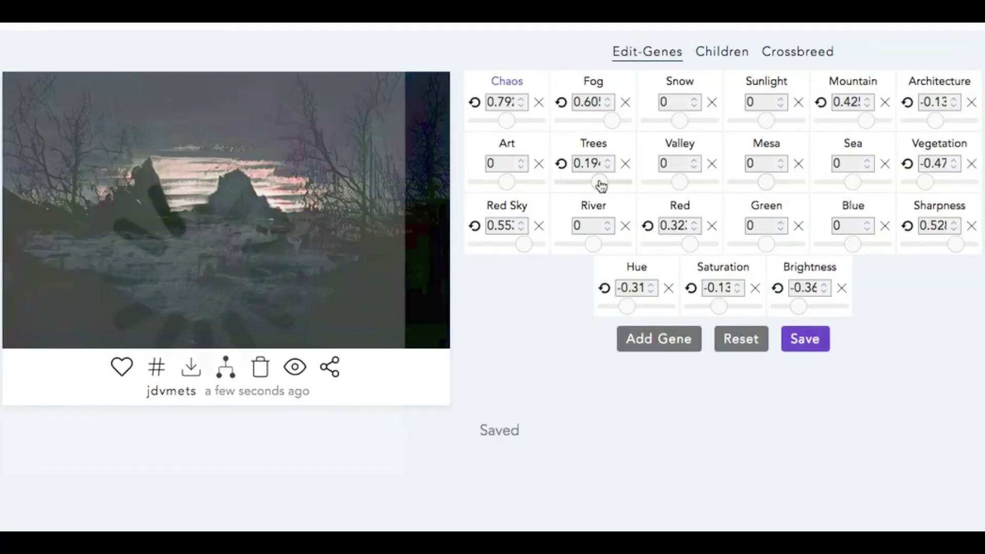
{"action": "left_click", "coordinate": [589, 183]}
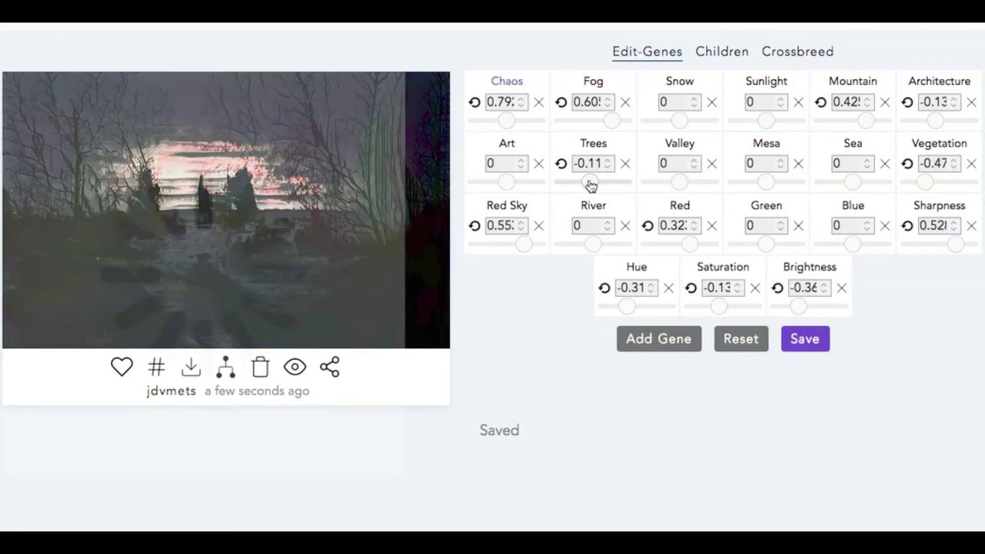
{"action": "left_click", "coordinate": [593, 183]}
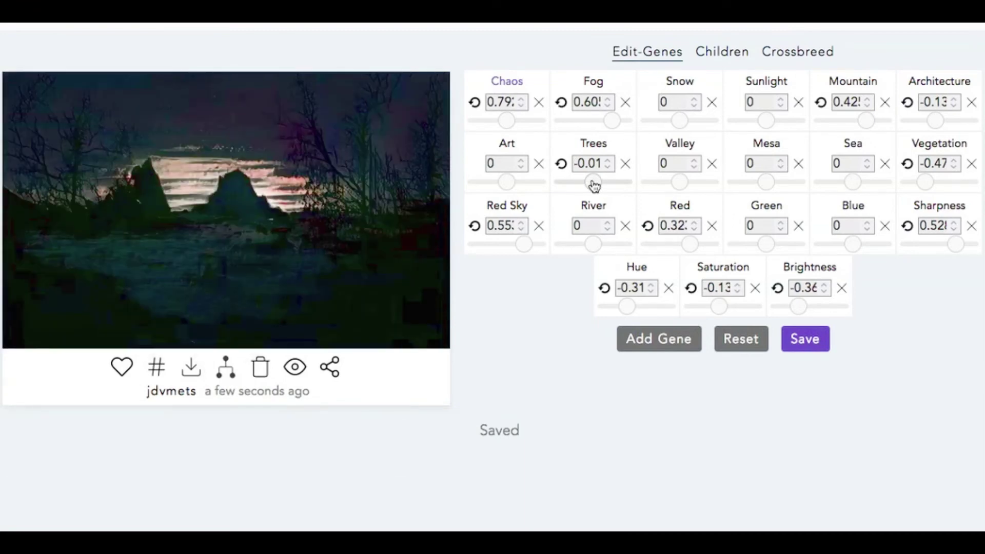
{"action": "left_click", "coordinate": [514, 183]}
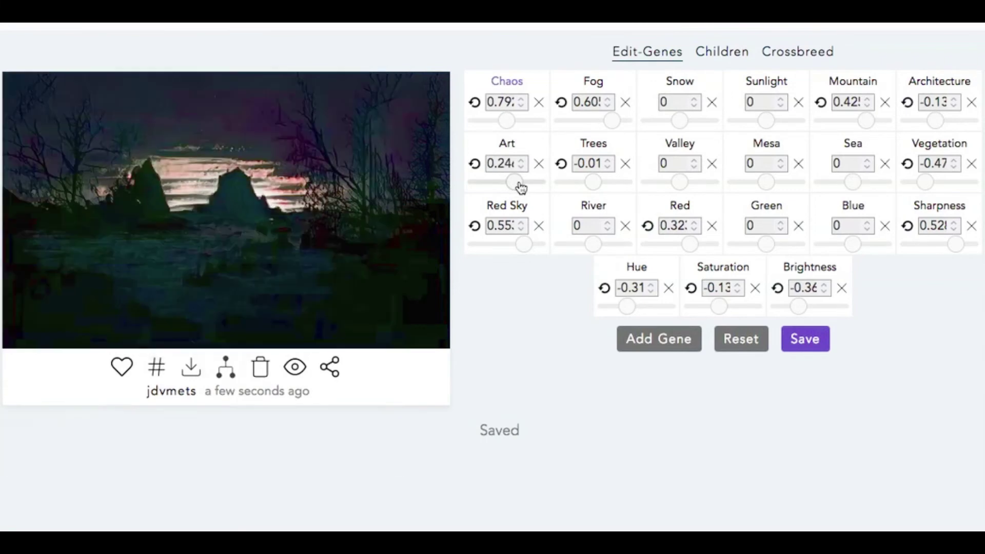
{"action": "left_click", "coordinate": [526, 183]}
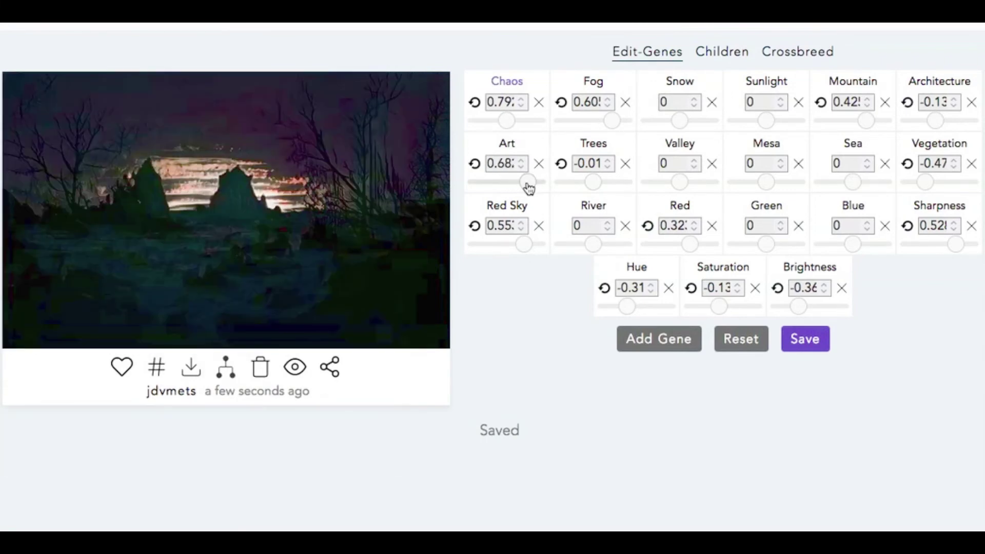
- Raise the Art gene to about 0.83 and inspect the landscape enlarged
{"action": "left_click", "coordinate": [532, 185]}
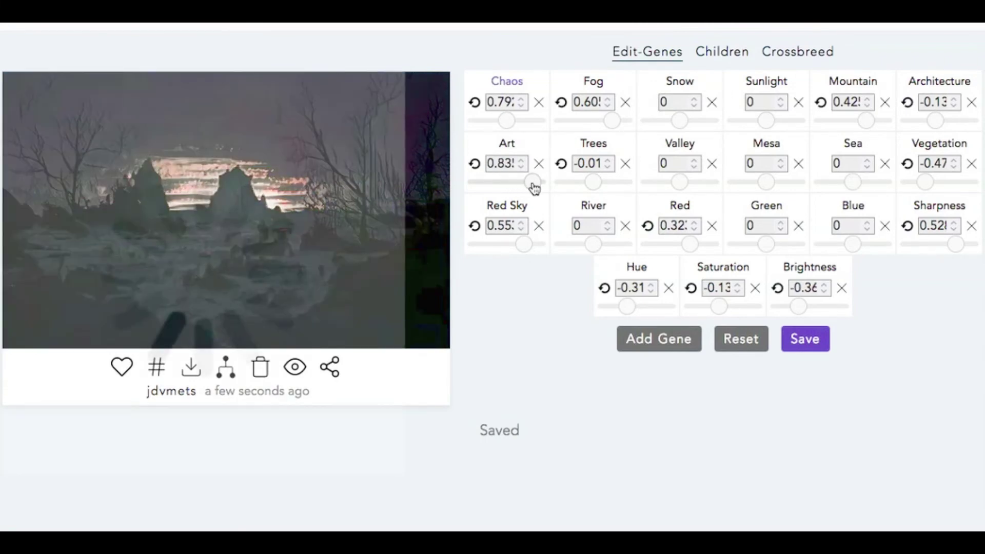
{"action": "left_click", "coordinate": [140, 215]}
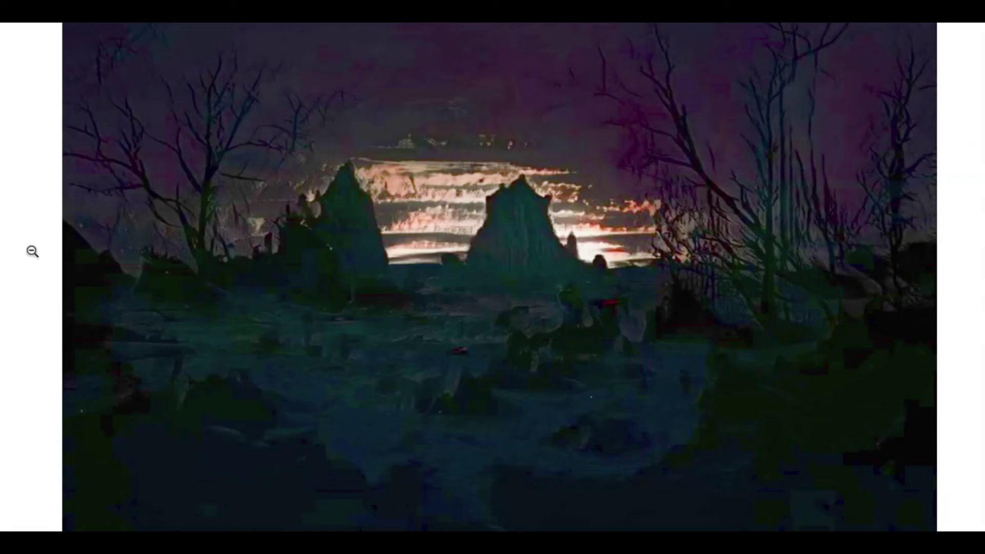
{"action": "left_click", "coordinate": [33, 250]}
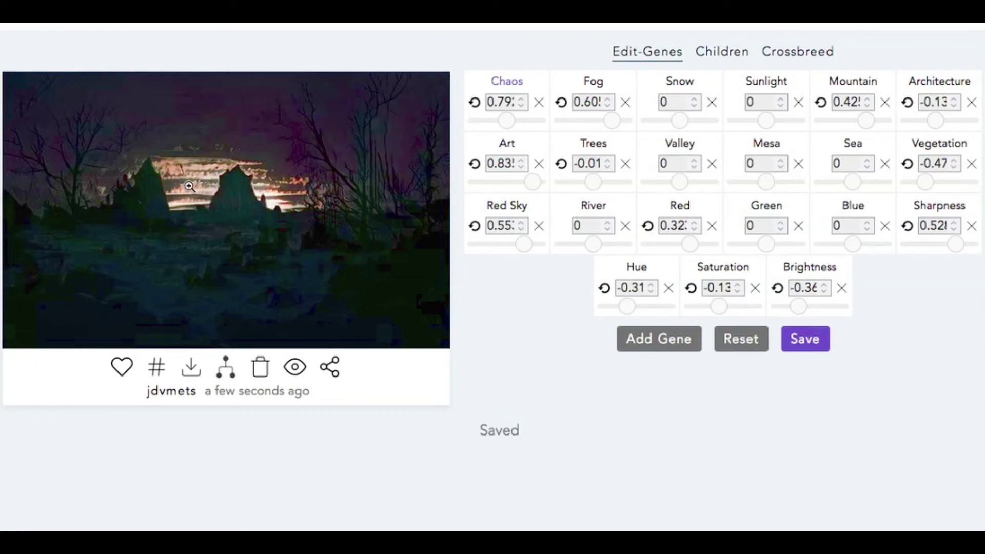
- Try Snow values from about 0.27 down to -0.52, settle the gene at about -0.36, and inspect the landscape enlarged
{"action": "left_click", "coordinate": [670, 120]}
{"action": "left_click_drag", "start_coordinate": [673, 125], "coordinate": [687, 125]}
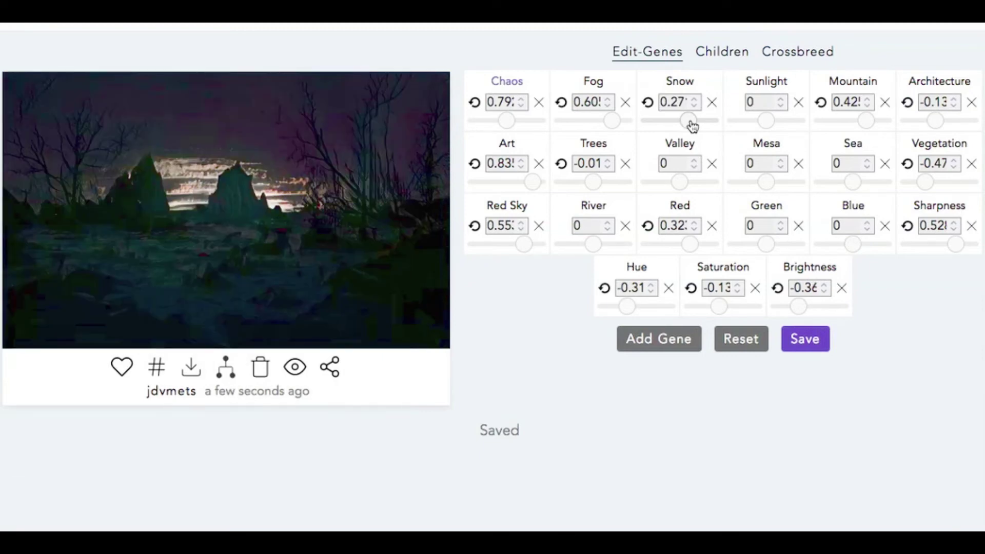
{"action": "left_click_drag", "start_coordinate": [684, 125], "coordinate": [671, 125]}
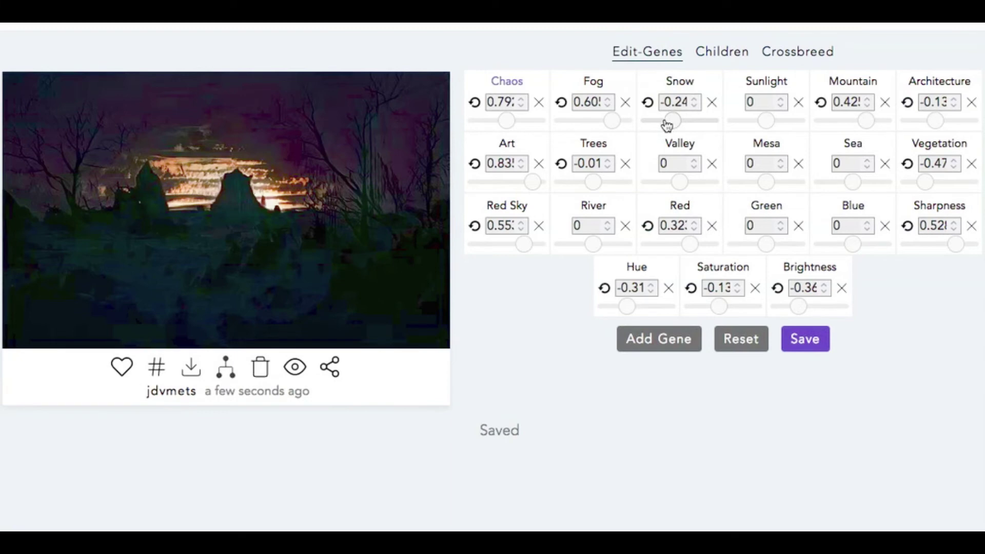
{"action": "left_click", "coordinate": [665, 122]}
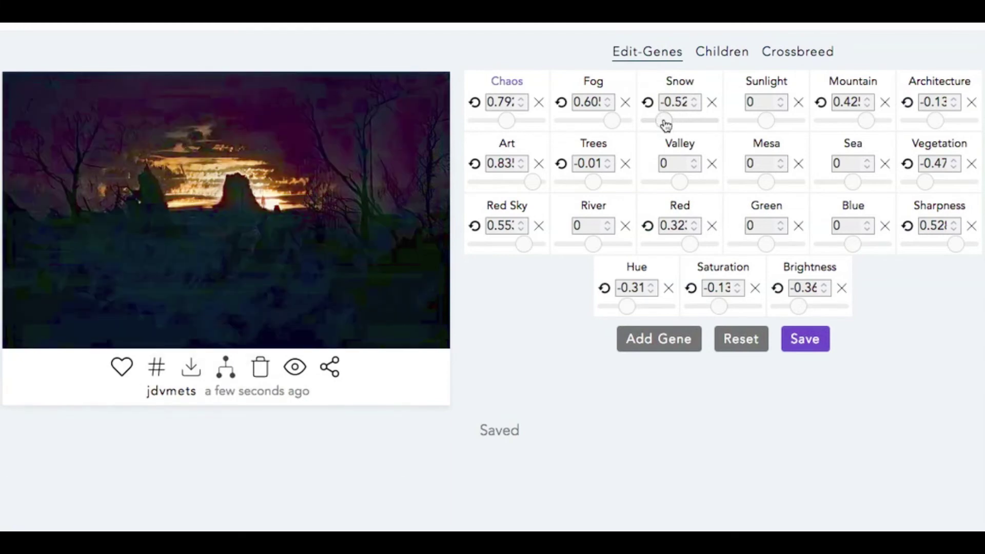
{"action": "left_click", "coordinate": [668, 123]}
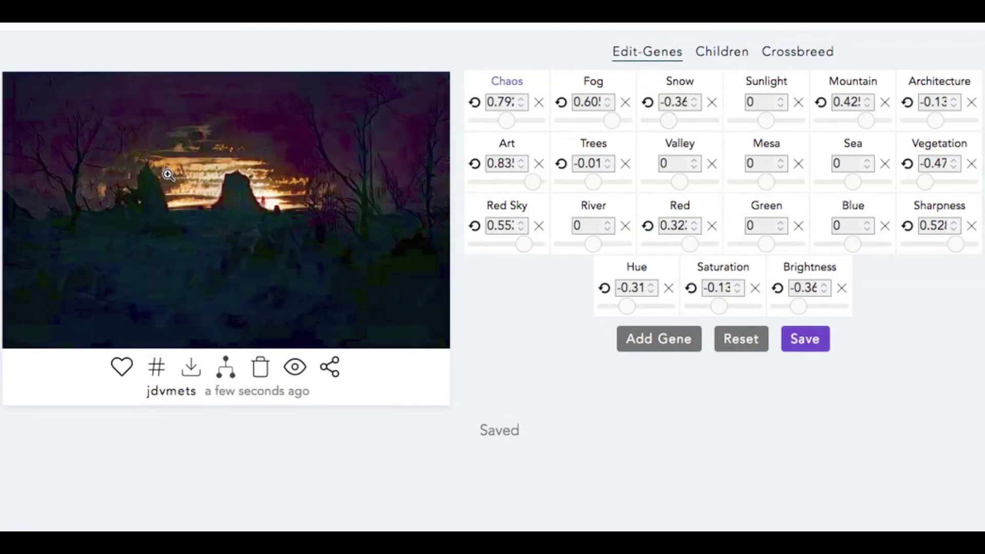
{"action": "left_click", "coordinate": [205, 210]}
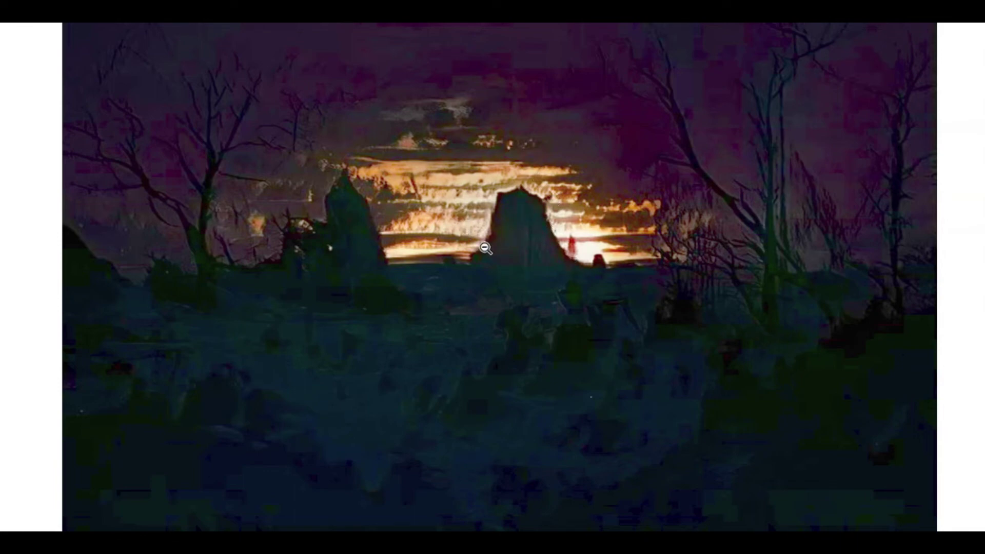
{"action": "left_click", "coordinate": [16, 394]}
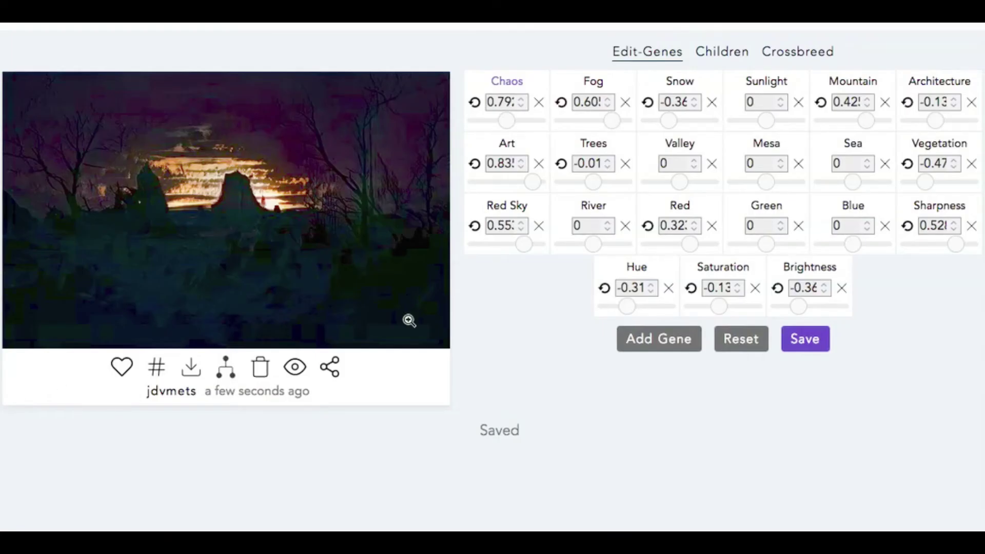
- Set the River gene to about 0.06 and the Green gene to about -0.13
{"action": "mouse_move", "coordinate": [590, 245]}
{"action": "left_mouse_down"}
{"action": "mouse_move", "coordinate": [604, 246]}
{"action": "mouse_move", "coordinate": [588, 246]}
{"action": "mouse_move", "coordinate": [596, 248]}
{"action": "left_mouse_up"}
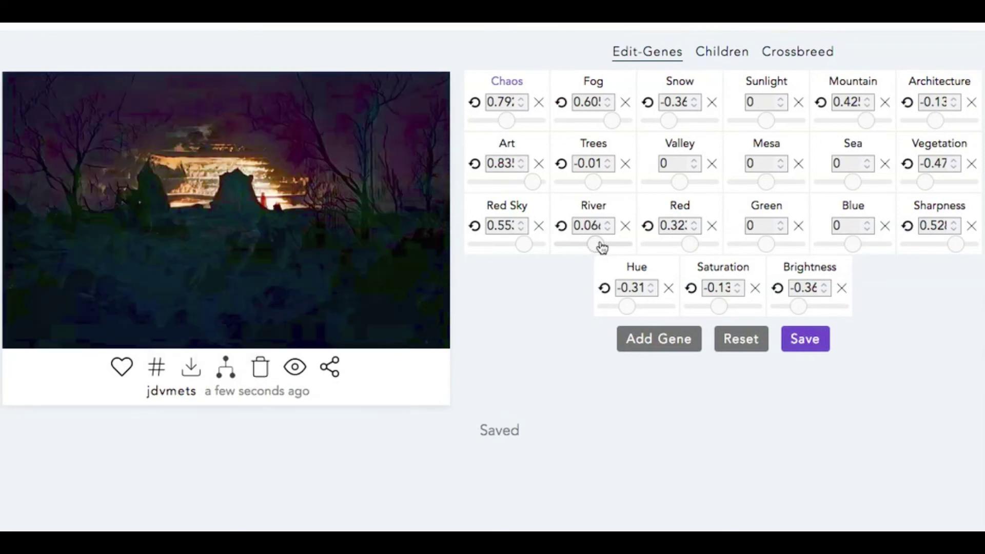
{"action": "left_click_drag", "start_coordinate": [777, 241], "coordinate": [764, 249]}
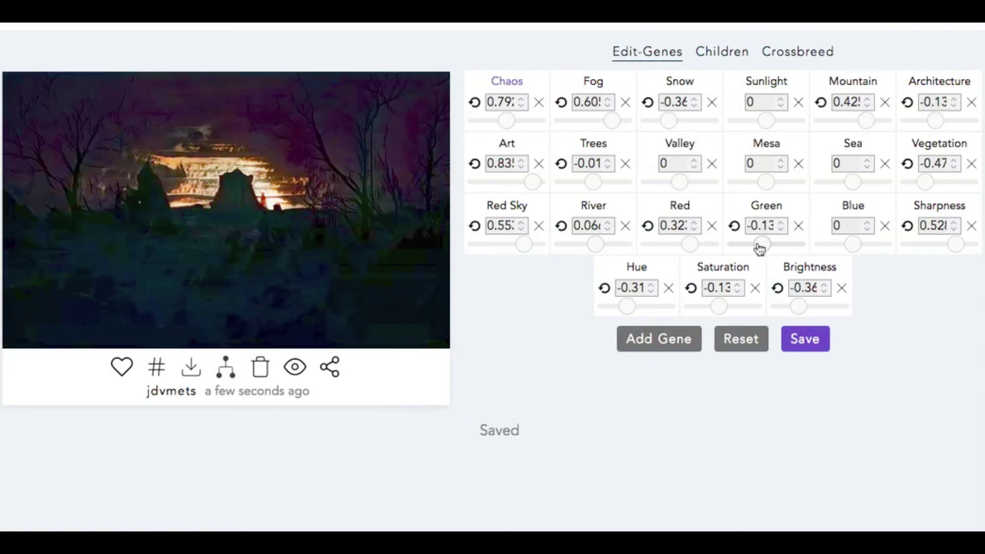
- Try Brightness at about 0.01 and -0.21, settle the gene at about -0.11, and inspect the landscape enlarged
{"action": "left_click", "coordinate": [809, 305]}
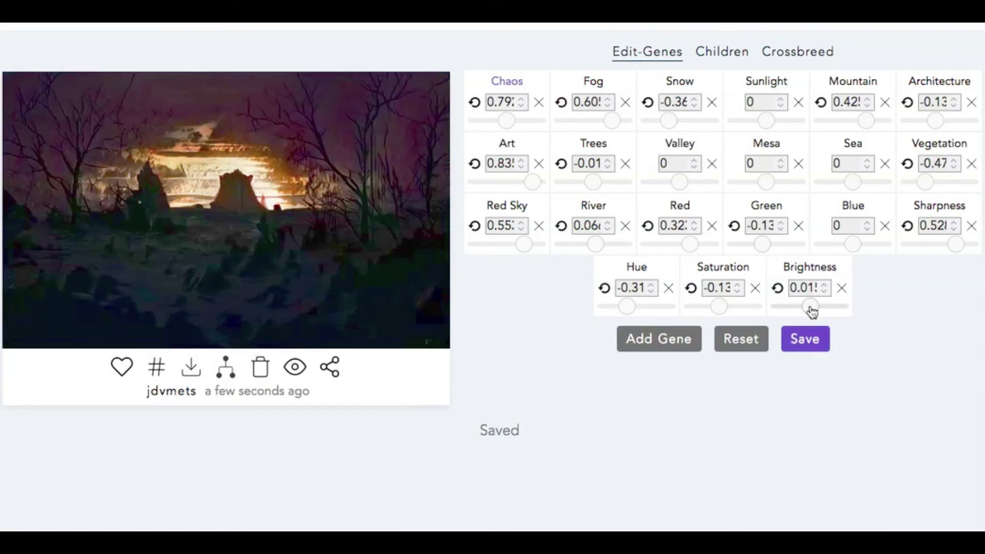
{"action": "left_click", "coordinate": [112, 263]}
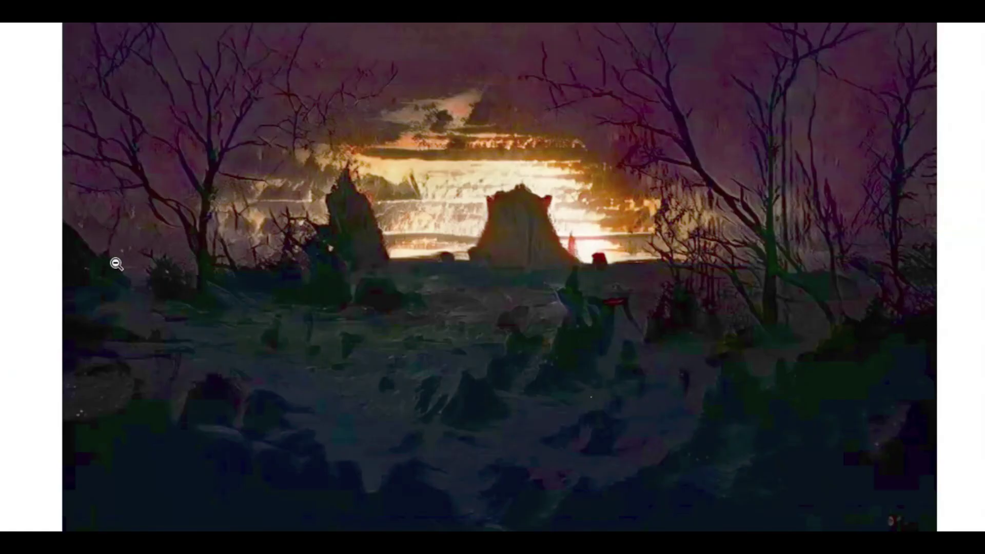
{"action": "left_click", "coordinate": [19, 318]}
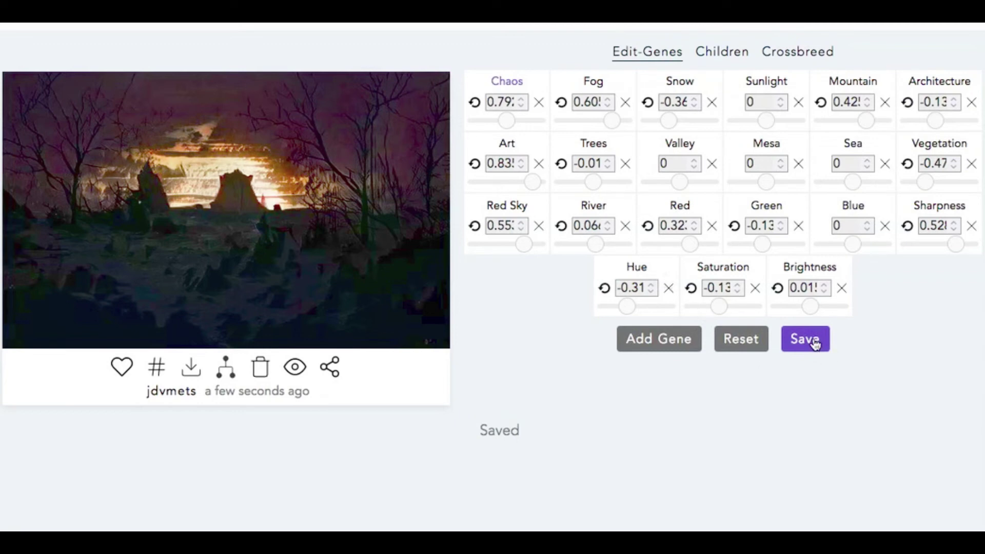
{"action": "left_click_drag", "start_coordinate": [806, 307], "coordinate": [803, 309]}
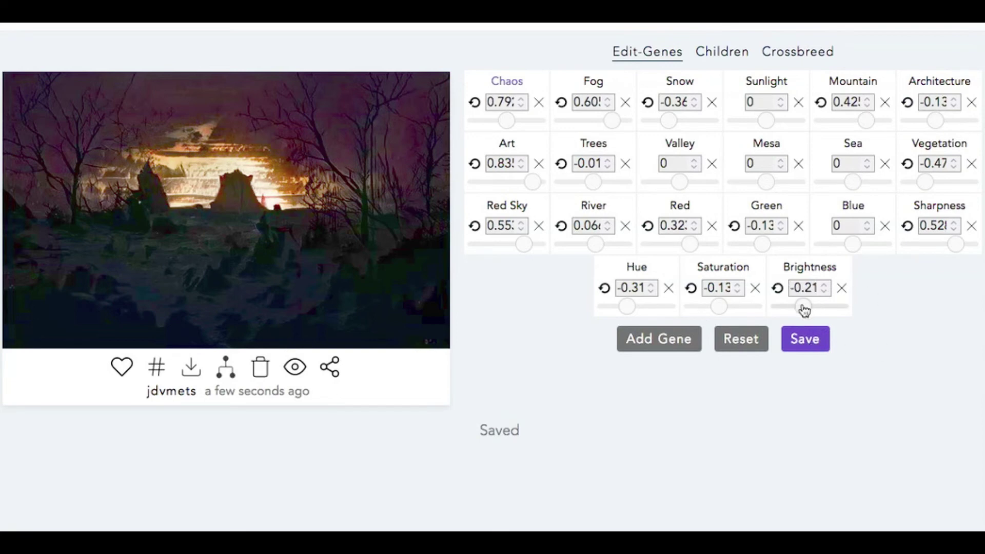
{"action": "left_click", "coordinate": [805, 306]}
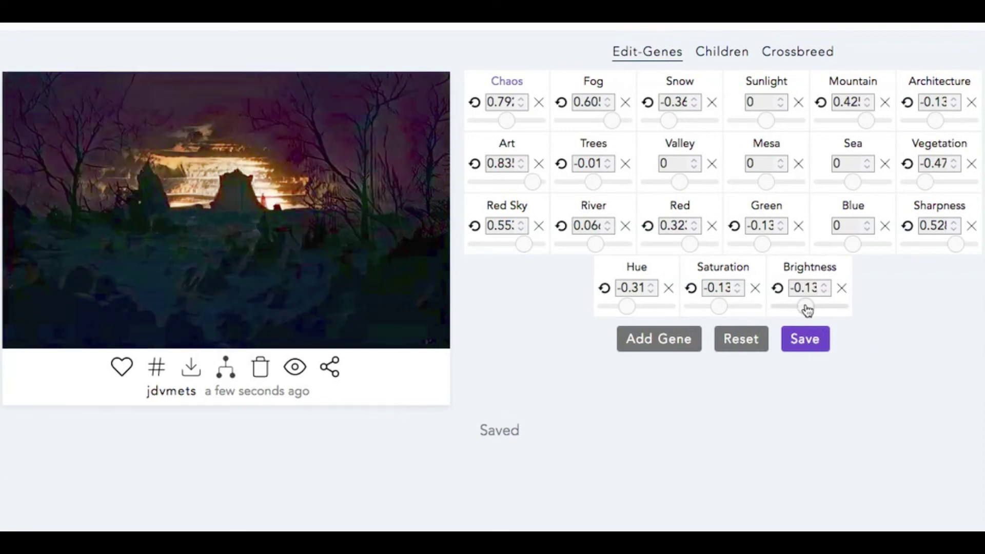
{"action": "left_click", "coordinate": [162, 227]}
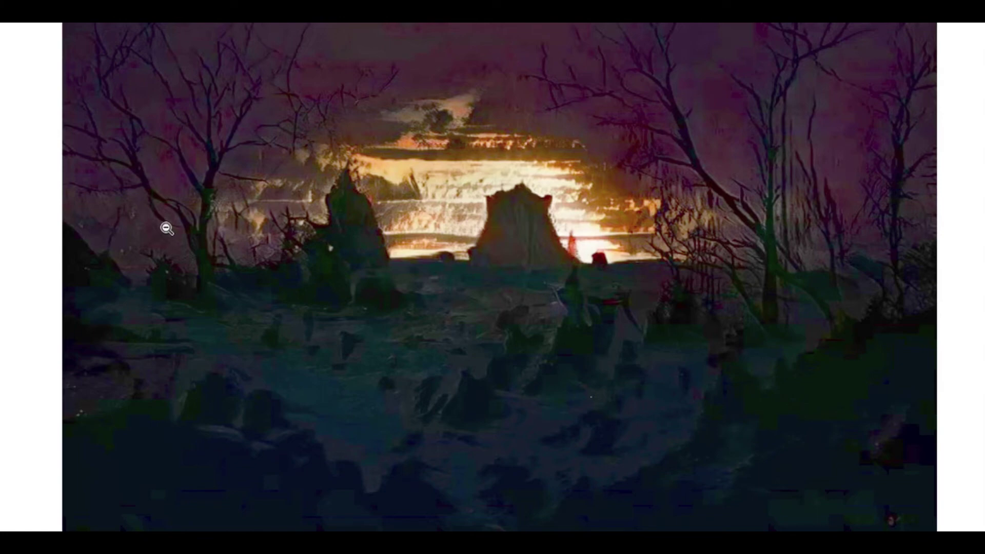
{"action": "left_click", "coordinate": [24, 293]}
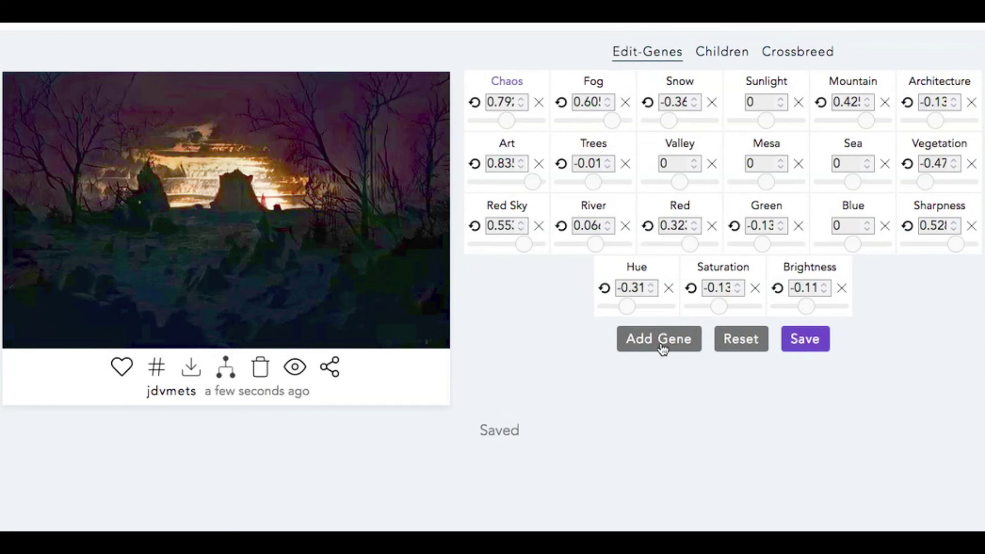
- Save the edited landscape as a new image
{"action": "left_click", "coordinate": [804, 339]}
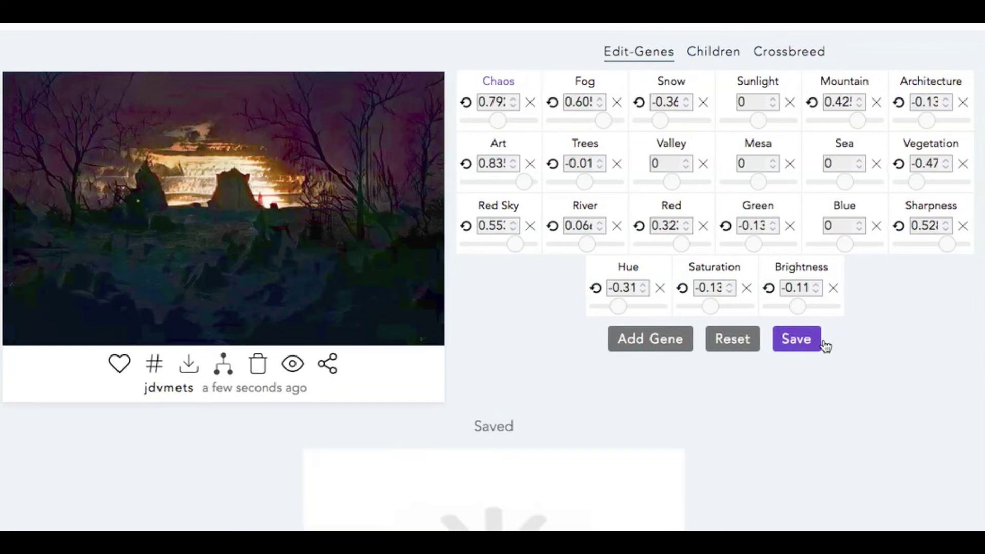
{"action": "scroll", "coordinate": [833, 348], "scroll_direction": "down", "scroll_amount": 3}
{"action": "scroll", "coordinate": [837, 351], "scroll_direction": "up", "scroll_amount": 3}
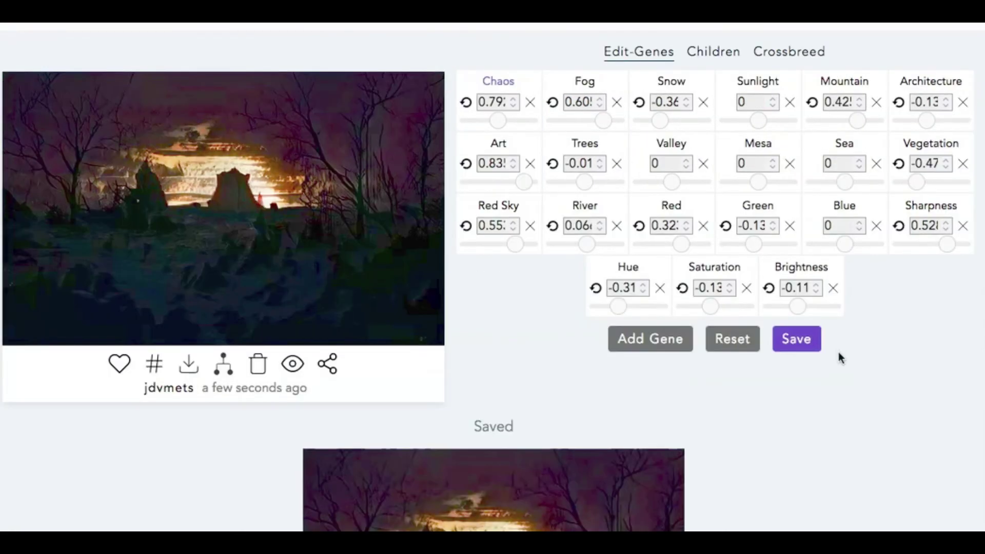
- Open the account's own profile and look through its created images for the recent dark landscapes
{"action": "left_click", "coordinate": [941, 23]}
{"action": "left_click", "coordinate": [902, 25]}
{"action": "scroll", "coordinate": [841, 267], "scroll_direction": "down", "scroll_amount": 20}
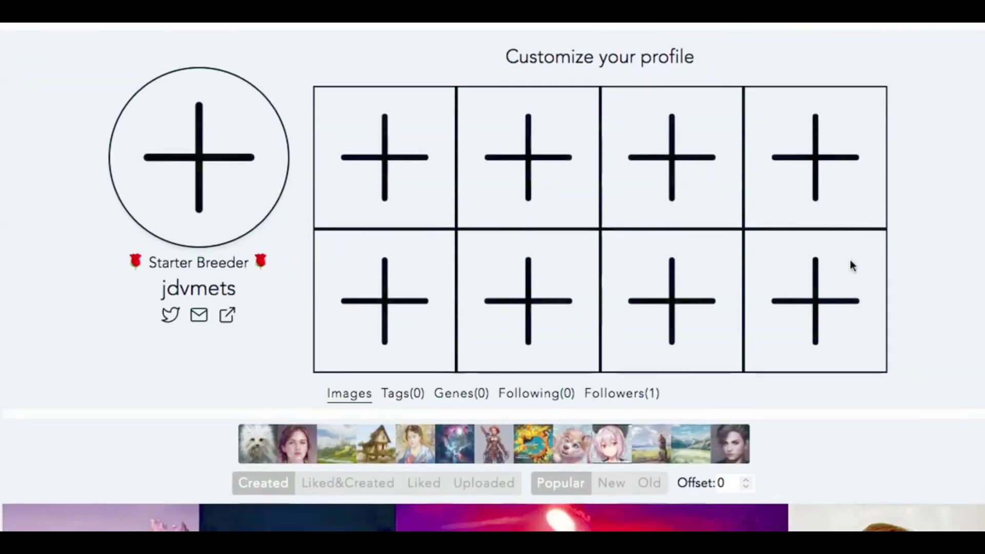
{"action": "scroll", "coordinate": [854, 264], "scroll_direction": "up", "scroll_amount": 3}
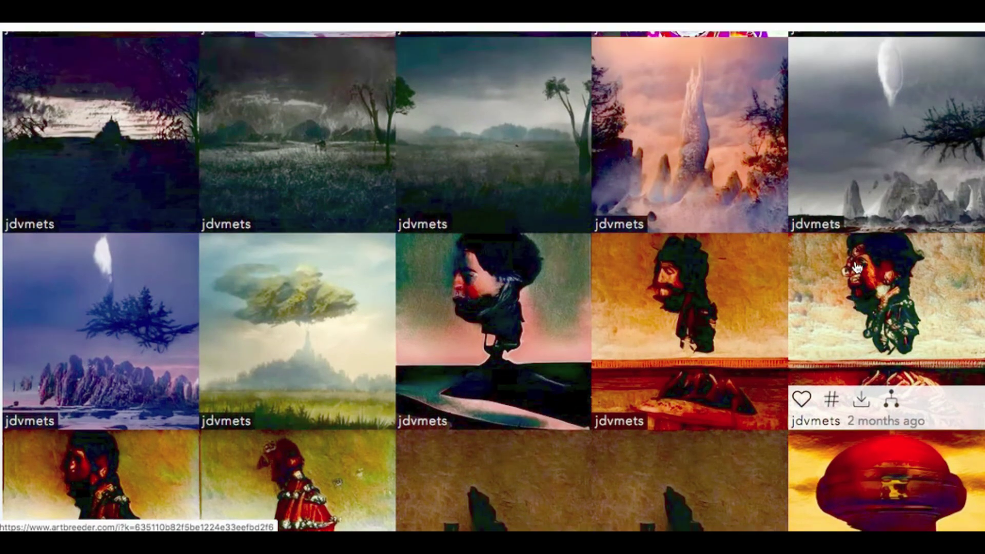
{"action": "scroll", "coordinate": [861, 431], "scroll_direction": "up", "scroll_amount": 2}
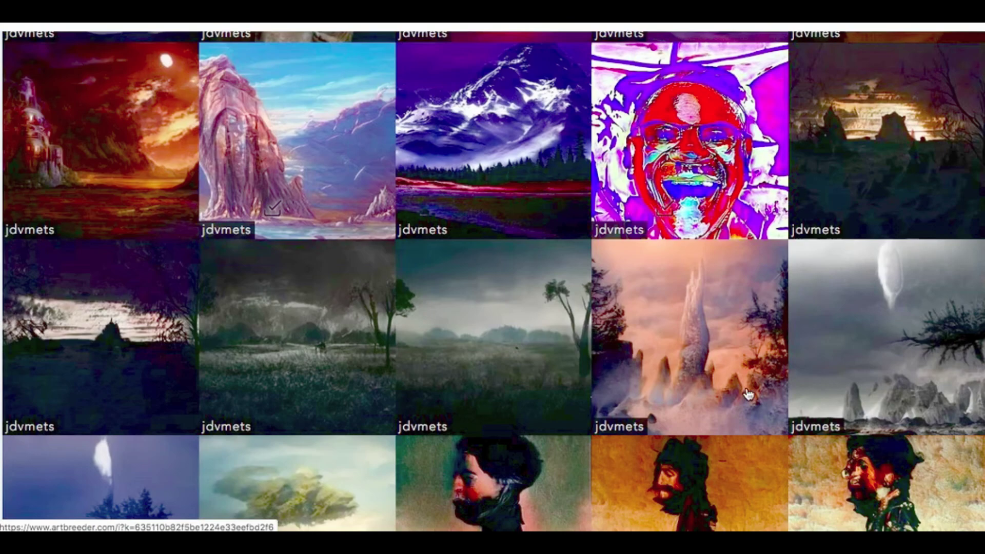
- Open the misty field landscape with trees and examine its genes and the saved variation below it
{"action": "left_click", "coordinate": [479, 359]}
{"action": "scroll", "coordinate": [609, 359], "scroll_direction": "down", "scroll_amount": 3}
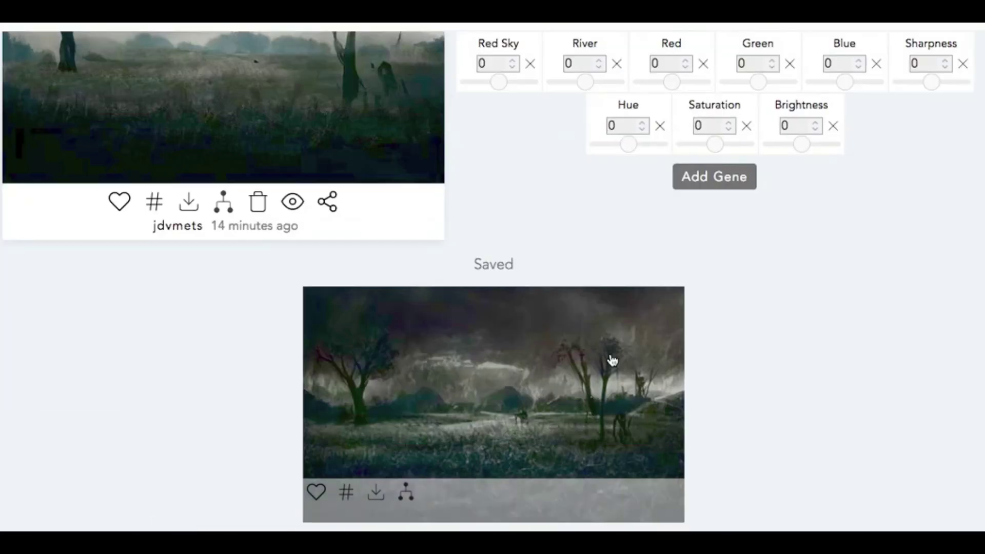
{"action": "scroll", "coordinate": [743, 363], "scroll_direction": "up", "scroll_amount": 3}
{"action": "scroll", "coordinate": [745, 363], "scroll_direction": "down", "scroll_amount": 3}
{"action": "scroll", "coordinate": [746, 365], "scroll_direction": "up", "scroll_amount": 3}
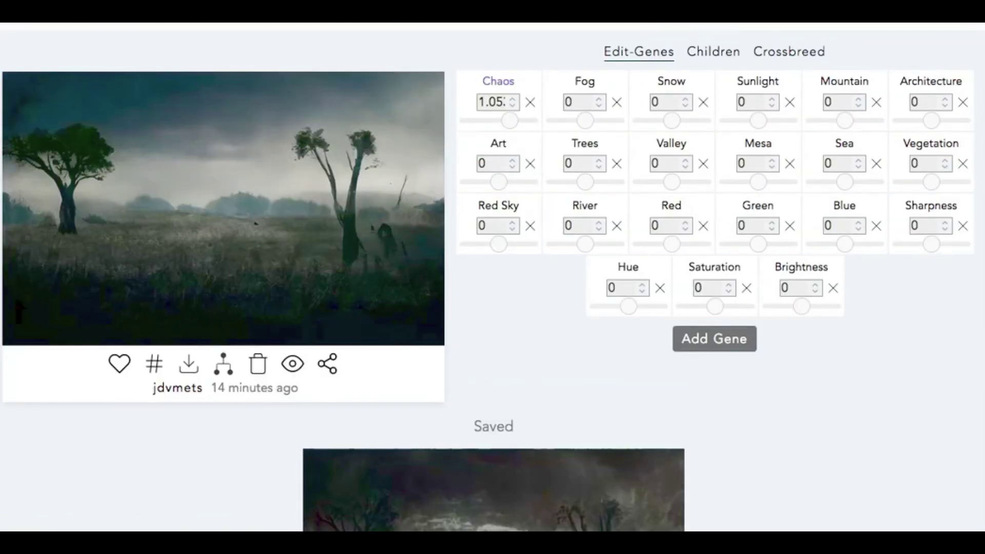
- Return to the profile's created images and look through the older landscapes, buildings and portraits
{"action": "key", "text": "alt+Left"}
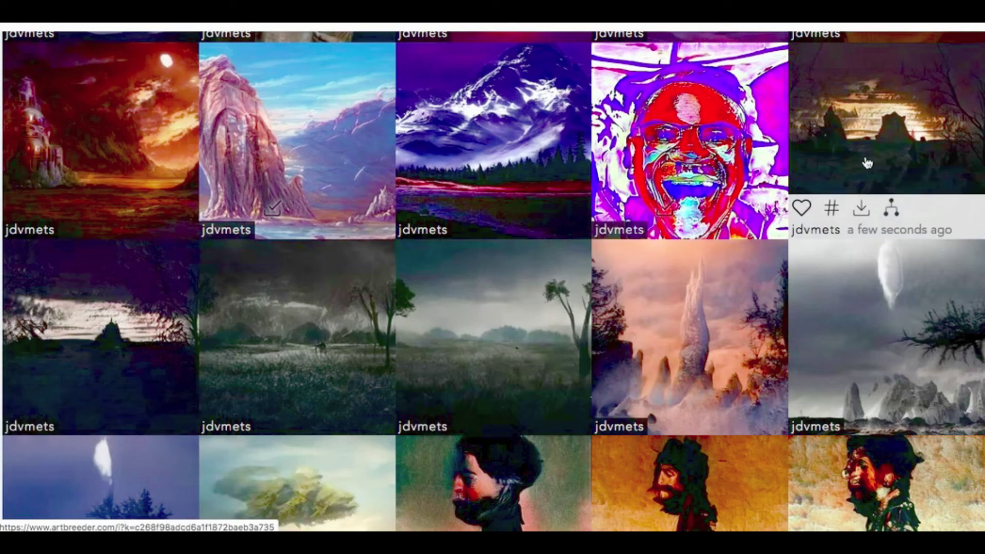
{"action": "scroll", "coordinate": [847, 465], "scroll_direction": "down", "scroll_amount": 3}
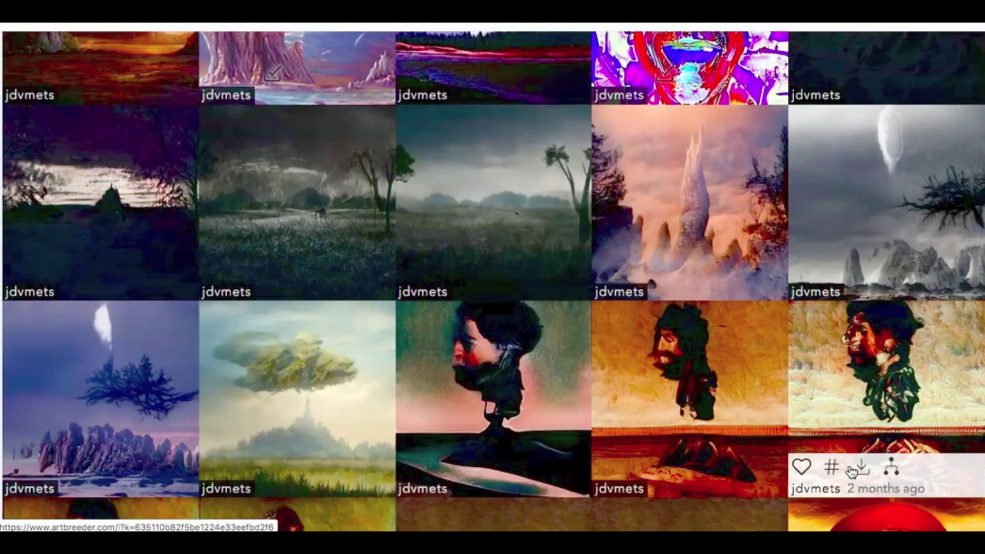
{"action": "scroll", "coordinate": [849, 472], "scroll_direction": "up", "scroll_amount": 2}
{"action": "scroll", "coordinate": [848, 472], "scroll_direction": "up", "scroll_amount": 8}
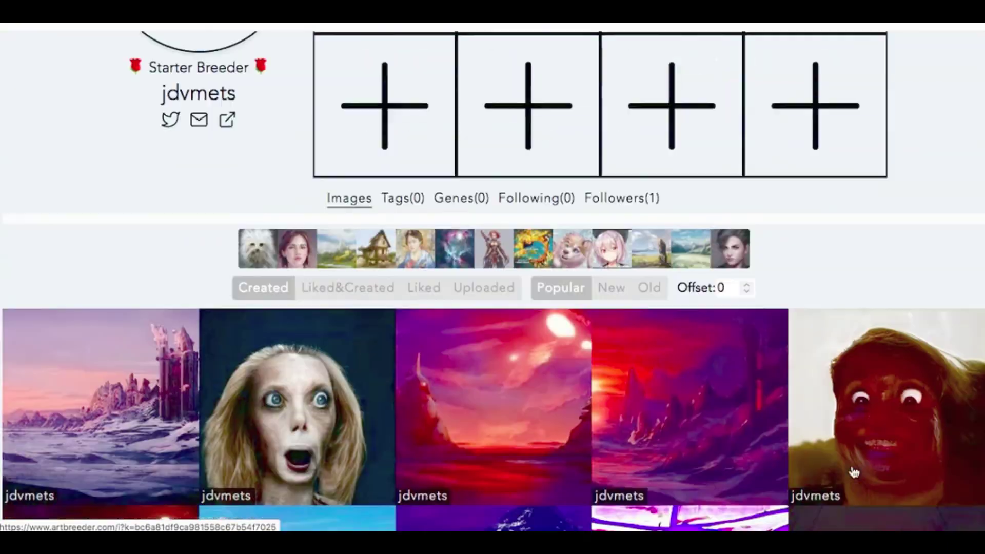
{"action": "scroll", "coordinate": [853, 472], "scroll_direction": "down", "scroll_amount": 5}
{"action": "scroll", "coordinate": [852, 473], "scroll_direction": "down", "scroll_amount": 12}
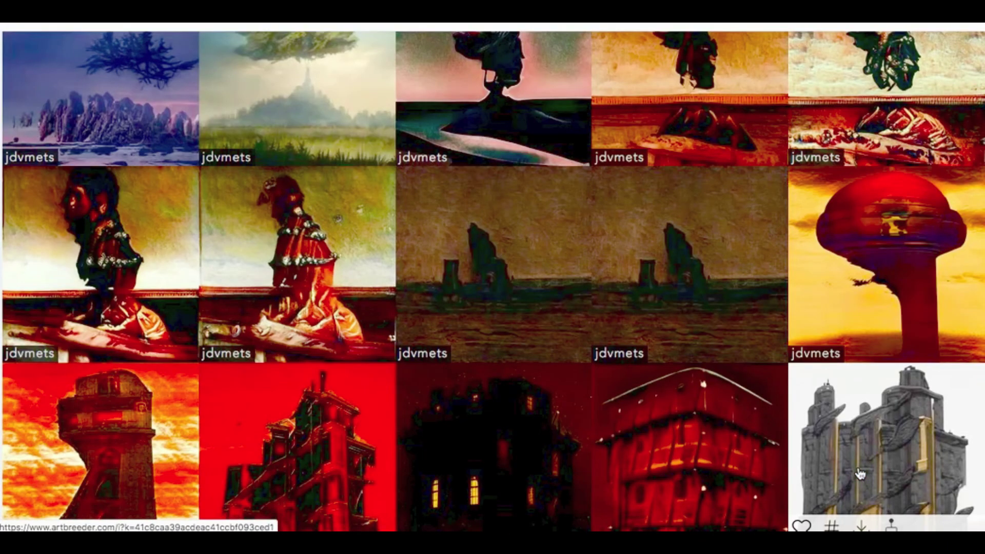
{"action": "scroll", "coordinate": [860, 474], "scroll_direction": "down", "scroll_amount": 8}
{"action": "scroll", "coordinate": [860, 474], "scroll_direction": "down", "scroll_amount": 8}
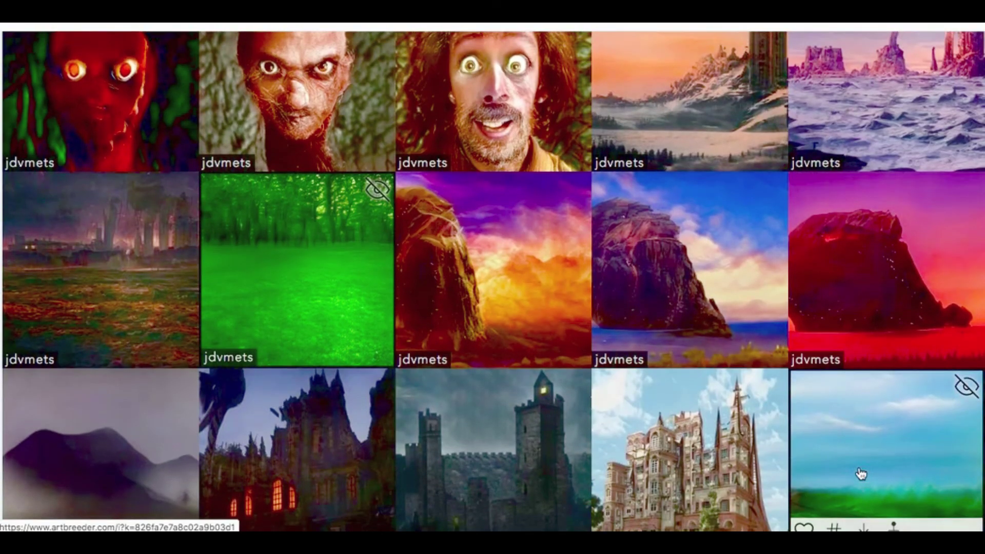
{"action": "scroll", "coordinate": [861, 474], "scroll_direction": "up", "scroll_amount": 4}
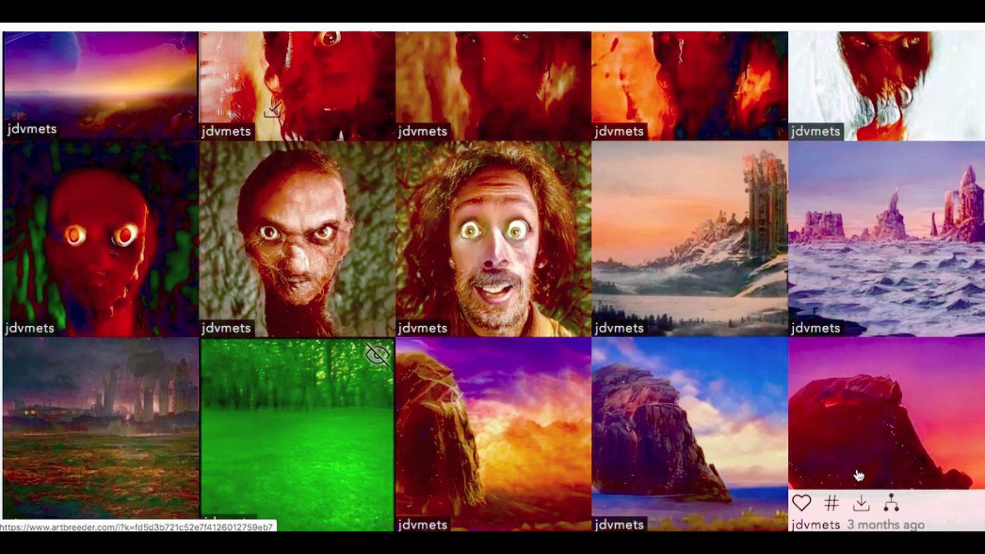
{"action": "scroll", "coordinate": [859, 475], "scroll_direction": "up", "scroll_amount": 10}
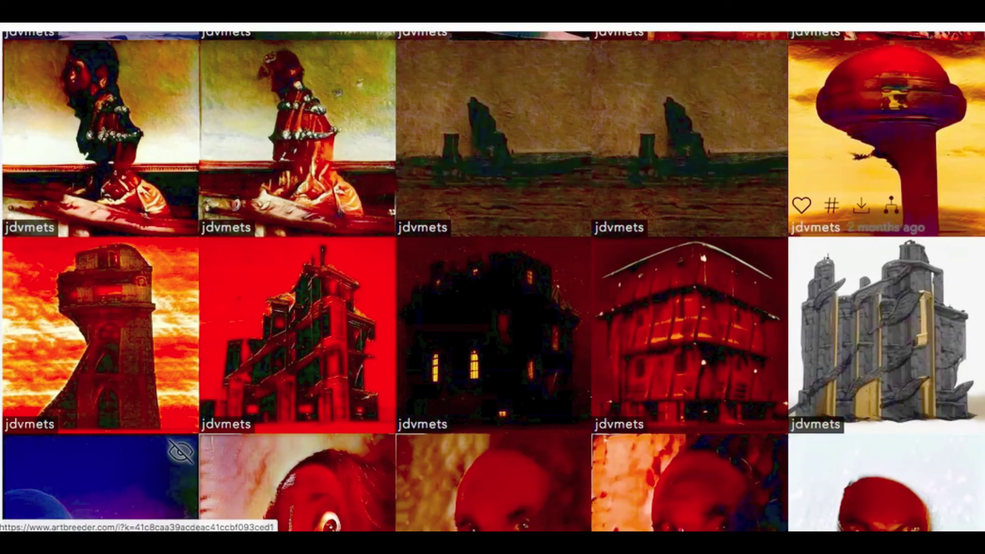